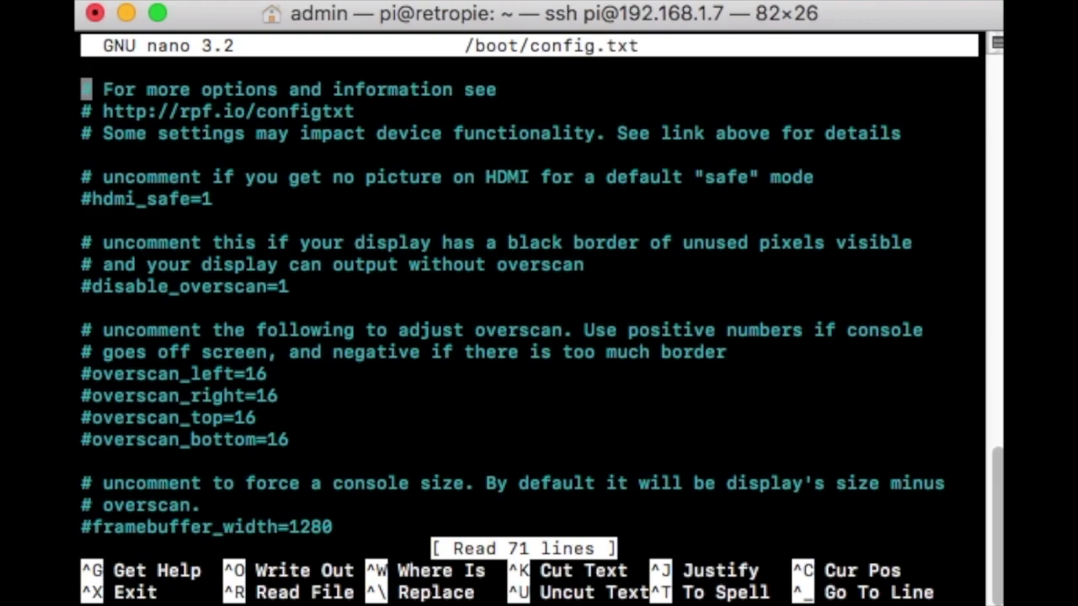
# Scroll to the end of /boot/config.txt to show display_rotate=3 and extra_transpose_buffer=2 under [all].
pyautogui.press('Down')
pyautogui.press('Down')
pyautogui.press('Down')
pyautogui.press('Down')
pyautogui.press('Down')
pyautogui.press('Down')
pyautogui.press('Down')
pyautogui.press('Down')
pyautogui.press('Down')
pyautogui.press('Down')
pyautogui.press('Down')
pyautogui.press('Down')
pyautogui.press('Down')
pyautogui.press('Down')
pyautogui.press('Down')
pyautogui.press('Down')
pyautogui.press('Down')
pyautogui.press('Down')
pyautogui.press('Down')
pyautogui.press('Down')
pyautogui.press('Down')
pyautogui.press('Down')
pyautogui.press('Down')
pyautogui.press('Down')
pyautogui.press('Down')
pyautogui.press('Down')
pyautogui.press('Down')
pyautogui.press('Down')
pyautogui.press('Down')
pyautogui.press('Down')
pyautogui.press('Down')
pyautogui.press('Down')
pyautogui.press('Down')
pyautogui.press('Down')
pyautogui.press('Down')
pyautogui.press('Down')
pyautogui.press('Down')
pyautogui.press('Down')
pyautogui.press('Down')
pyautogui.press('Down')
pyautogui.press('Down')
pyautogui.press('Down')
pyautogui.press('Down')
pyautogui.press('Down')
pyautogui.press('Down')
pyautogui.press('Down')
pyautogui.press('Down')
pyautogui.press('Down')
pyautogui.press('Down')
pyautogui.press('Down')
pyautogui.press('Down')
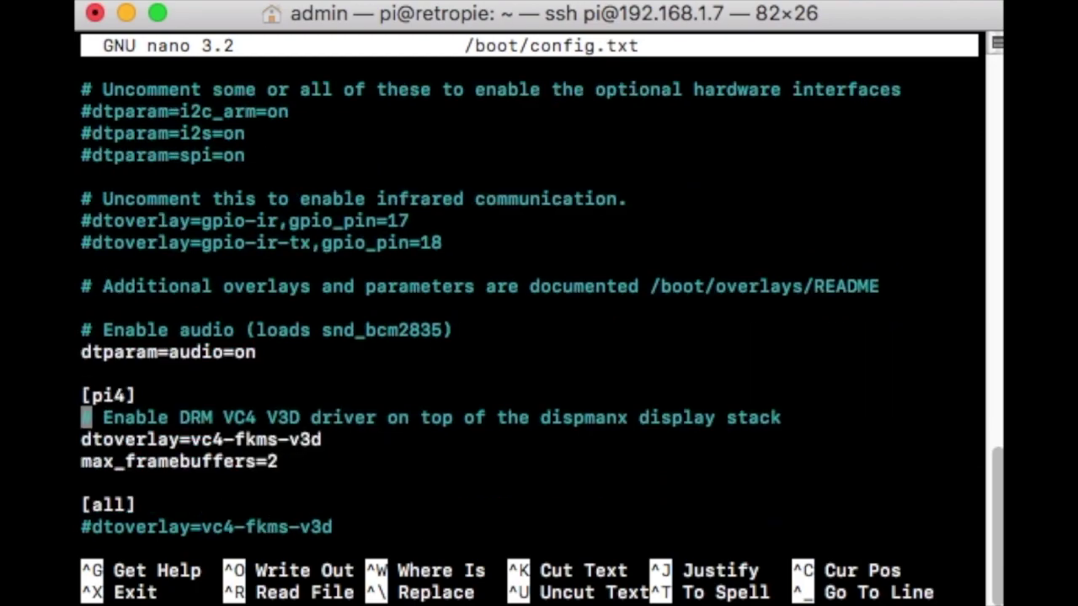
pyautogui.press('Down')
pyautogui.press('Down')
pyautogui.press('Down')
pyautogui.press('Down')
pyautogui.press('Down')
pyautogui.press('Down')
pyautogui.press('Down')
pyautogui.press('Down')
pyautogui.press('Down')
pyautogui.press('Down')
pyautogui.press('Down')
pyautogui.press('Down')
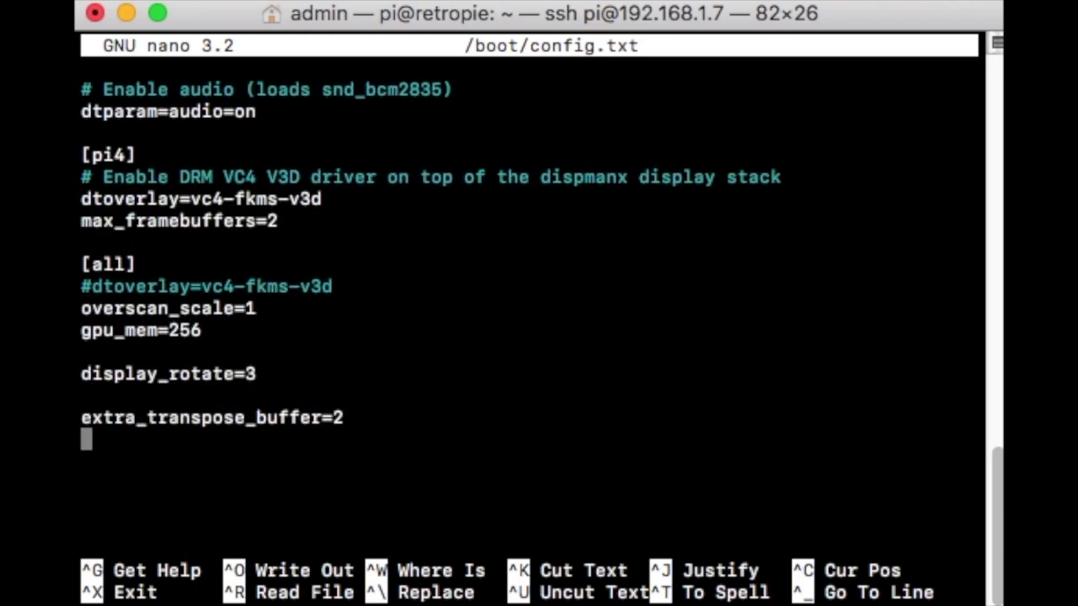
pyautogui.press('Up')
pyautogui.press('Up')
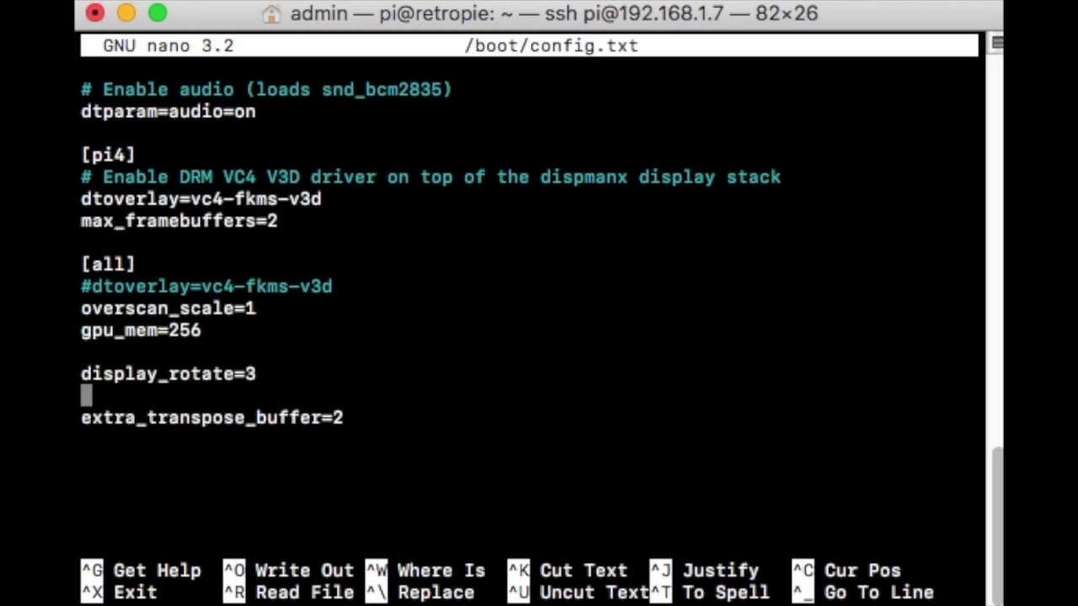
pyautogui.press('Down')
pyautogui.press('Down')
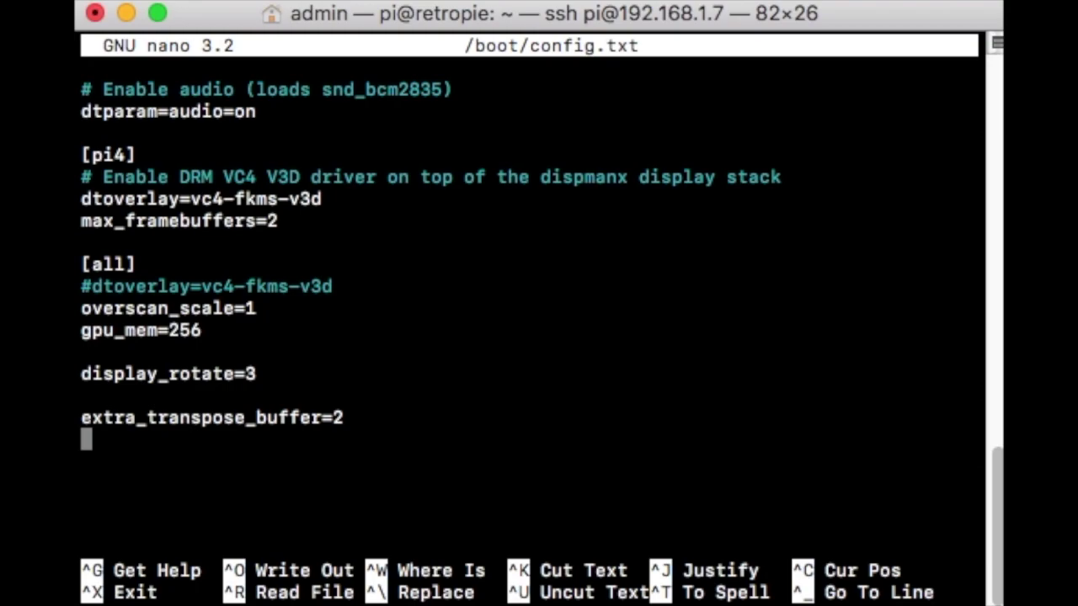
pyautogui.press('Left')
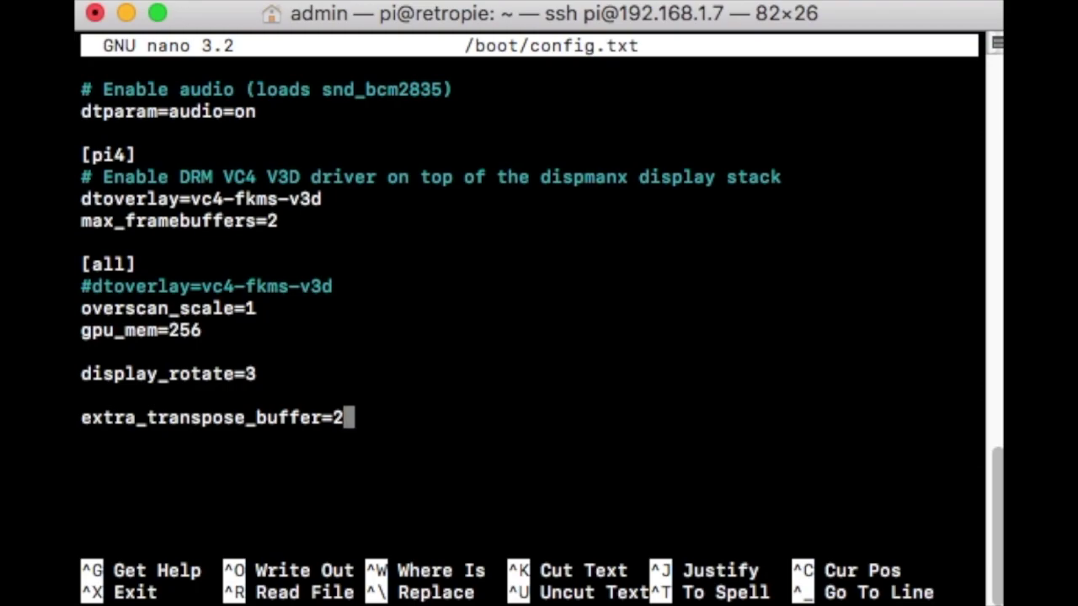
# Erase the extra_transpose_buffer=2 line and cut display_rotate=3 back to 'displ'.
pyautogui.press('BackSpace')
pyautogui.press('BackSpace')
pyautogui.press('BackSpace')
pyautogui.press('BackSpace')
pyautogui.press('BackSpace')
pyautogui.press('BackSpace')
pyautogui.press('BackSpace')
pyautogui.press('BackSpace')
pyautogui.press('BackSpace')
pyautogui.press('BackSpace')
pyautogui.press('BackSpace')
pyautogui.press('BackSpace')
pyautogui.press('BackSpace')
pyautogui.press('BackSpace')
pyautogui.press('BackSpace')
pyautogui.press('BackSpace')
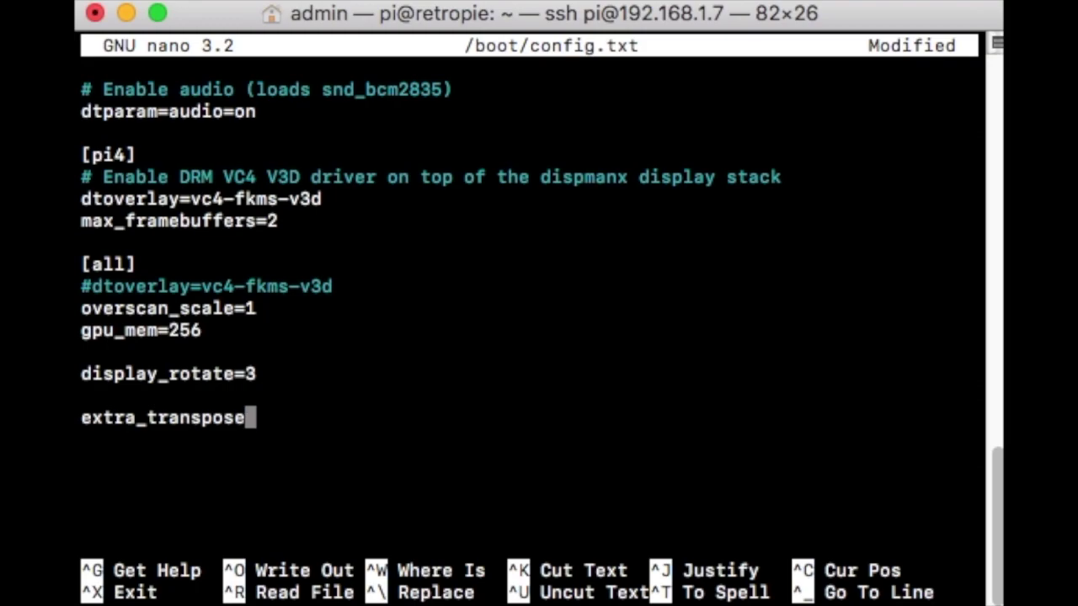
pyautogui.press('BackSpace')
pyautogui.press('BackSpace')
pyautogui.press('BackSpace')
pyautogui.press('BackSpace')
pyautogui.press('BackSpace')
pyautogui.press('BackSpace')
pyautogui.press('BackSpace')
pyautogui.press('BackSpace')
pyautogui.press('BackSpace')
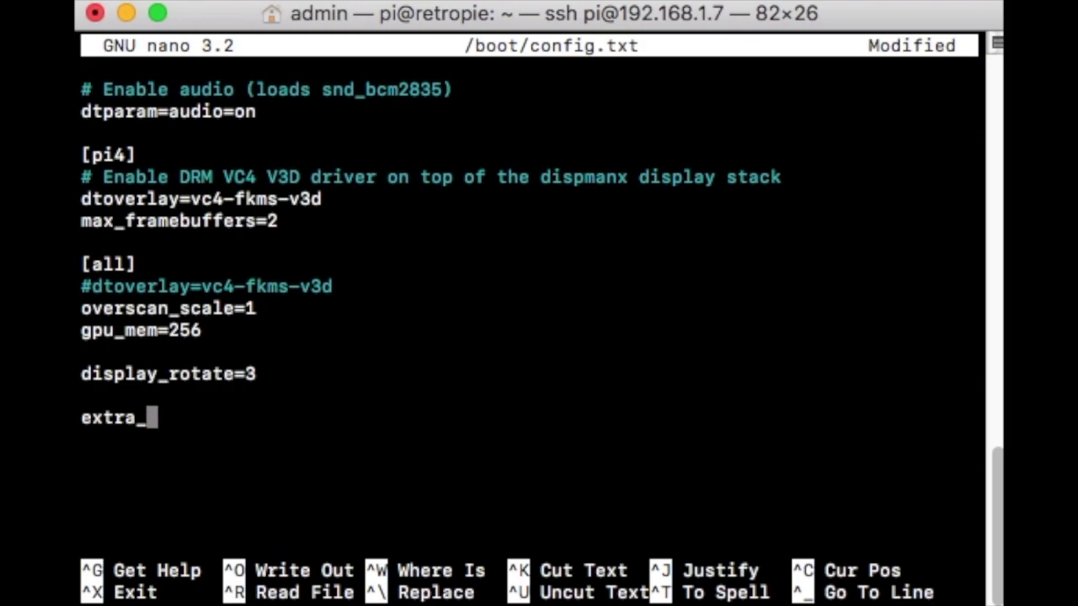
pyautogui.press('BackSpace')
pyautogui.press('BackSpace')
pyautogui.press('BackSpace')
pyautogui.press('BackSpace')
pyautogui.press('BackSpace')
pyautogui.press('BackSpace')
pyautogui.press('BackSpace')
pyautogui.press('BackSpace')
pyautogui.press('BackSpace')
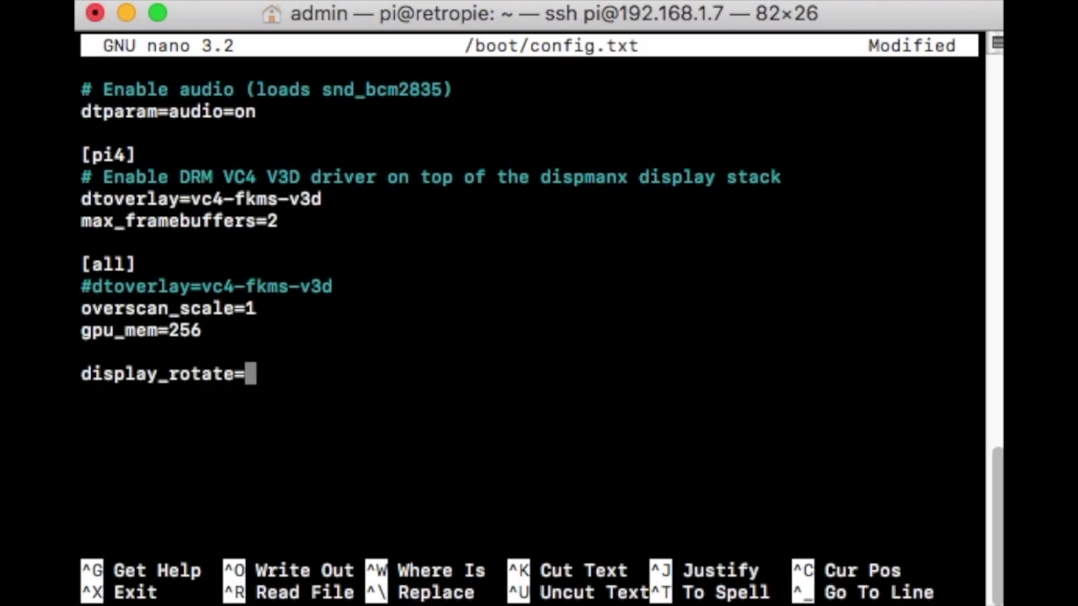
pyautogui.press('BackSpace')
pyautogui.press('BackSpace')
pyautogui.press('BackSpace')
pyautogui.press('BackSpace')
pyautogui.press('BackSpace')
pyautogui.press('BackSpace')
pyautogui.press('BackSpace')
pyautogui.press('BackSpace')
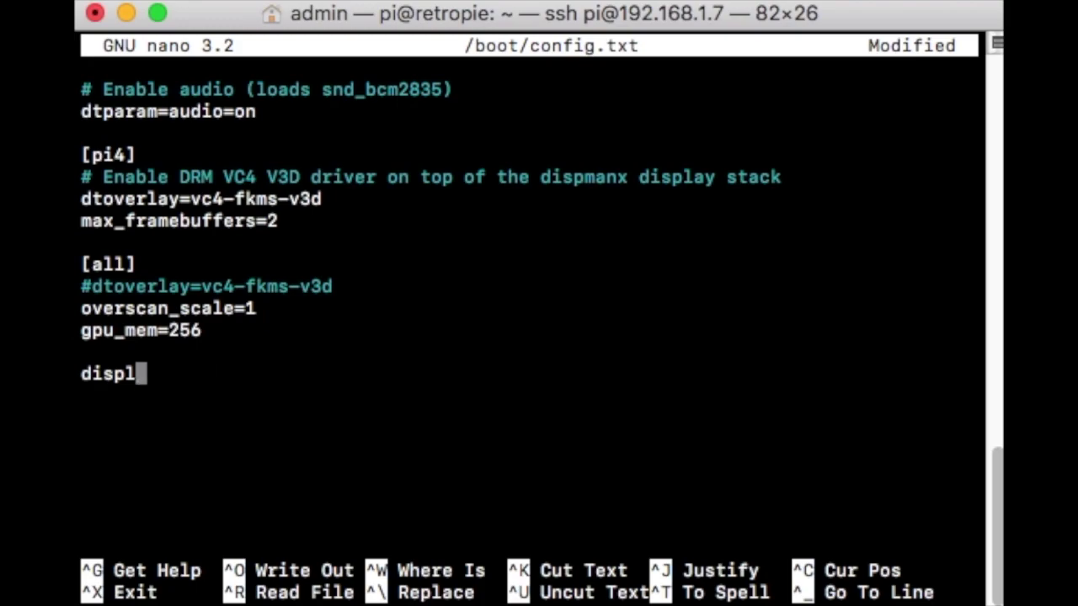
pyautogui.press('BackSpace')
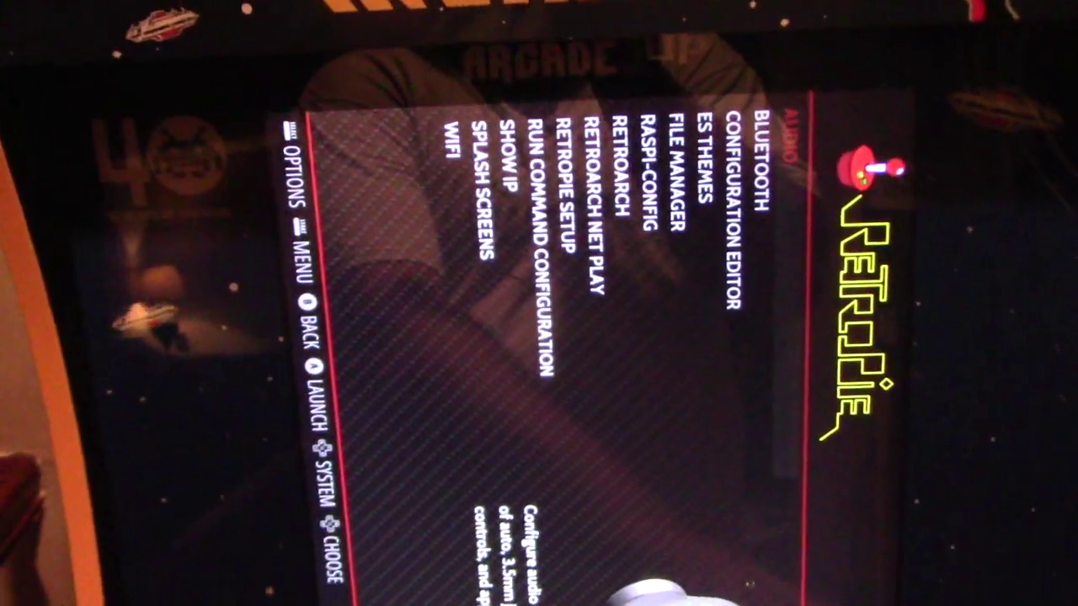
# Select the RASPI-CONFIG entry in the RetroPie configuration menu.
pyautogui.press('Down')
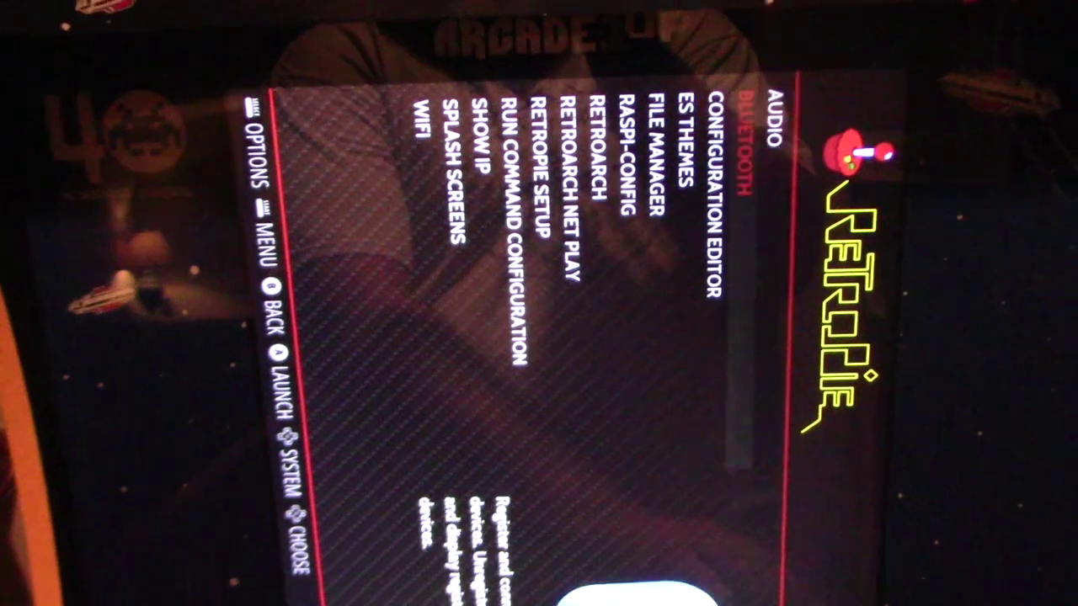
pyautogui.press('Down')
pyautogui.press('Down')
pyautogui.press('Down')
pyautogui.press('Down')
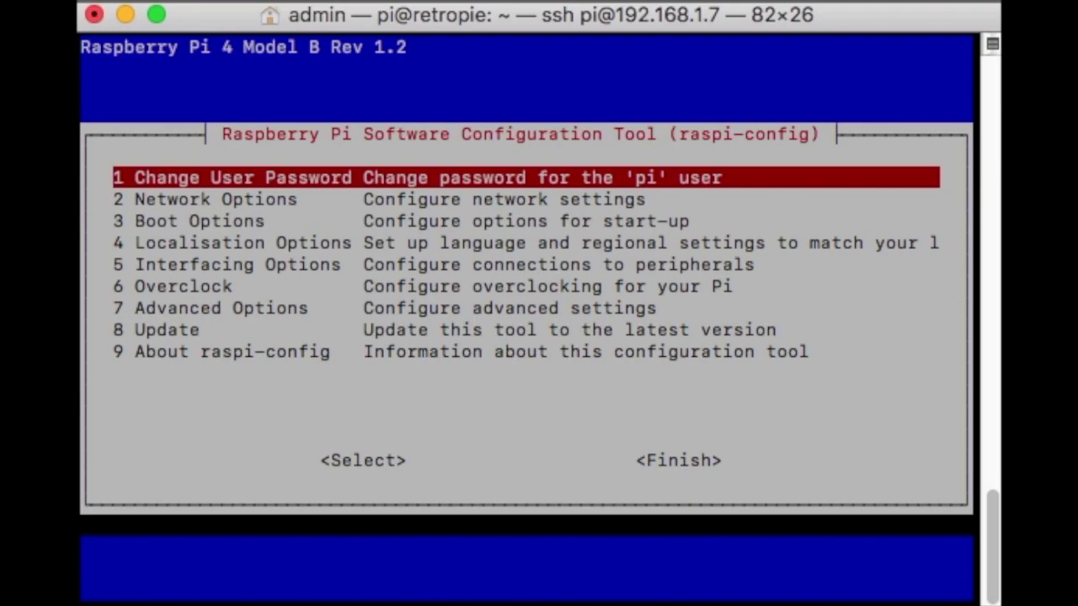
# Enter raspi-config's 7 Advanced Options submenu and highlight A5 Resolution.
pyautogui.press('Down')
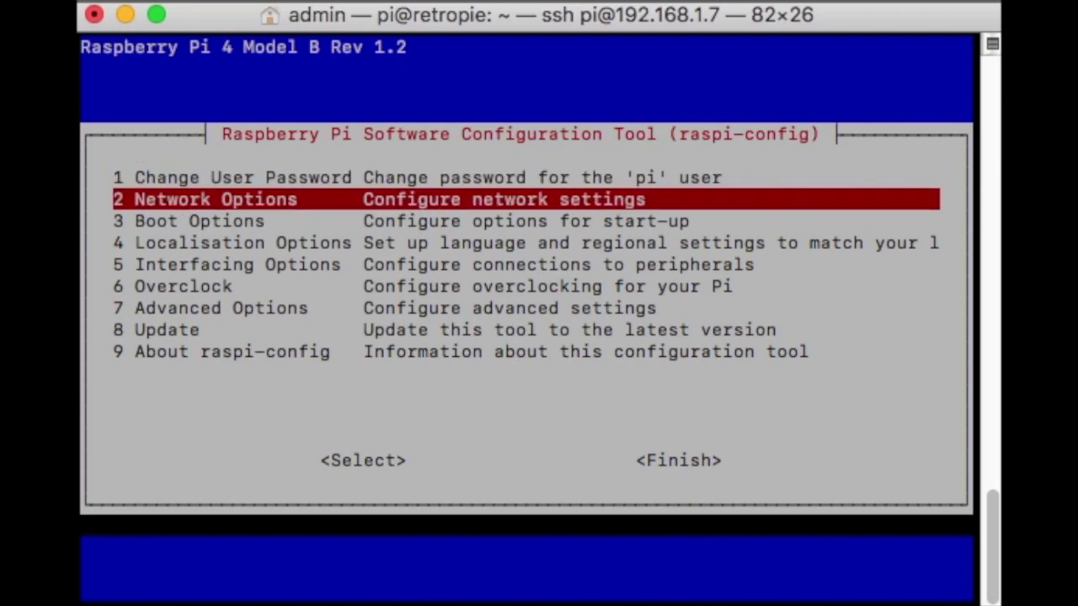
pyautogui.press('Down')
pyautogui.press('Down')
pyautogui.press('Down')
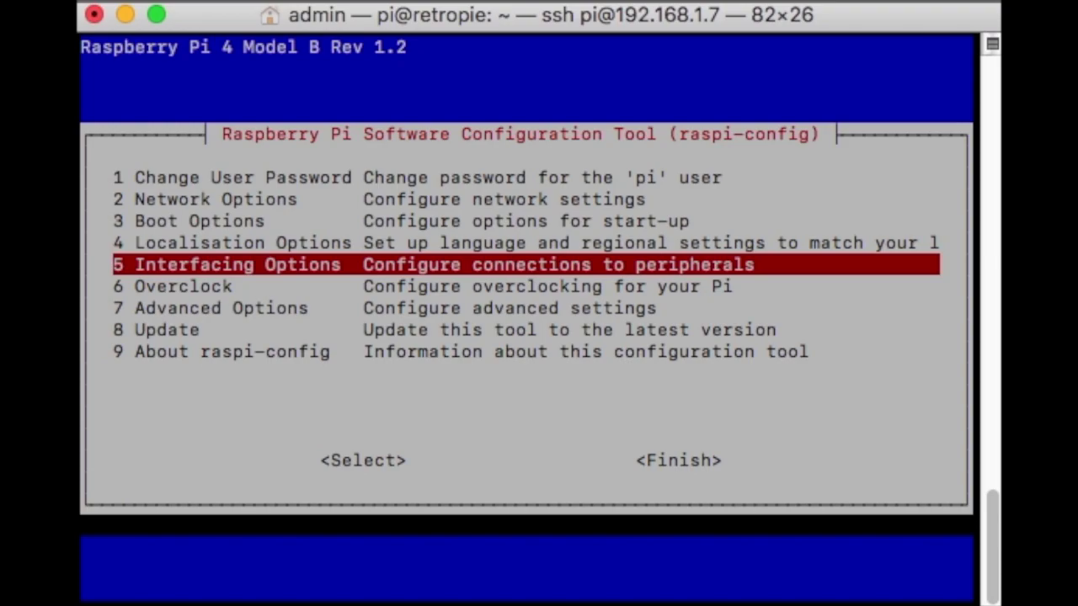
pyautogui.press('Down')
pyautogui.press('Down')
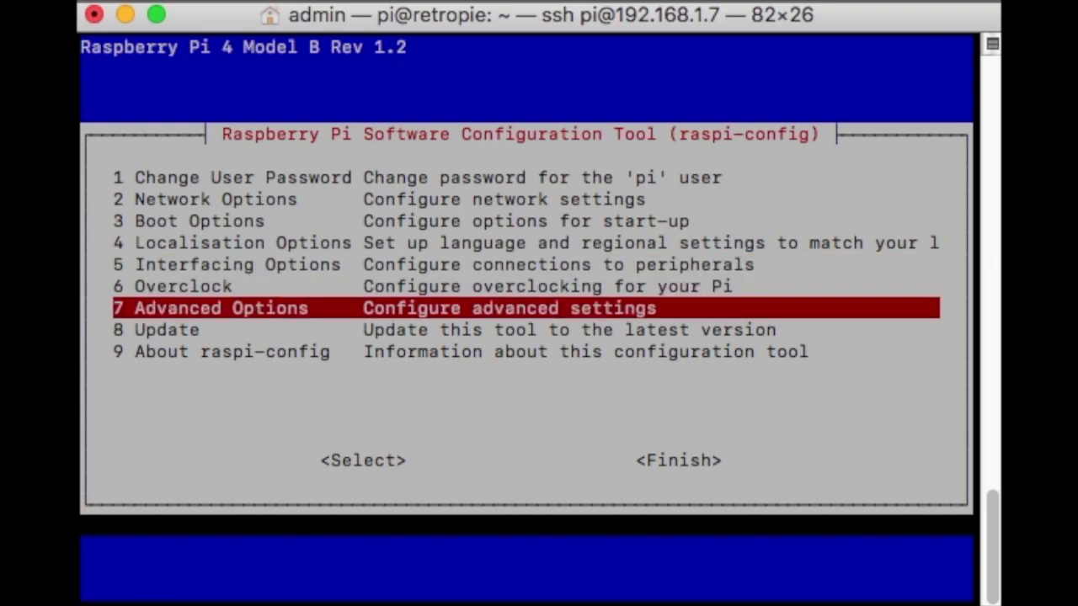
pyautogui.press('Return')
pyautogui.press('Down')
pyautogui.press('Down')
pyautogui.press('Down')
pyautogui.press('Down')
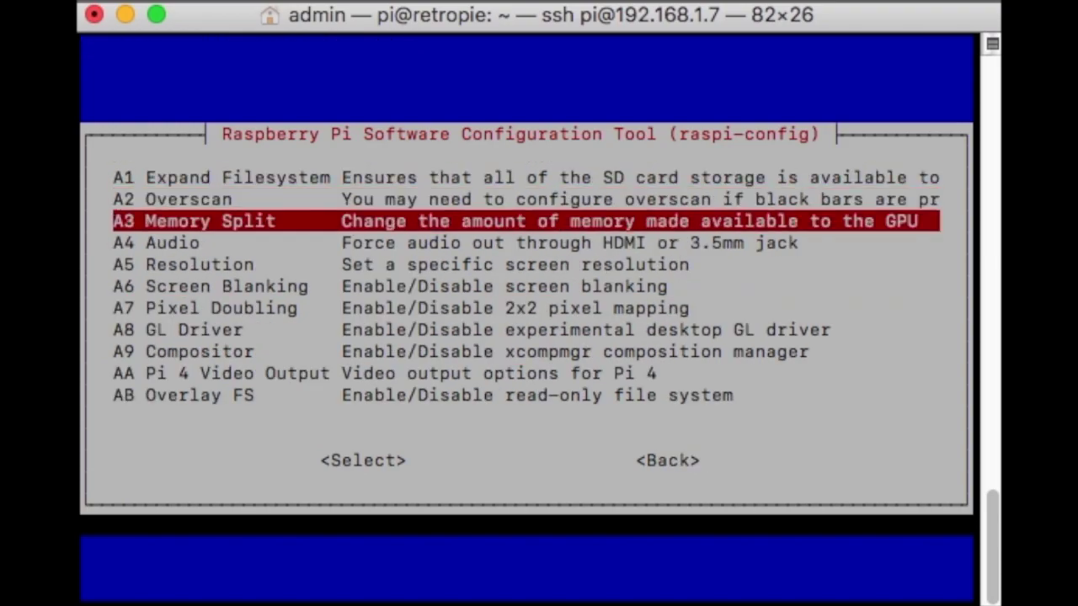
# Choose DMT Mode 32, 1280x960 60Hz 4:3, as the screen resolution.
pyautogui.press('Return')
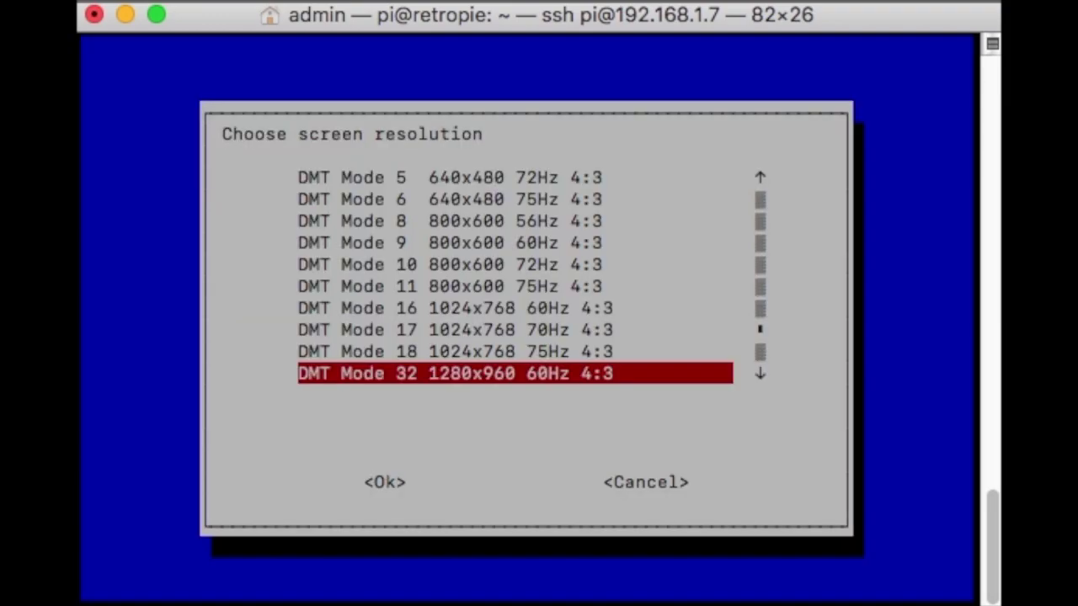
pyautogui.press('Down')
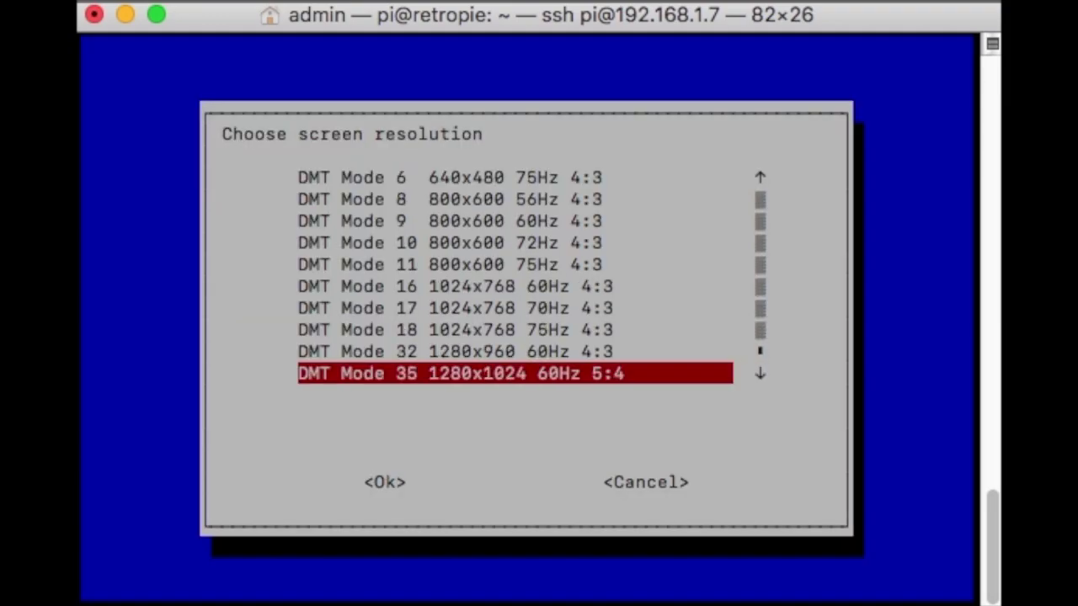
pyautogui.press('Up')
pyautogui.press('Up')
pyautogui.press('Up')
pyautogui.press('Up')
pyautogui.press('Up')
pyautogui.press('Up')
pyautogui.press('Up')
pyautogui.press('Up')
pyautogui.press('Up')
pyautogui.press('Up')
pyautogui.press('Up')
pyautogui.press('Up')
pyautogui.press('Up')
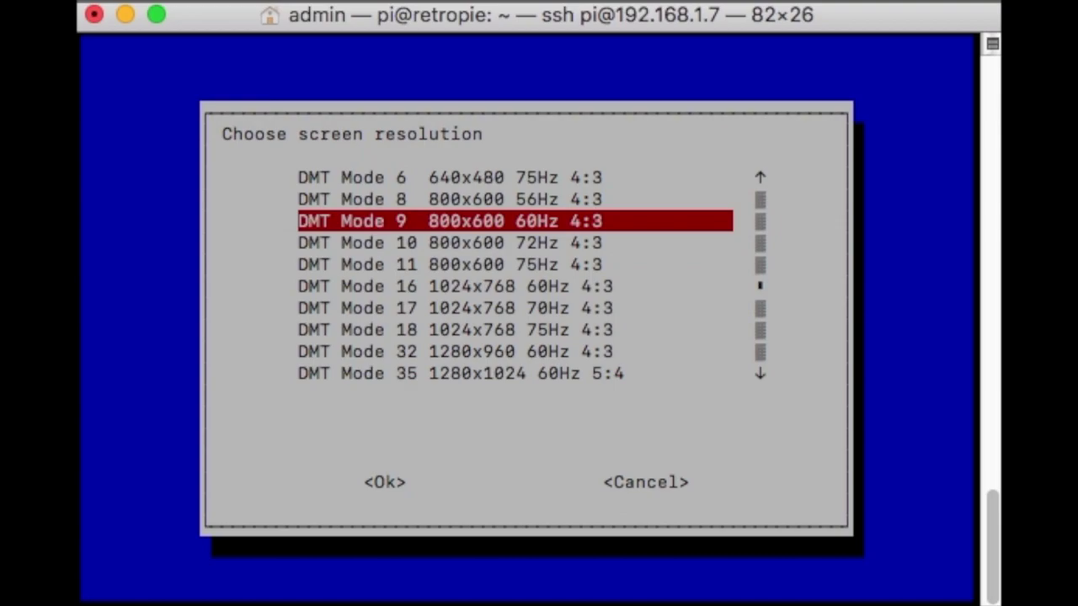
pyautogui.press('Up')
pyautogui.press('Up')
pyautogui.press('Up')
pyautogui.press('Up')
pyautogui.press('Up')
pyautogui.press('Up')
pyautogui.press('Up')
pyautogui.press('Up')
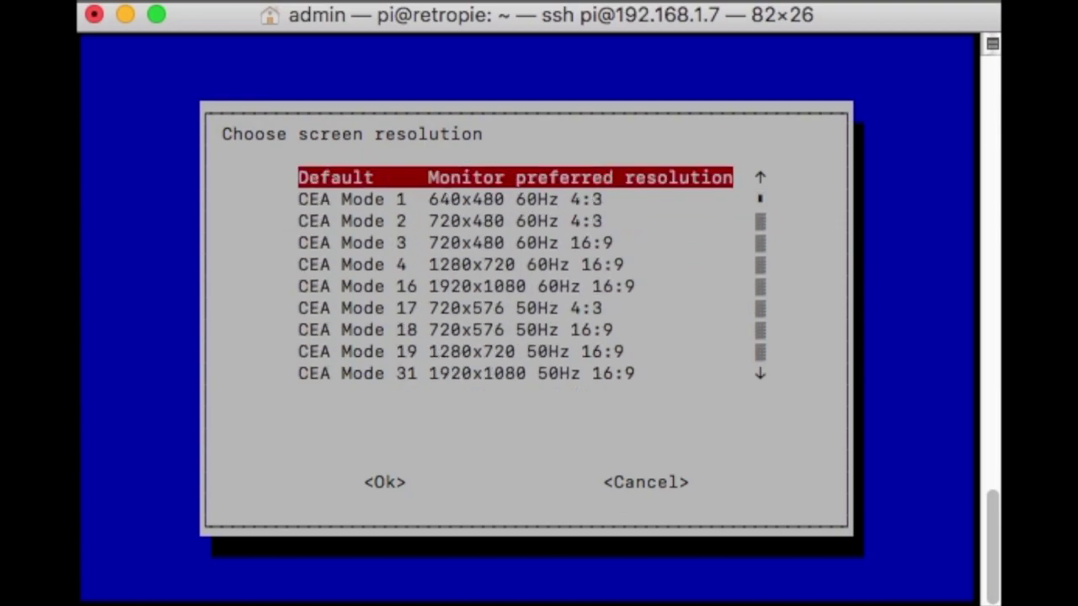
pyautogui.press('Down')
pyautogui.press('Down')
pyautogui.press('Down')
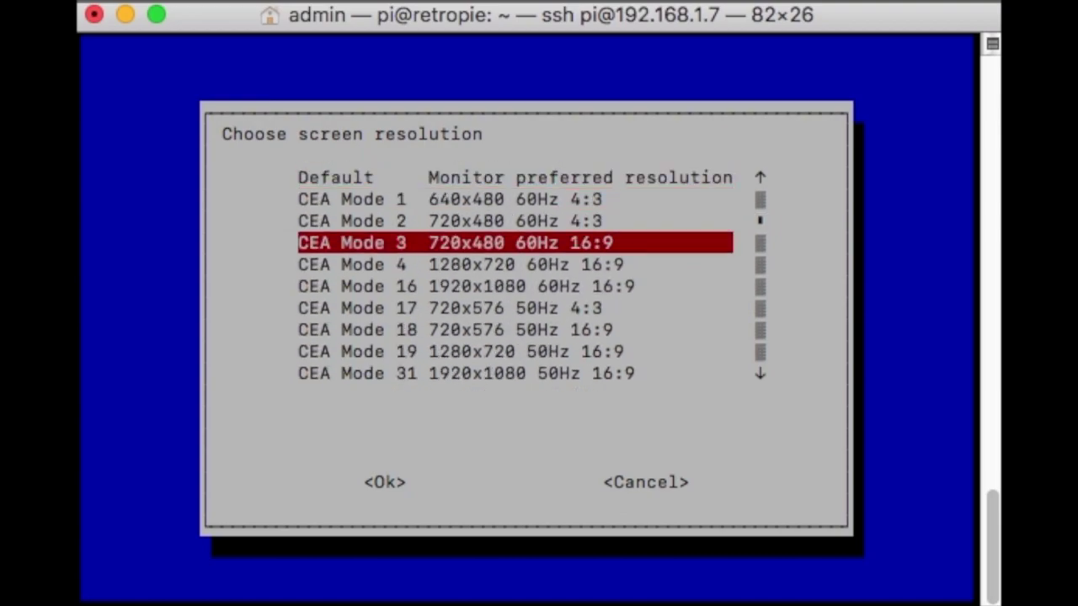
pyautogui.press('Down')
pyautogui.press('Down')
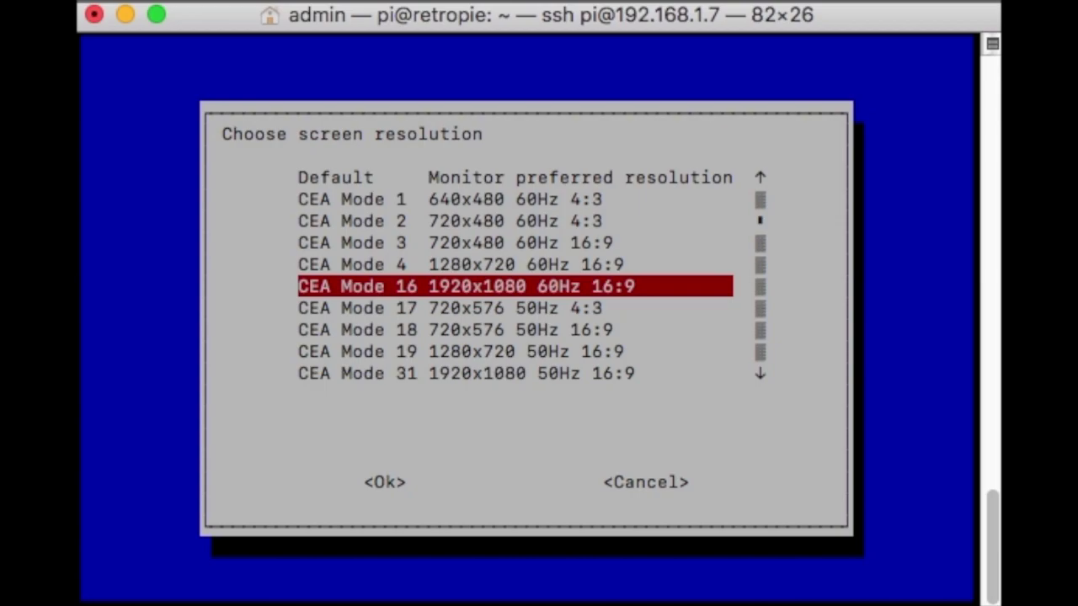
pyautogui.press('Down')
pyautogui.press('Down')
pyautogui.press('Down')
pyautogui.press('Down')
pyautogui.press('Down')
pyautogui.press('Down')
pyautogui.press('Down')
pyautogui.press('Down')
pyautogui.press('Down')
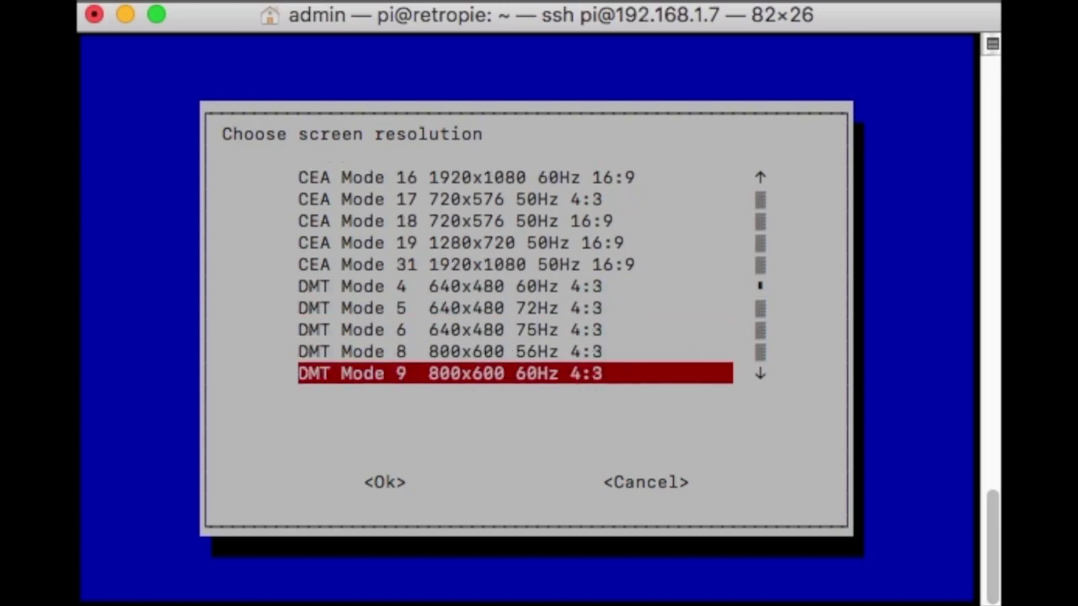
pyautogui.press('Down')
pyautogui.press('Down')
pyautogui.press('Down')
pyautogui.press('Down')
pyautogui.press('Down')
pyautogui.press('Down')
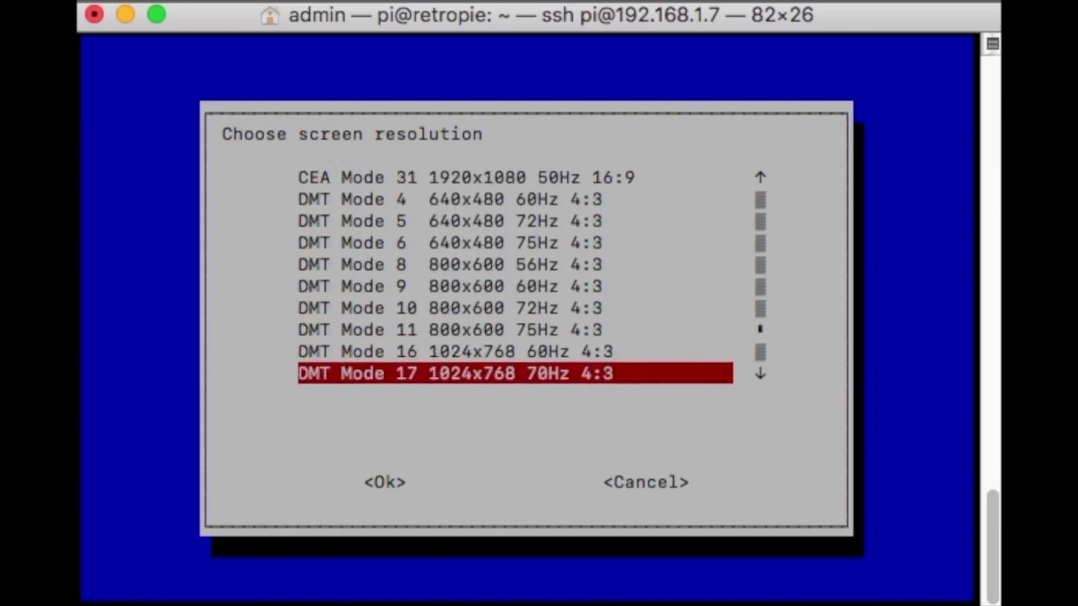
pyautogui.press('Down')
pyautogui.press('Up')
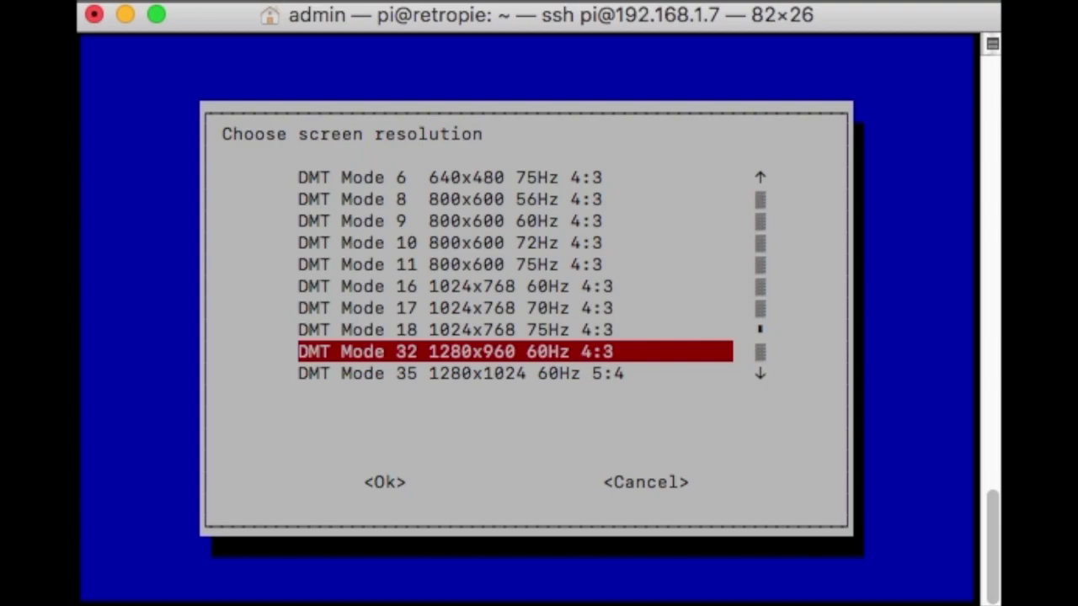
pyautogui.press('Down')
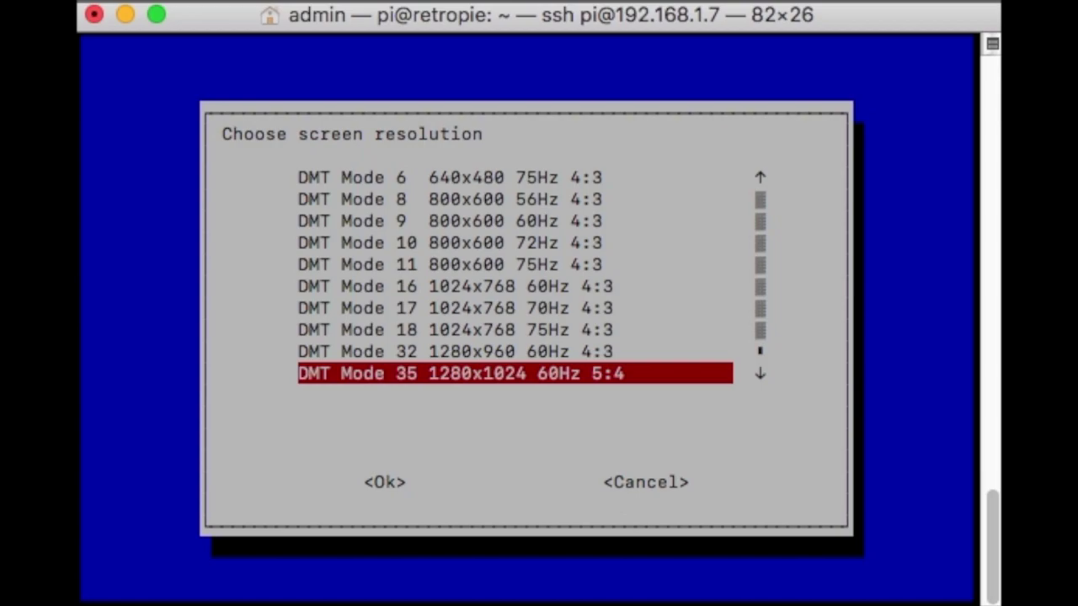
pyautogui.press('Up')
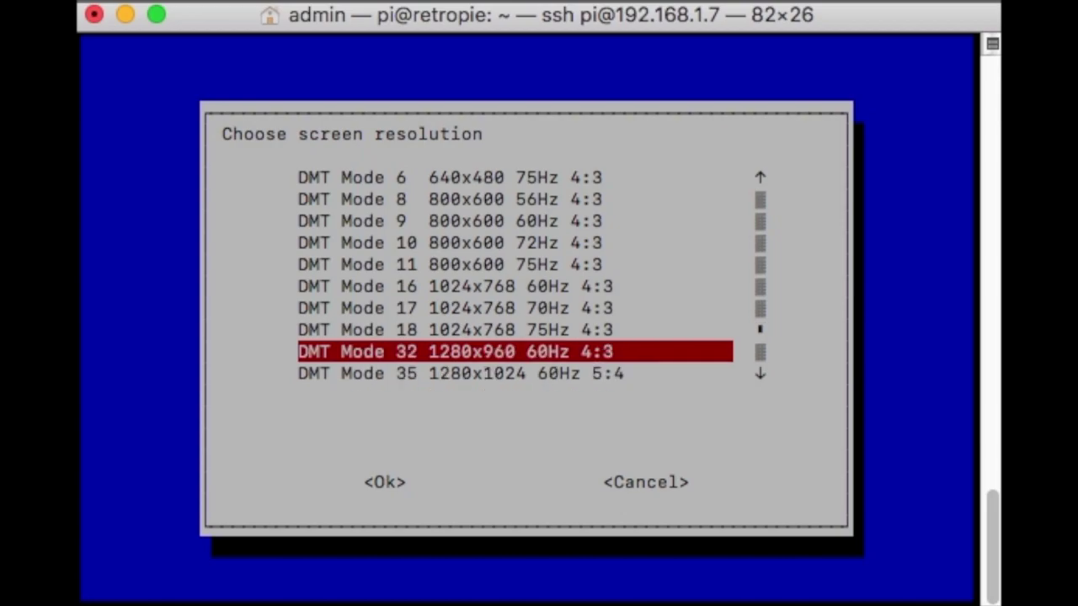
pyautogui.press('Return')
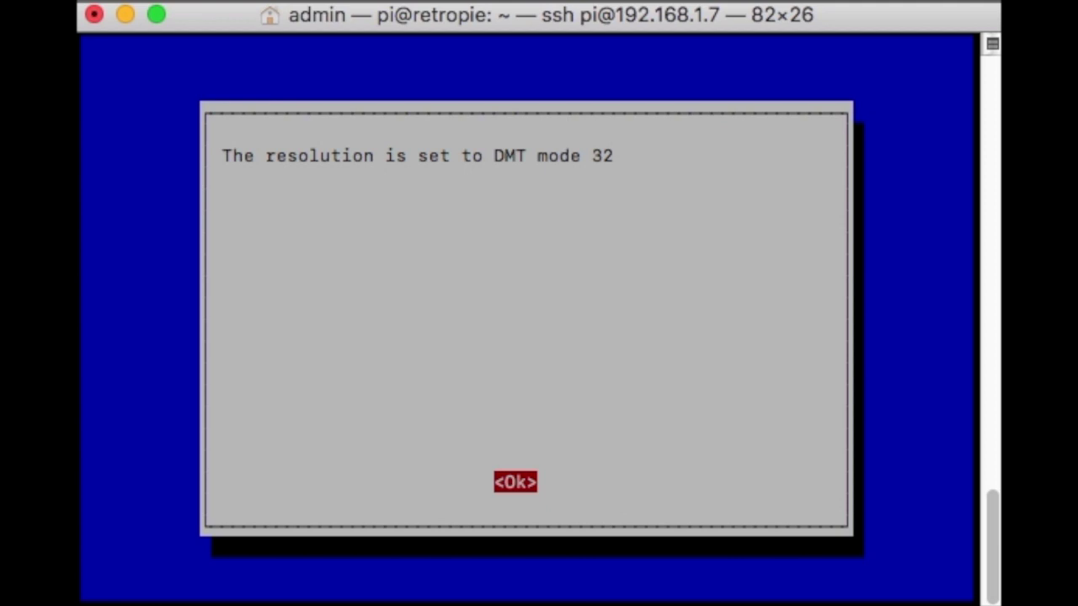
# Dismiss the resolution confirmation and finish raspi-config, returning to Midnight Commander.
pyautogui.press('Return')
pyautogui.press('Tab')
pyautogui.press('Tab')
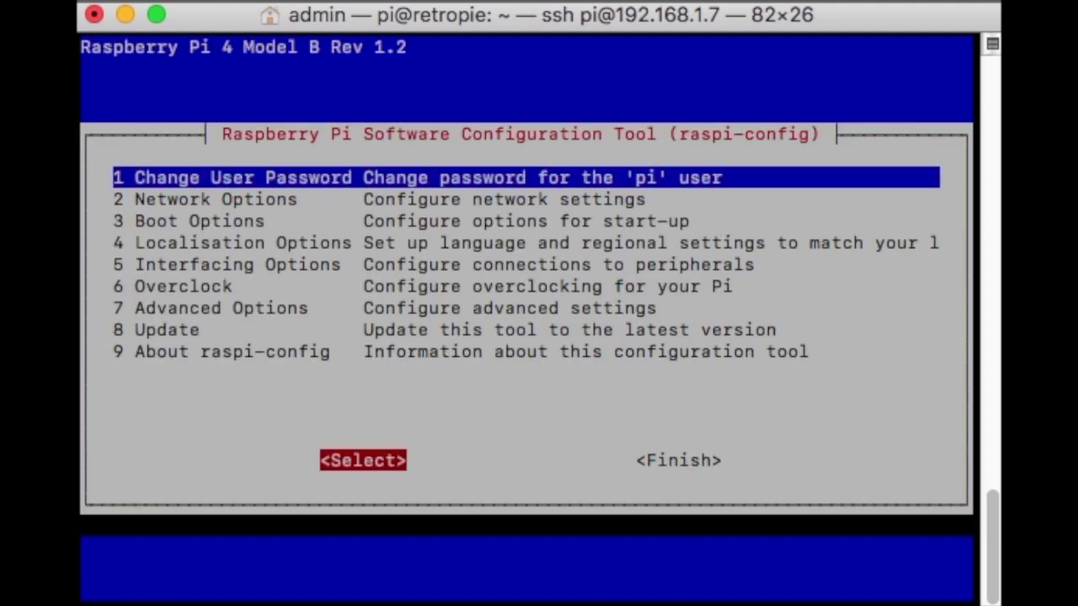
pyautogui.press('Return')
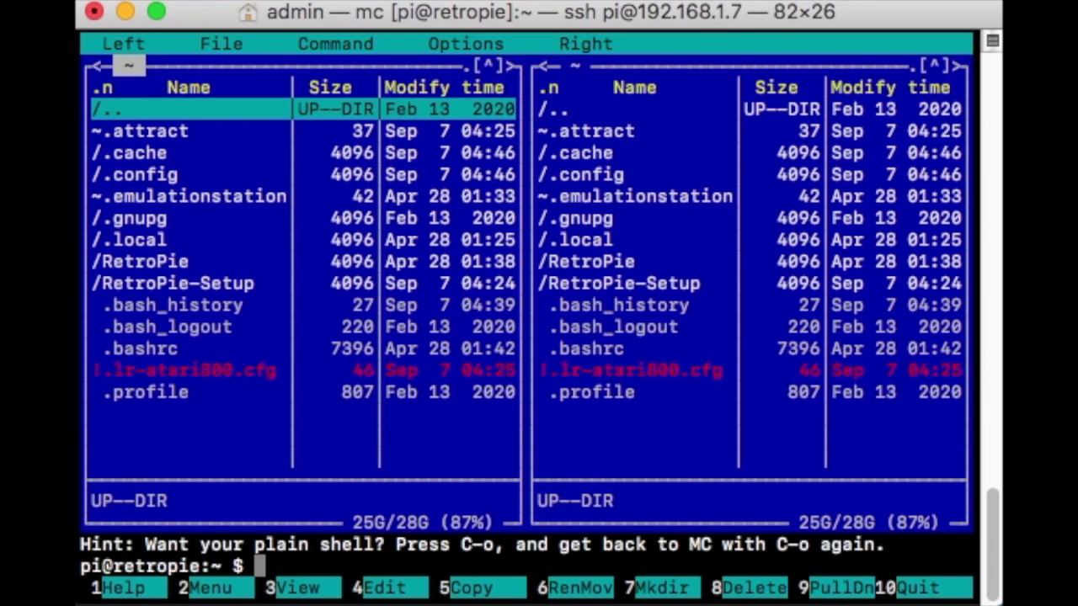
# Navigate the left panel from /home to /opt/retropie/configs/all.
pyautogui.press('Return')
pyautogui.press('Up')
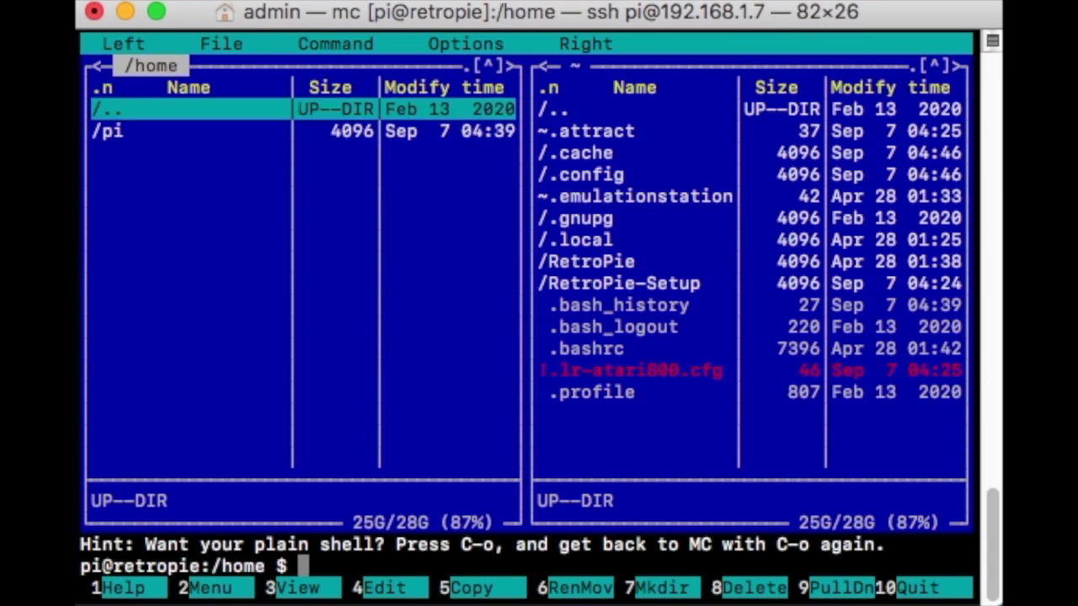
pyautogui.press('Return')
pyautogui.press('Down')
pyautogui.press('Down')
pyautogui.press('Down')
pyautogui.press('Down')
pyautogui.press('Down')
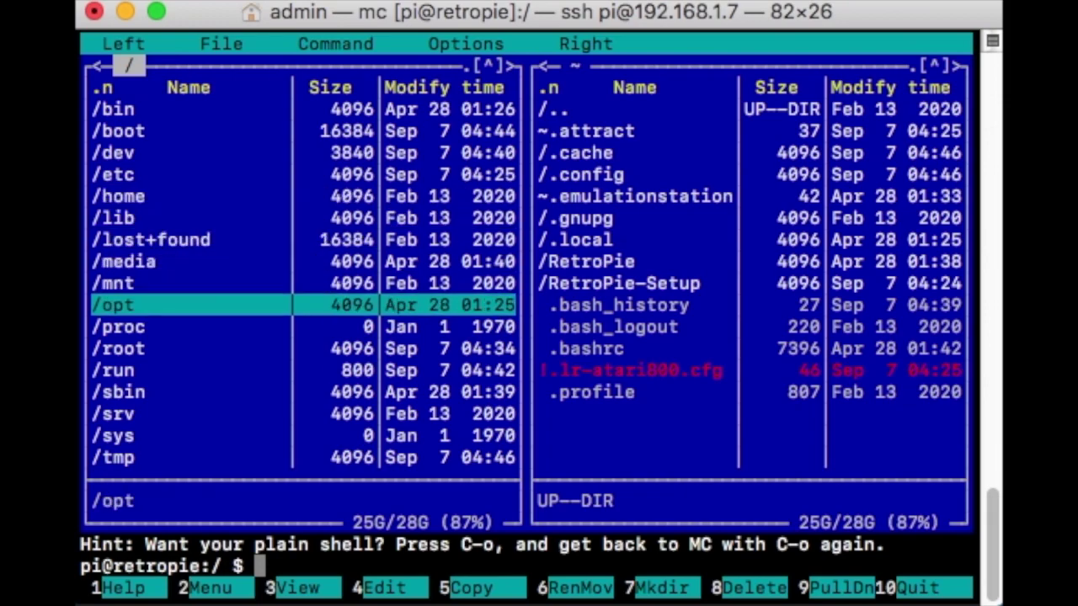
pyautogui.press('Return')
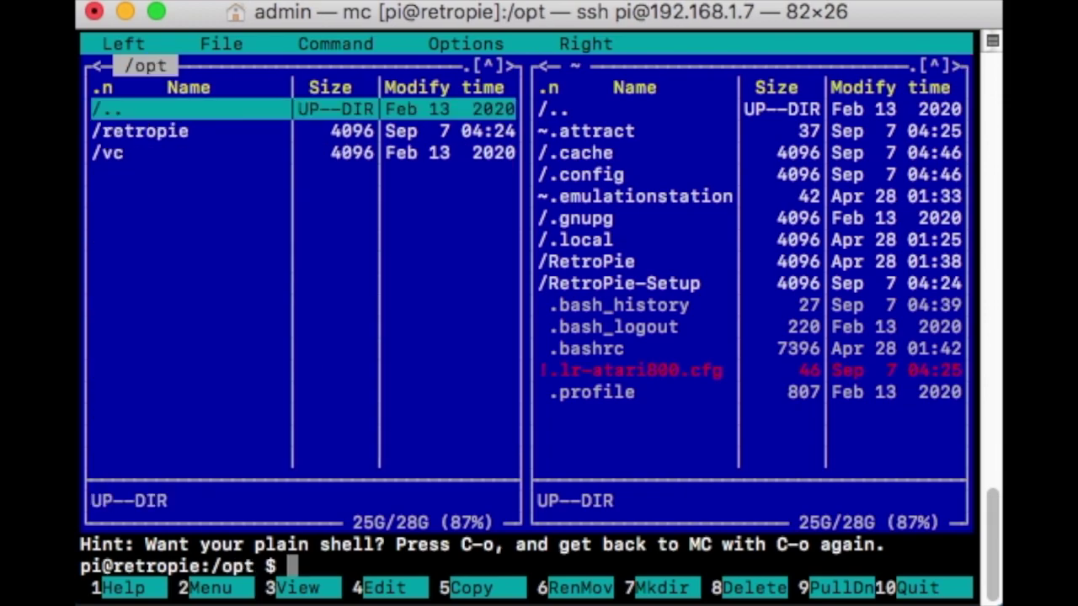
pyautogui.press('Down')
pyautogui.press('Return')
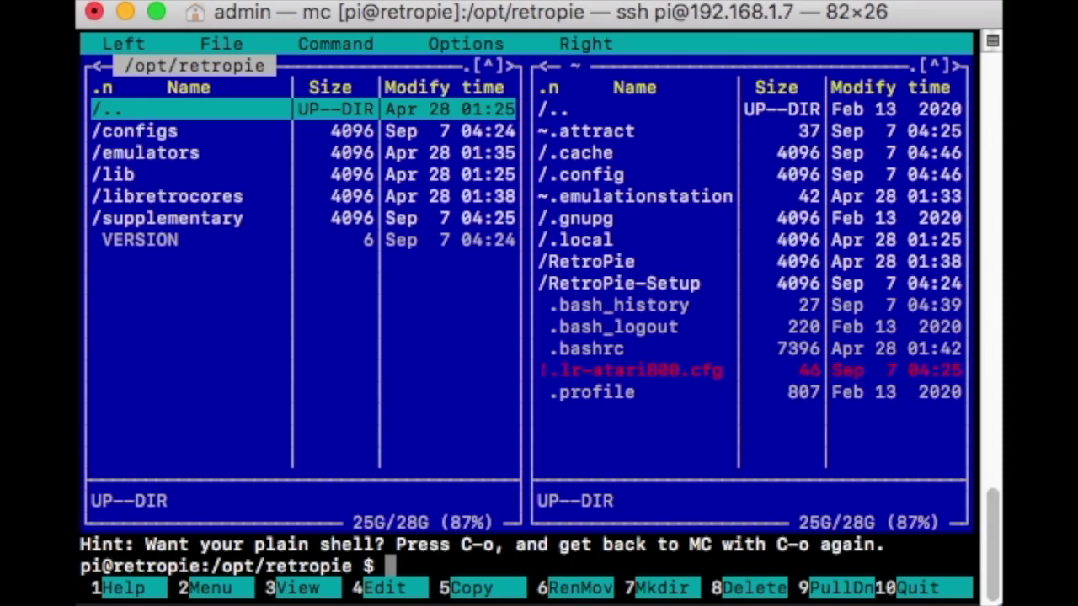
pyautogui.press('Down')
pyautogui.press('Return')
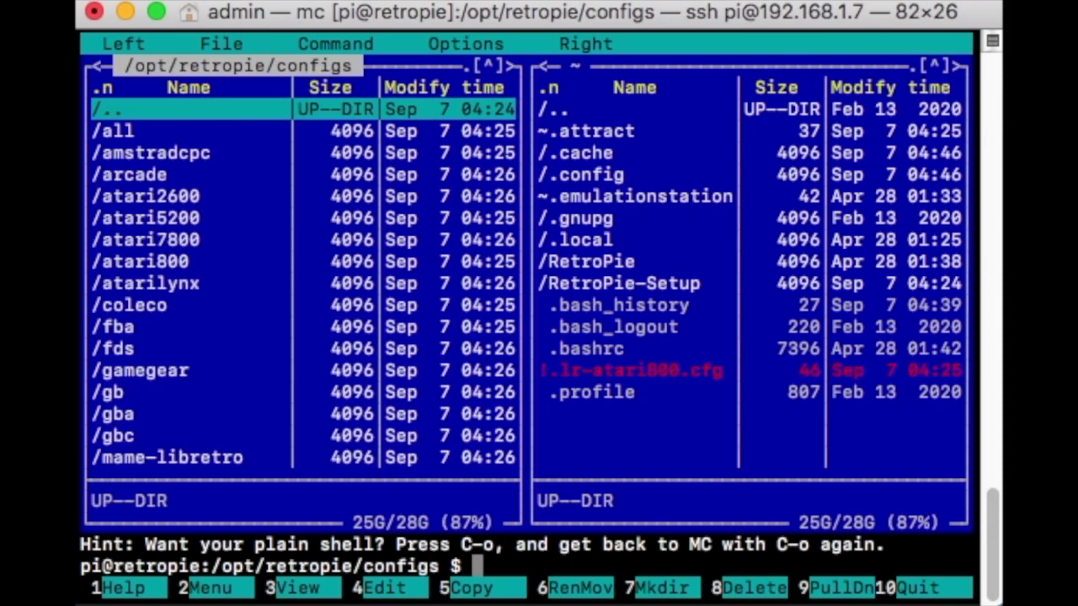
pyautogui.press('Down')
pyautogui.press('Return')
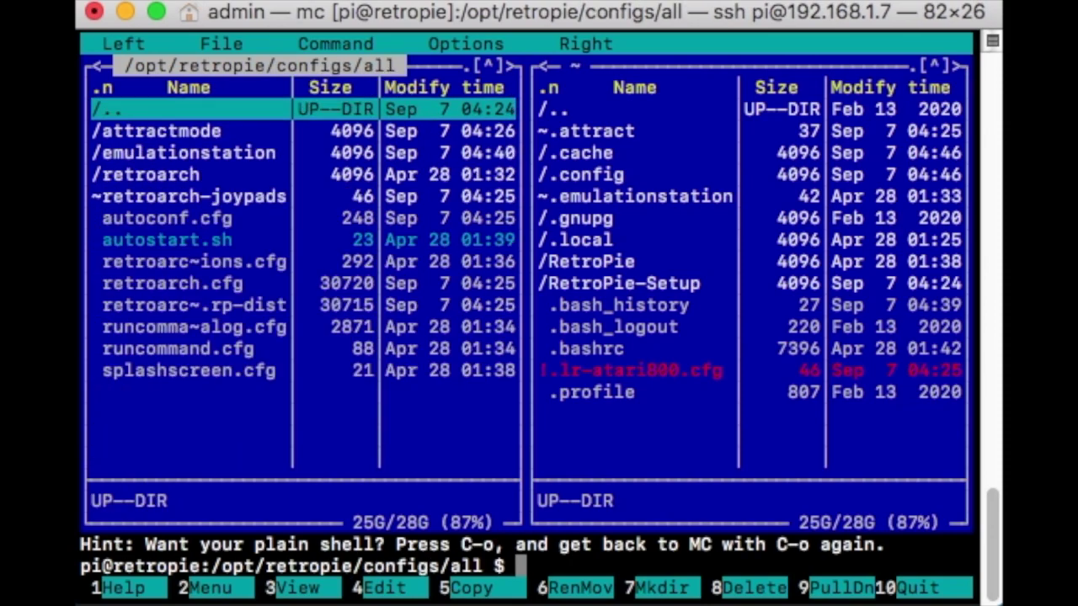
# Edit autostart.sh from that folder with F4, bringing up the editor choice.
pyautogui.press('Down')
pyautogui.press('Down')
pyautogui.press('Down')
pyautogui.press('Down')
pyautogui.press('Down')
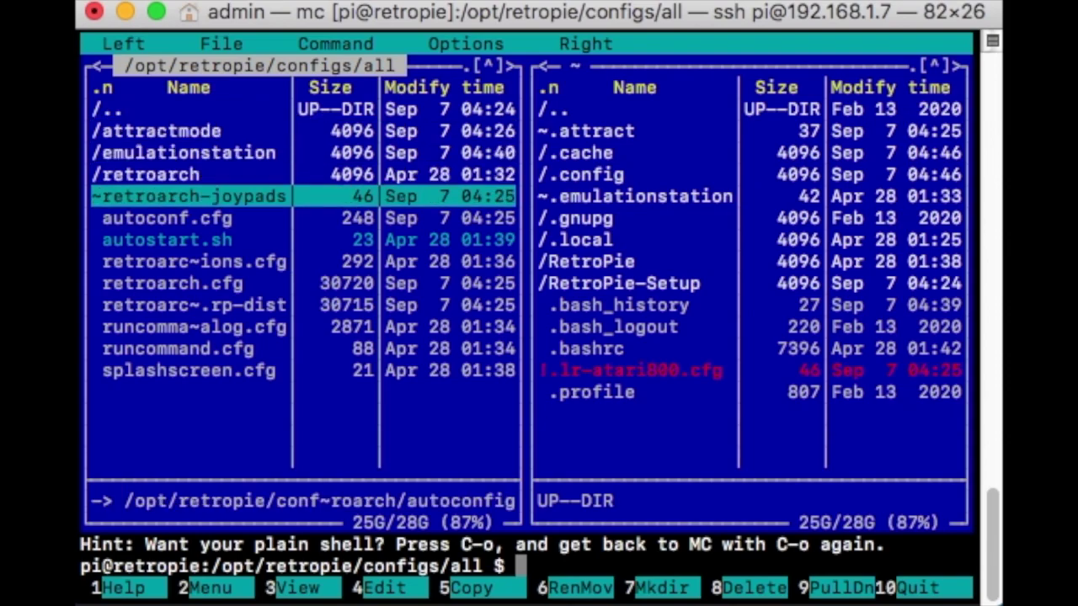
pyautogui.press('Down')
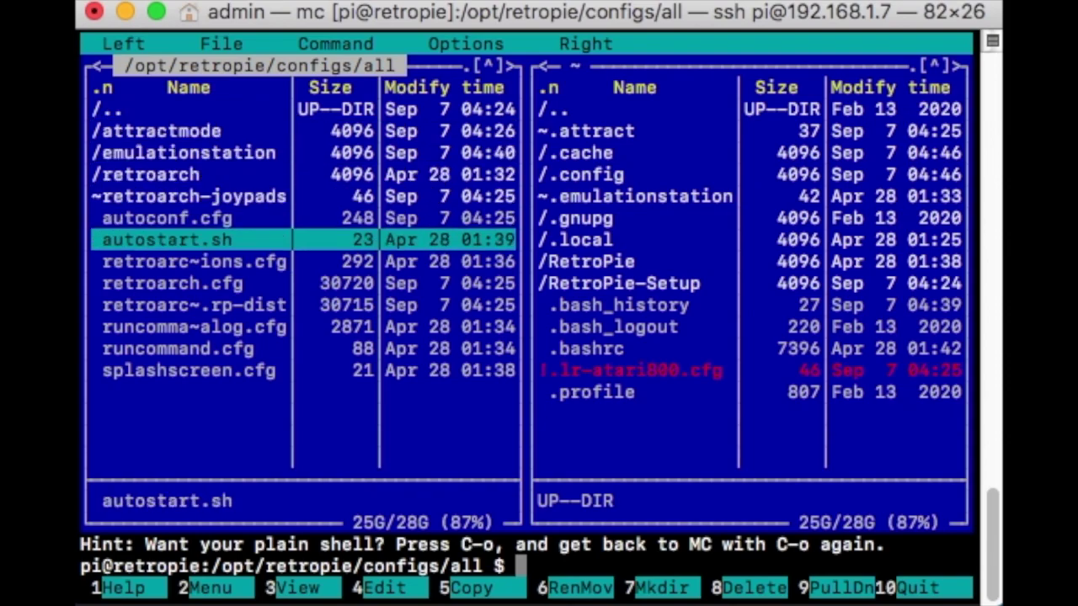
pyautogui.press('F4')
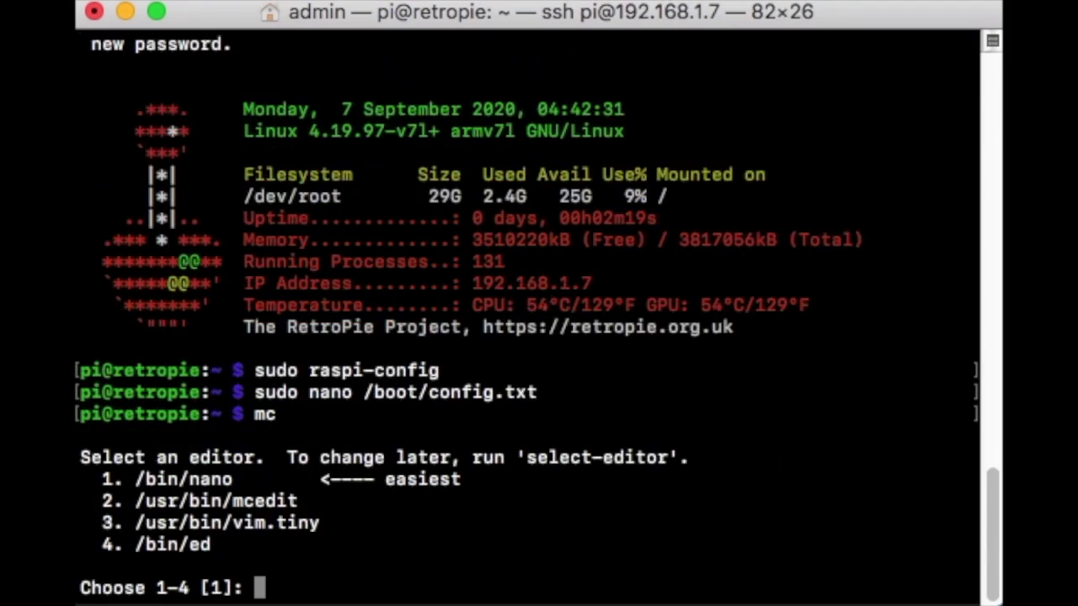
# In nano, insert '--screenrotate 3 --screensize 960 1280' before #auto on the emulationstation line.
pyautogui.write('1')
pyautogui.press('Return')
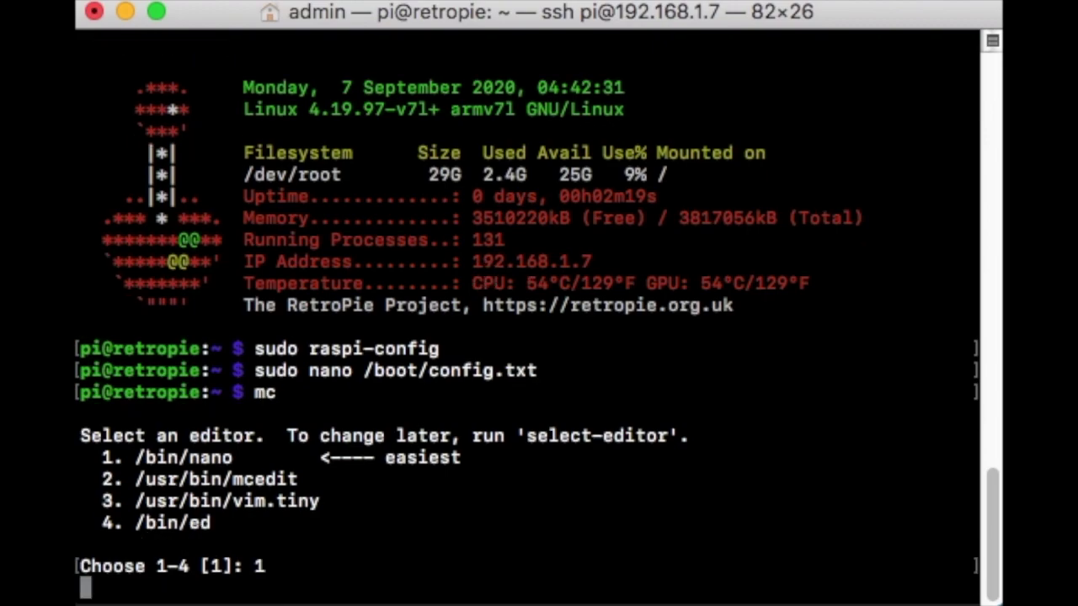
pyautogui.press('Right')
pyautogui.press('Right')
pyautogui.press('Right')
pyautogui.press('Right')
pyautogui.press('Right')
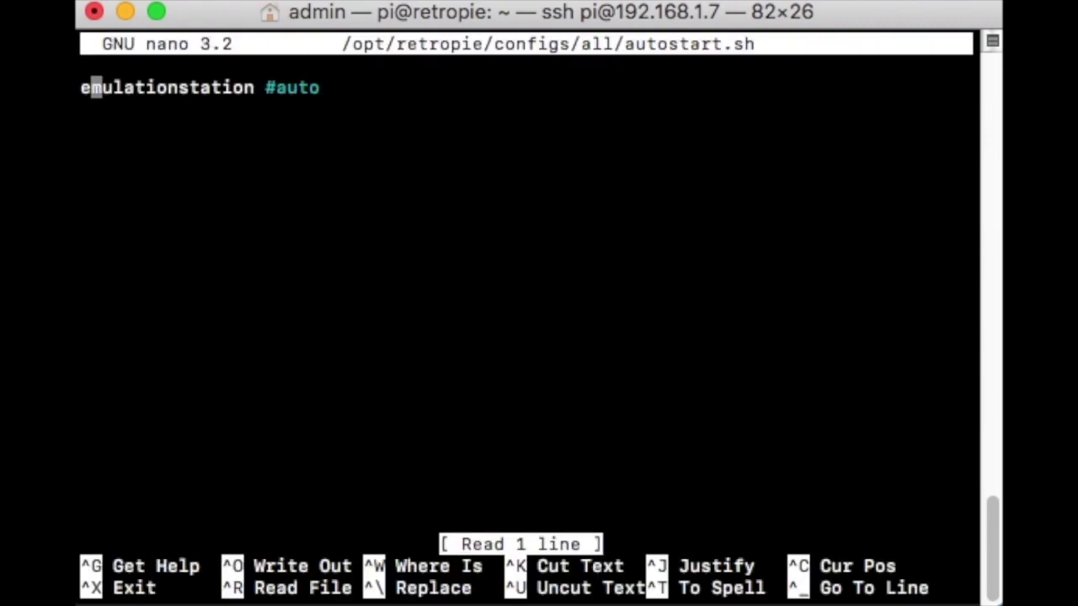
pyautogui.press('Right')
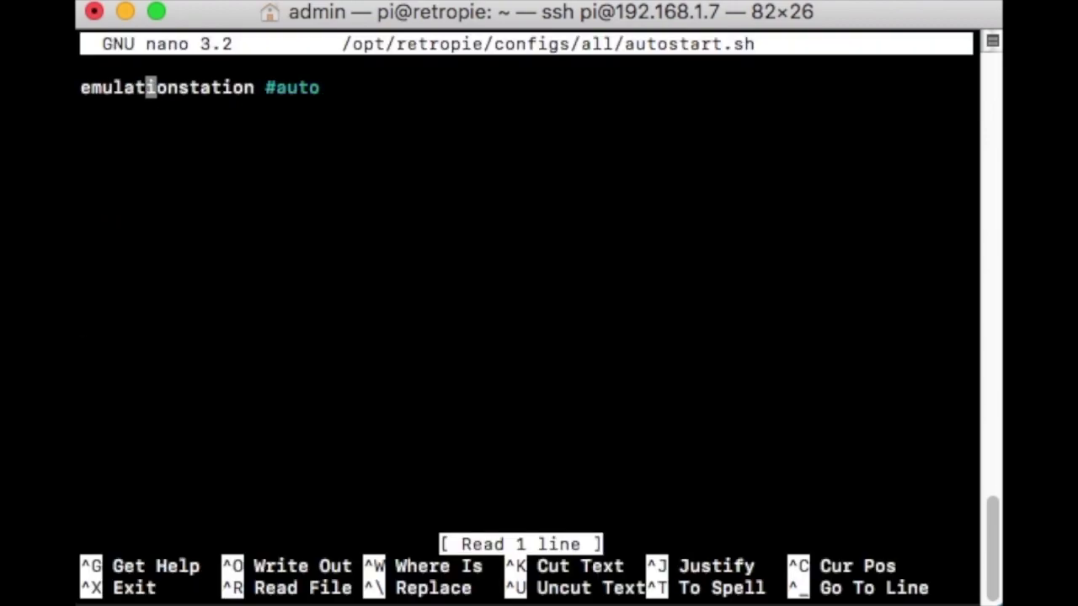
pyautogui.press('Right')
pyautogui.press('Right')
pyautogui.press('Right')
pyautogui.press('Right')
pyautogui.press('Right')
pyautogui.press('Right')
pyautogui.press('Right')
pyautogui.press('Right')
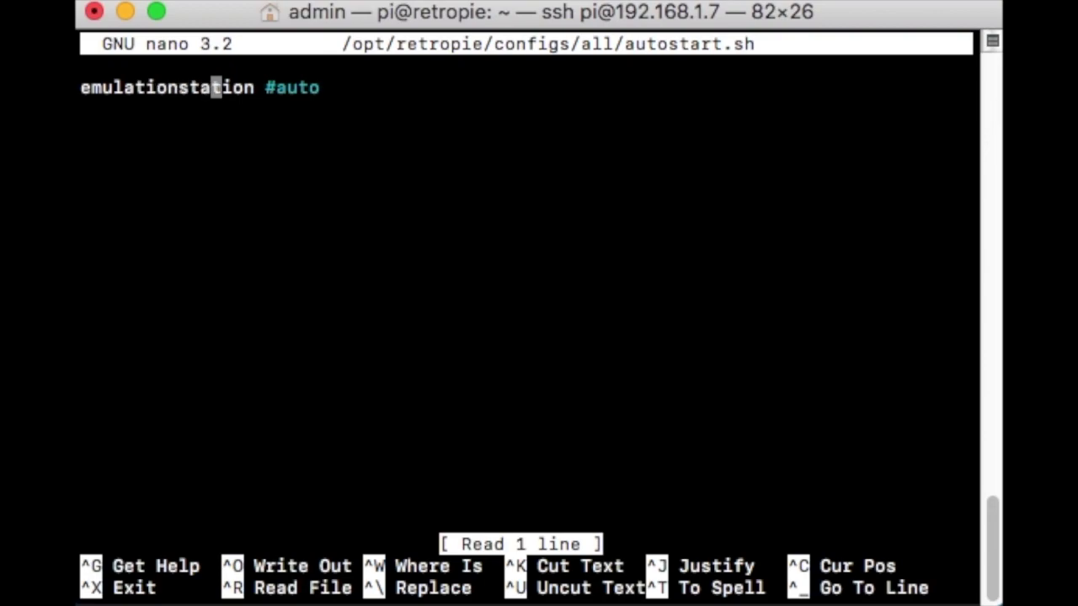
pyautogui.press('Right')
pyautogui.press('Right')
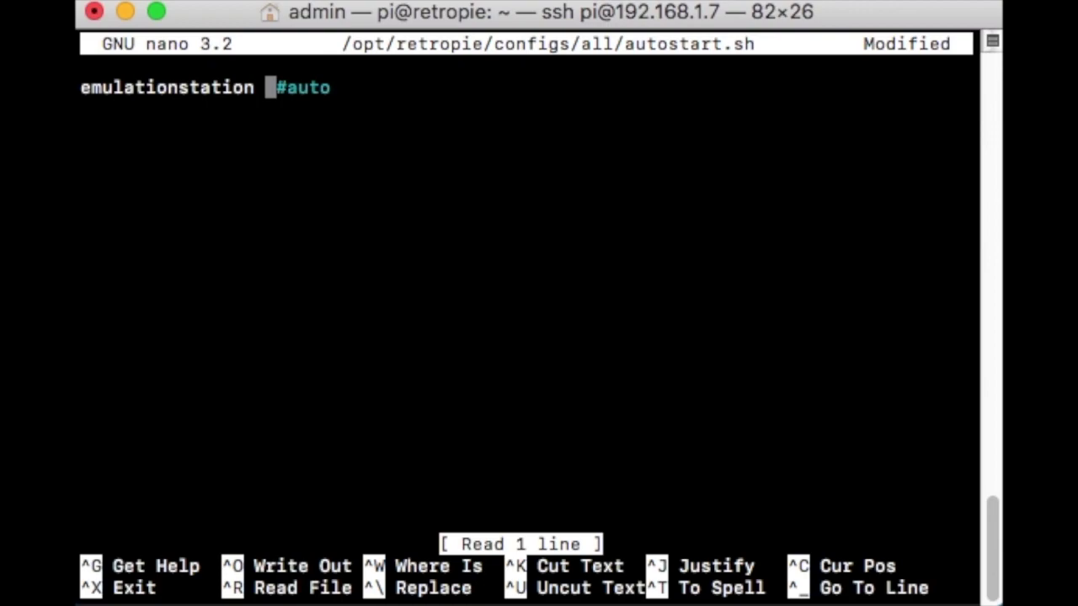
pyautogui.write('--')
pyautogui.write('scree')
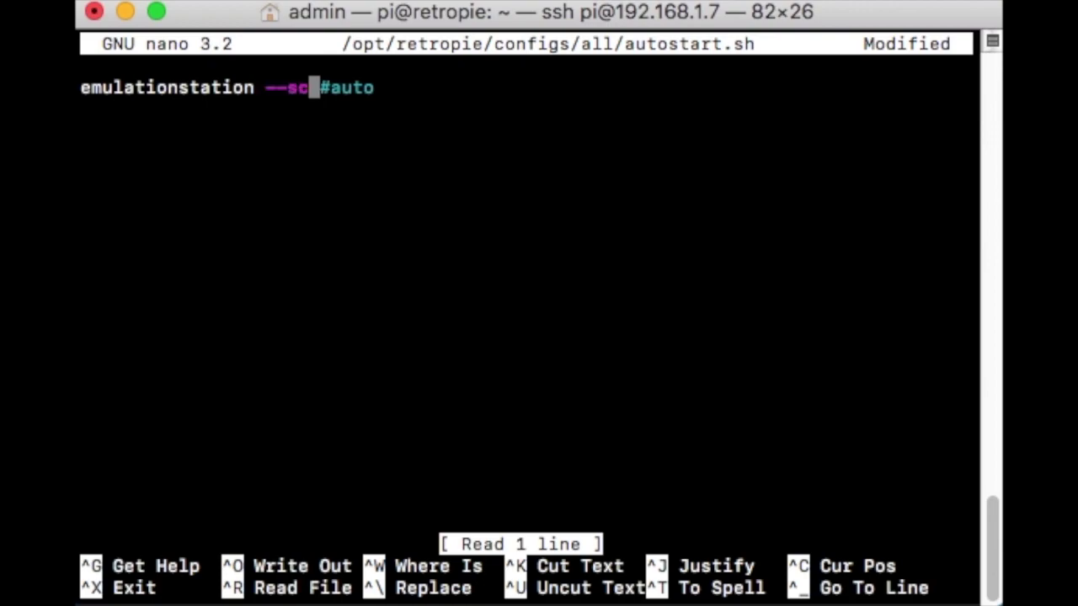
pyautogui.write('nrot')
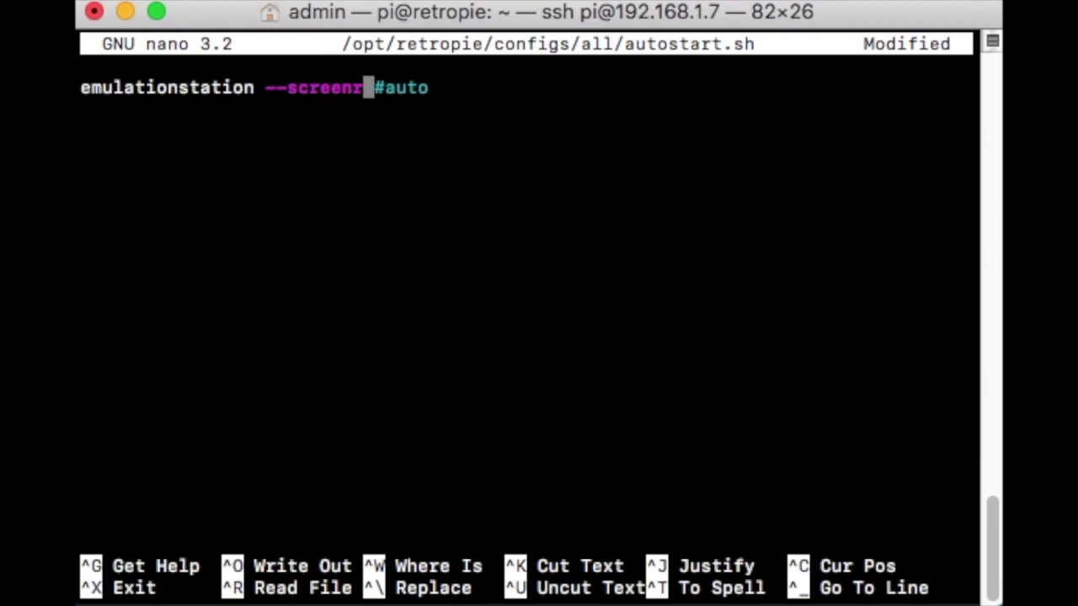
pyautogui.write('e')
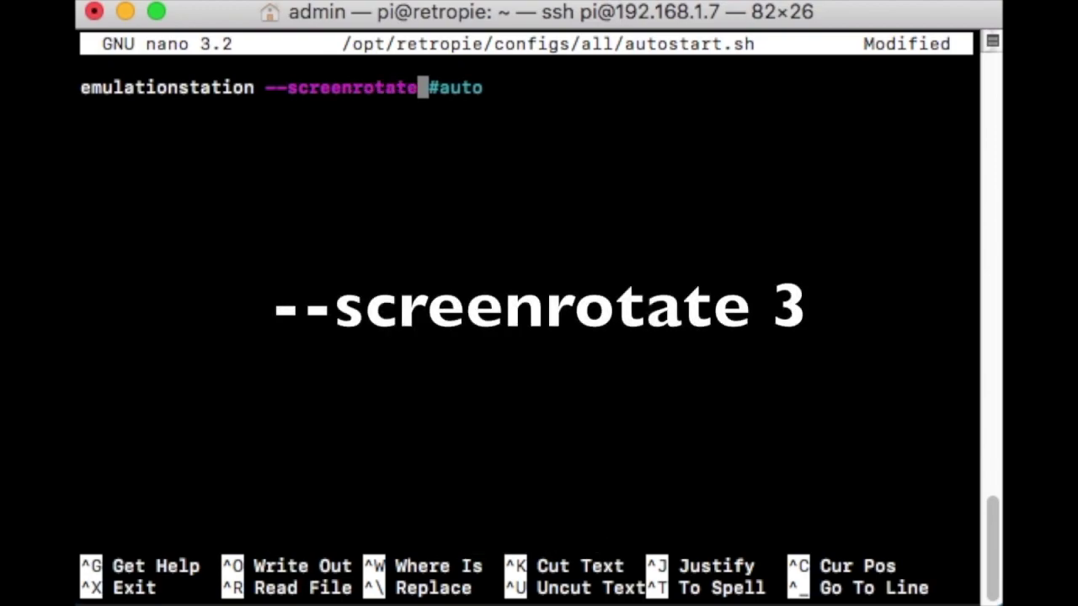
pyautogui.write(' 3')
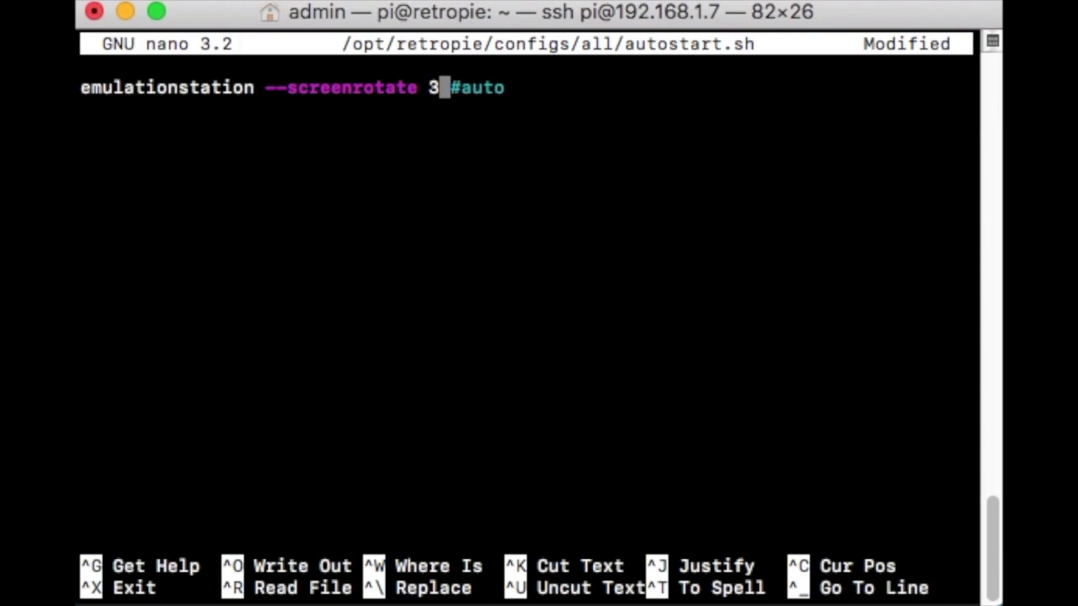
pyautogui.write(' --screensize  ')
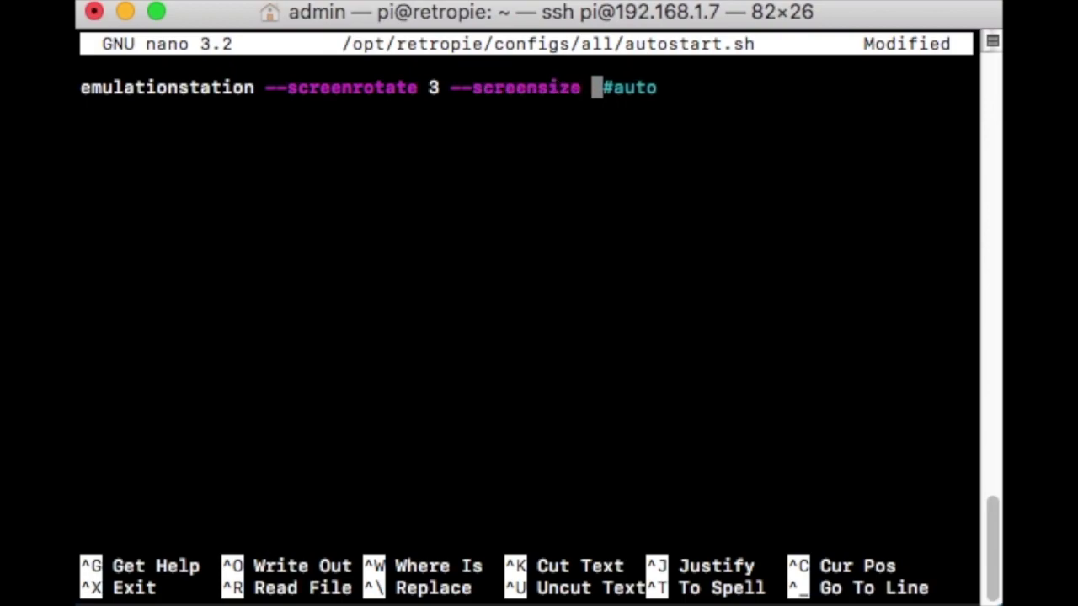
pyautogui.write('960')
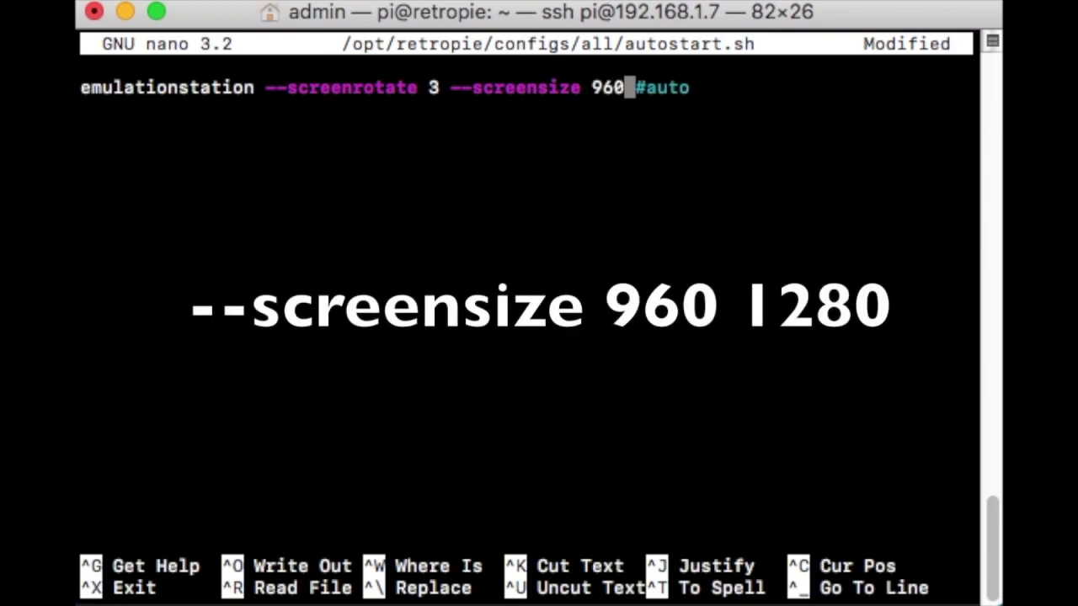
pyautogui.write(' 12 ')
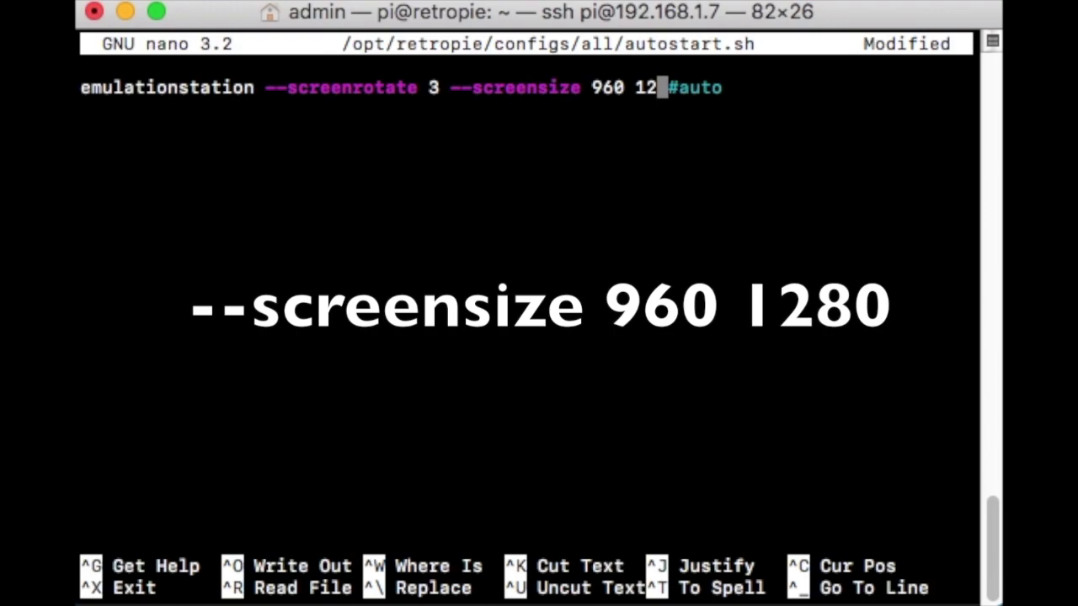
pyautogui.write('80')
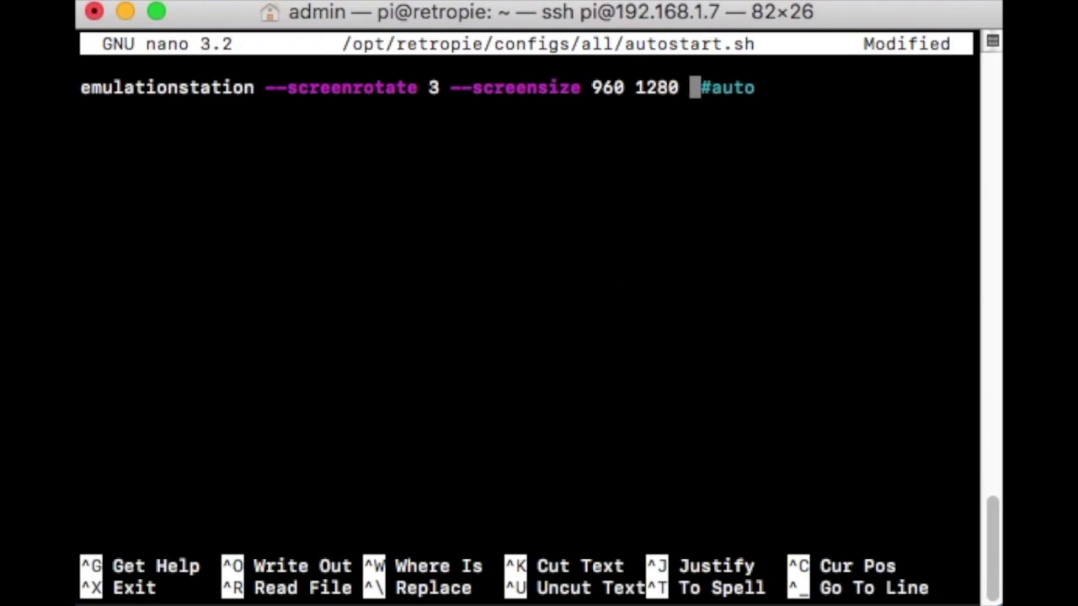
pyautogui.press('BackSpace')
pyautogui.press('Right')
pyautogui.press('Right')
pyautogui.press('Right')
pyautogui.press('Right')
pyautogui.press('Right')
pyautogui.press('Right')
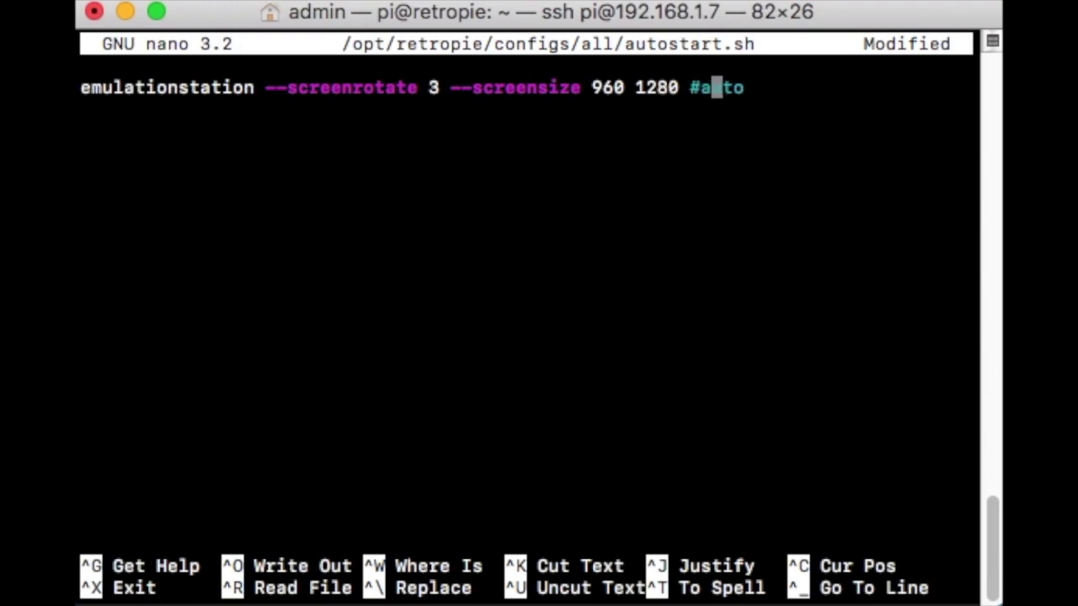
pyautogui.press('Return')
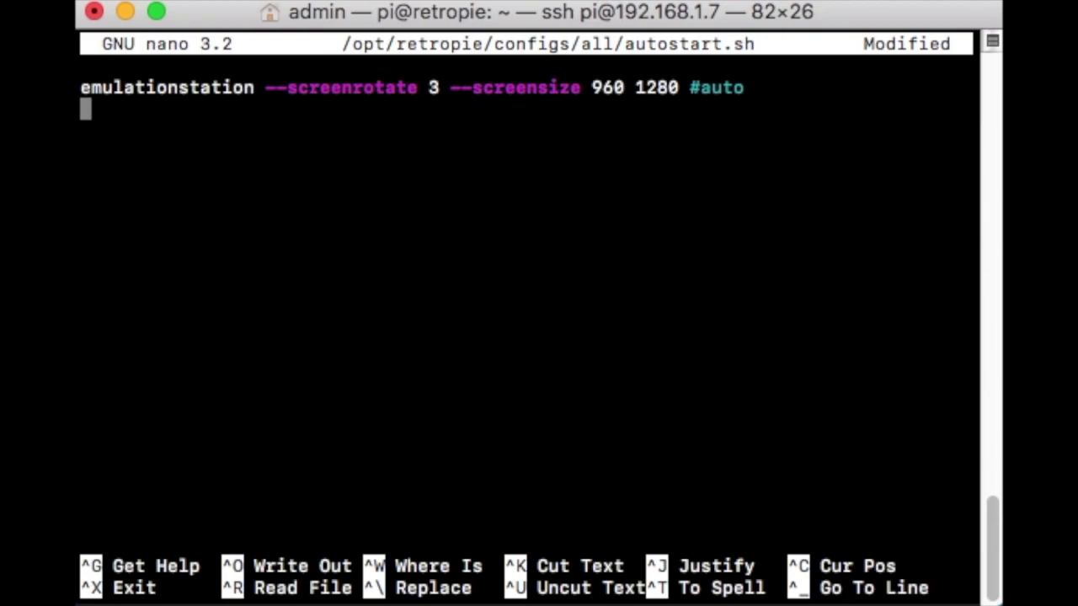
# Save autostart.sh and exit nano.
pyautogui.hotkey('ctrl', 'x')
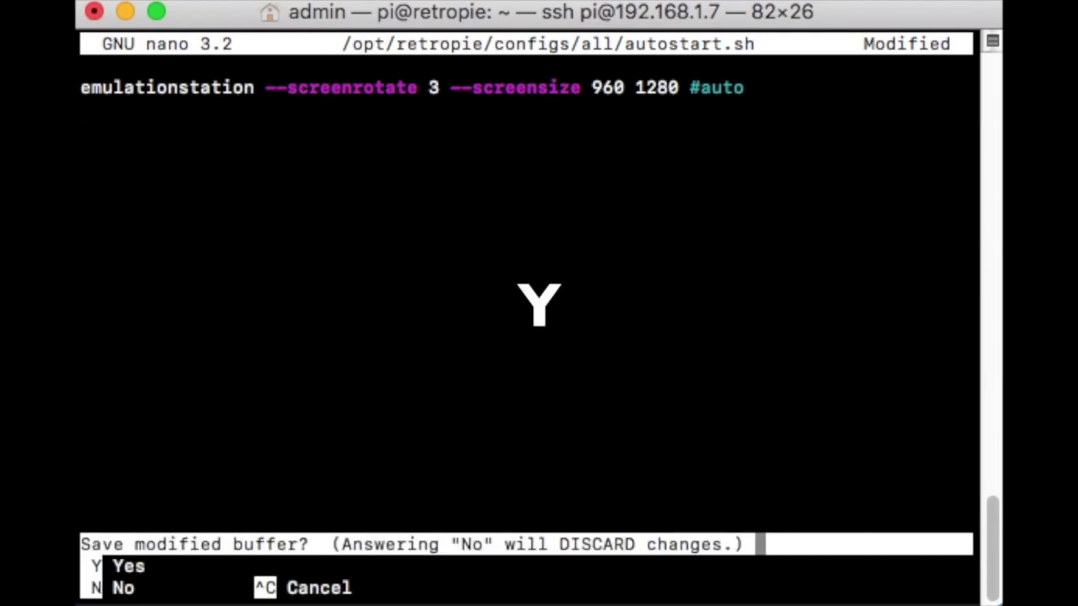
pyautogui.press('y')
pyautogui.press('Return')
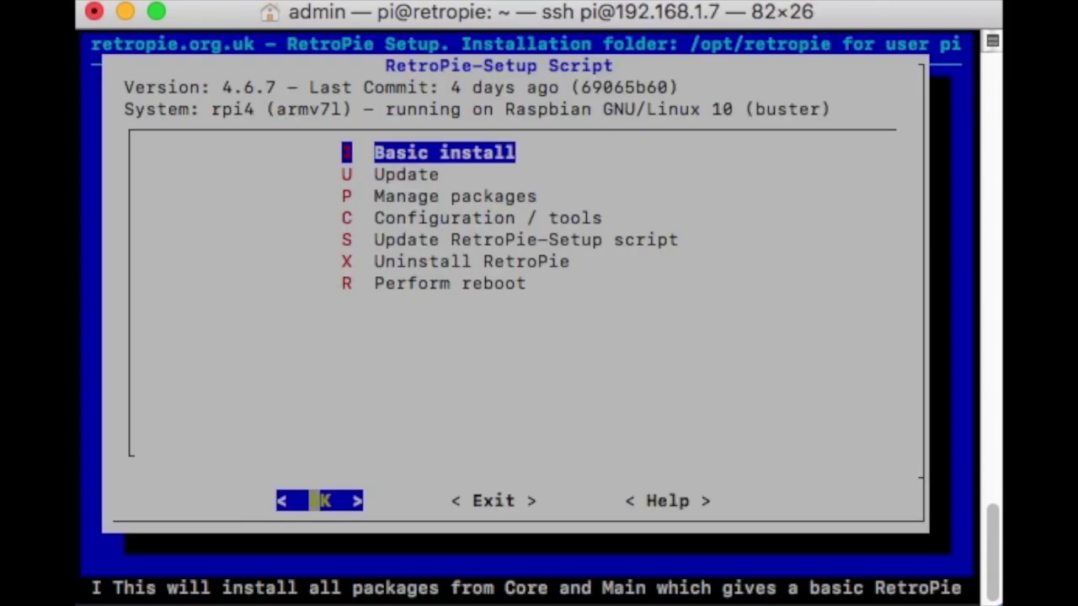
# In RetroPie Setup, go to Configuration / tools > autostart and manually edit autostart.sh.
pyautogui.press('Down')
pyautogui.press('Down')
pyautogui.press('Down')
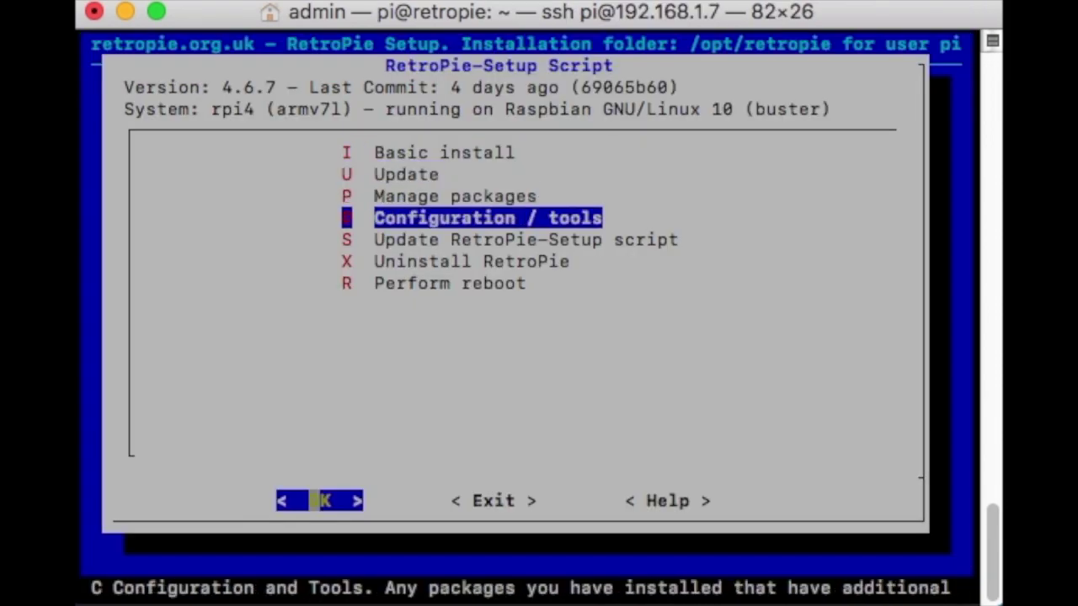
pyautogui.press('Return')
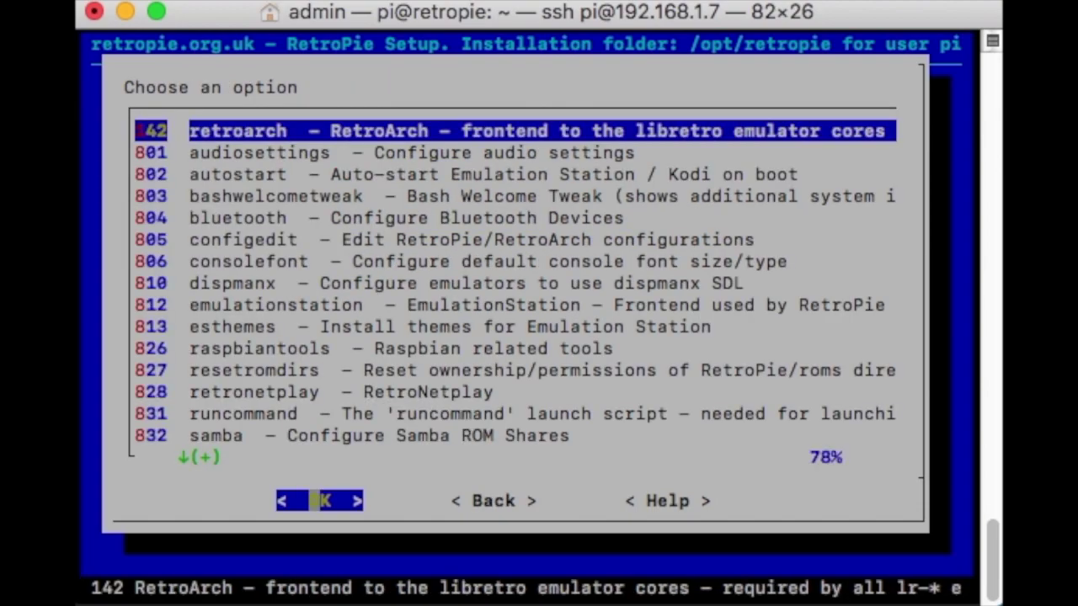
pyautogui.press('Down')
pyautogui.press('Down')
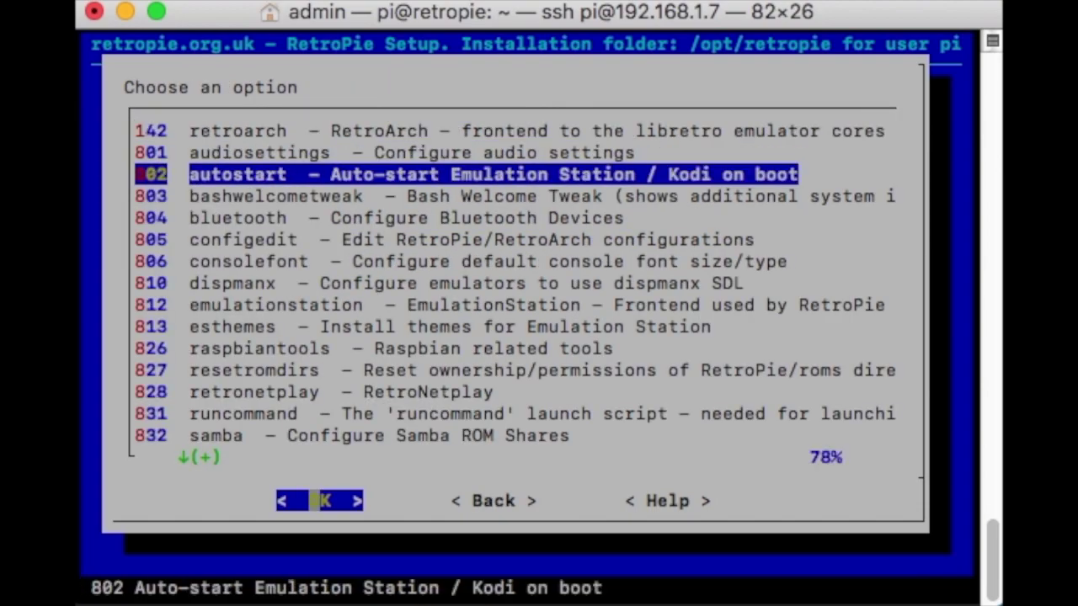
pyautogui.press('Return')
pyautogui.press('Down')
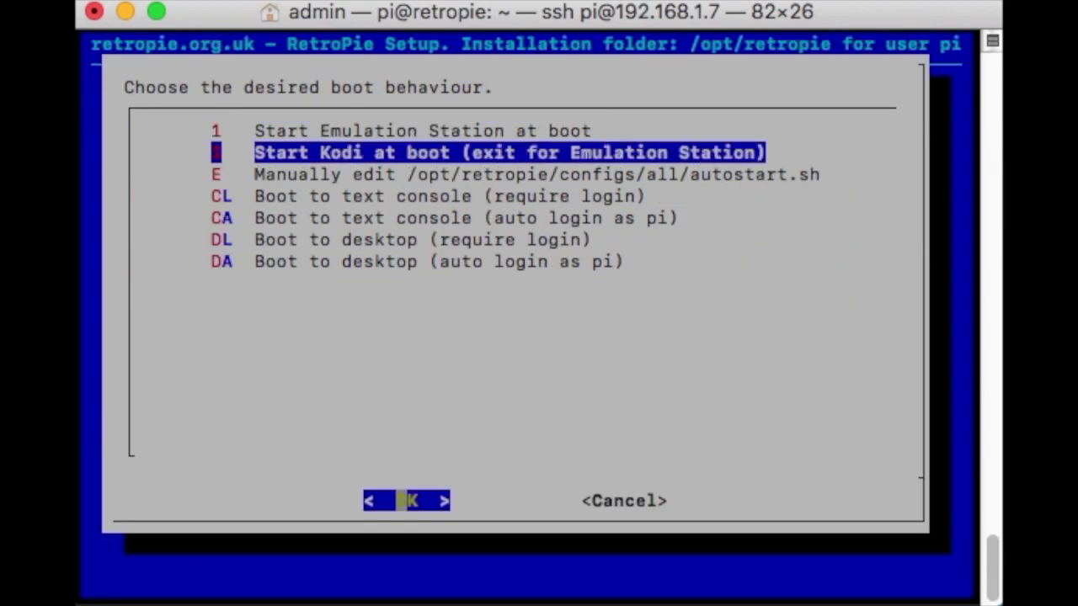
pyautogui.press('Down')
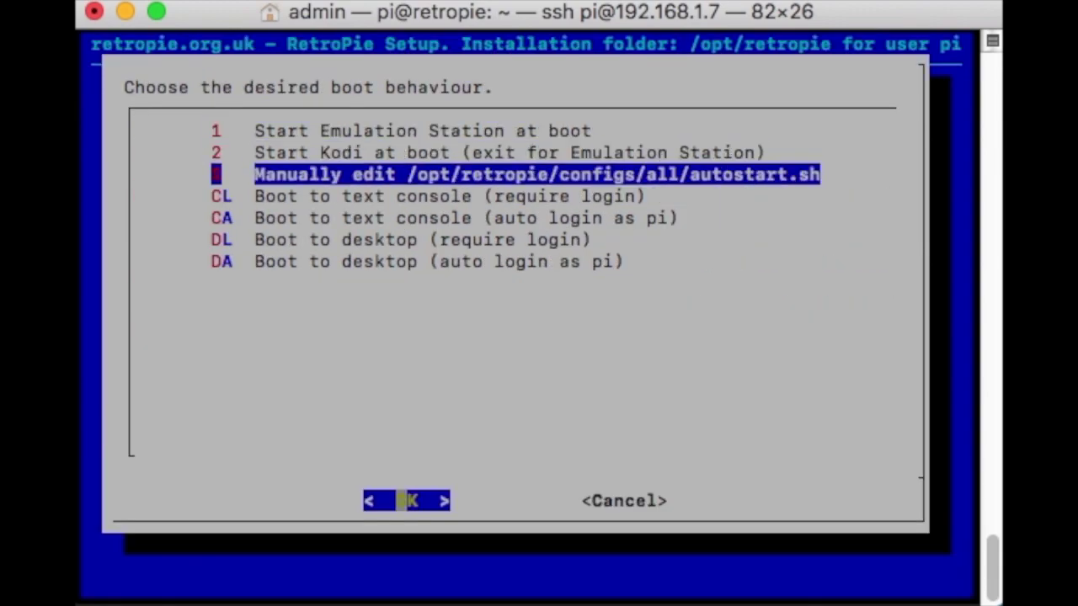
pyautogui.press('Return')
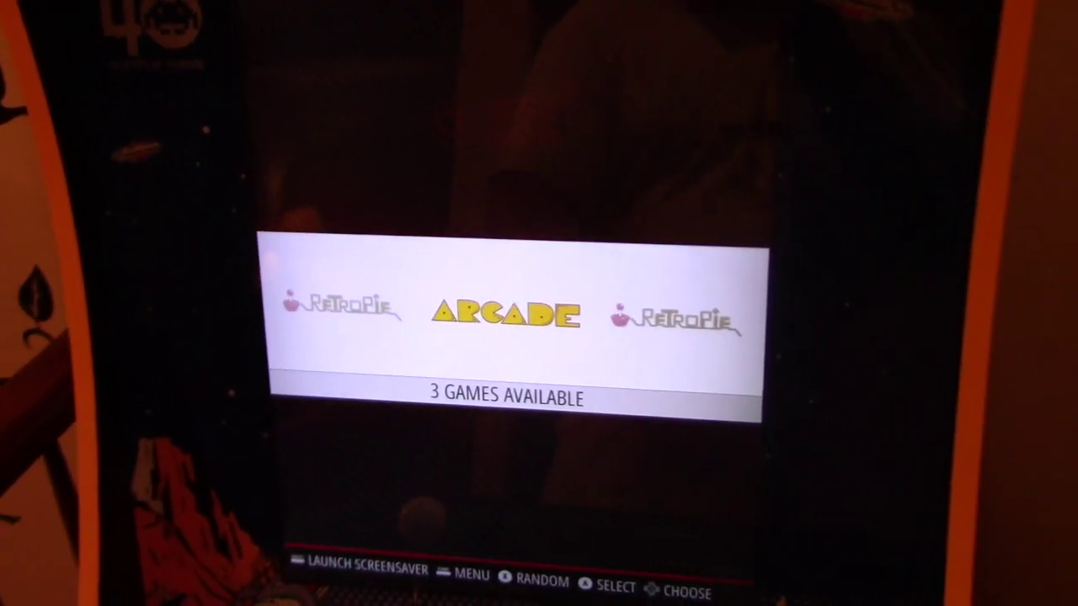
# Browse the EmulationStation system carousel to the next system and back to ARCADE.
pyautogui.press('Right')
pyautogui.press('Right')
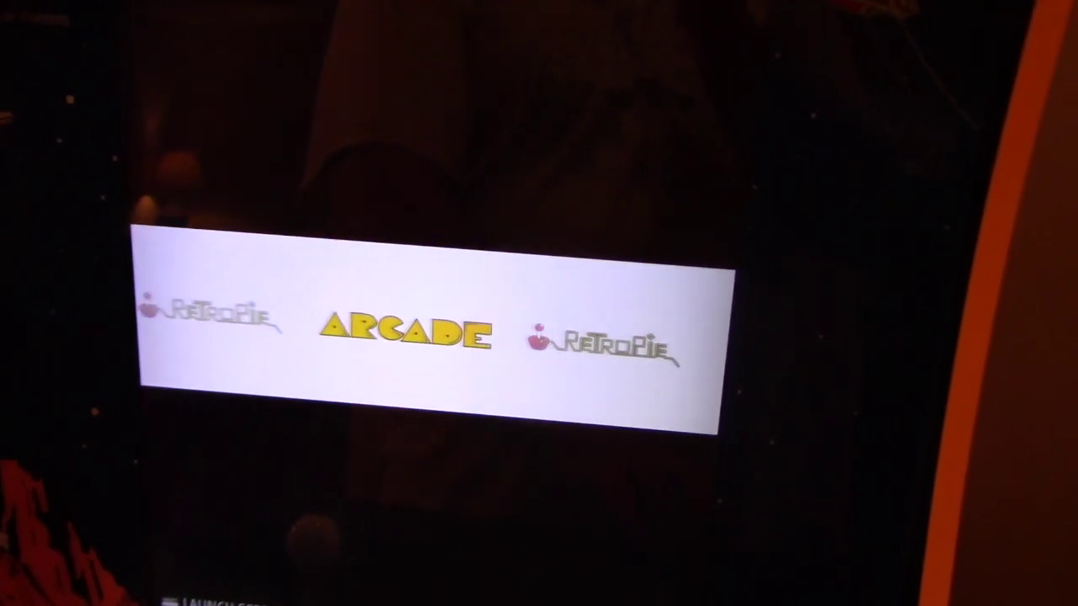
pyautogui.press('Right')
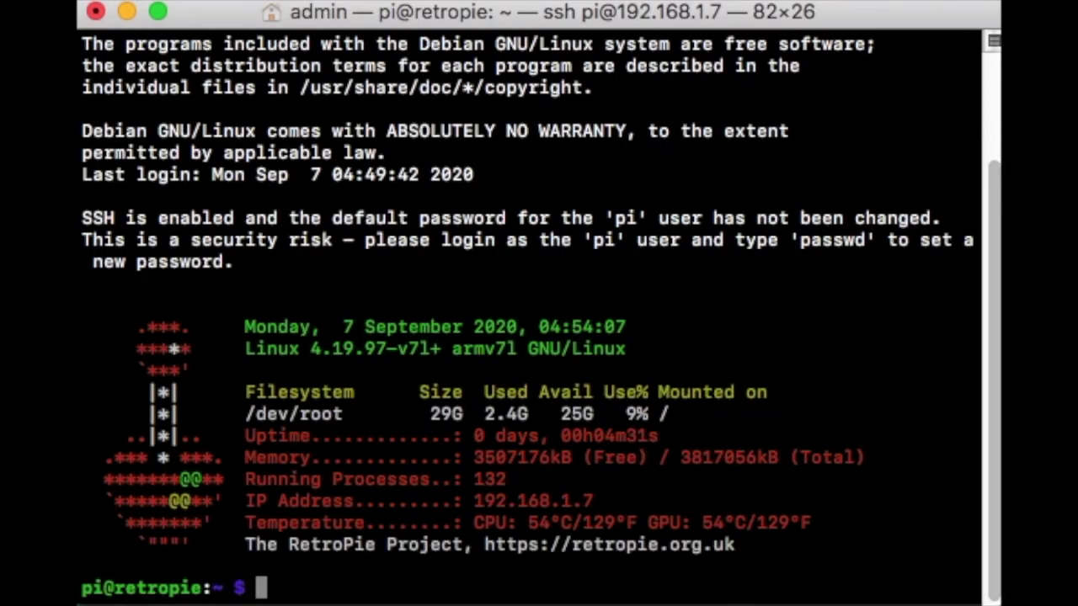
# Append video=HDMI-A-1:1280x960M@60,rotate=90 to /boot/cmdline.txt in nano and save it.
pyautogui.write('sud')
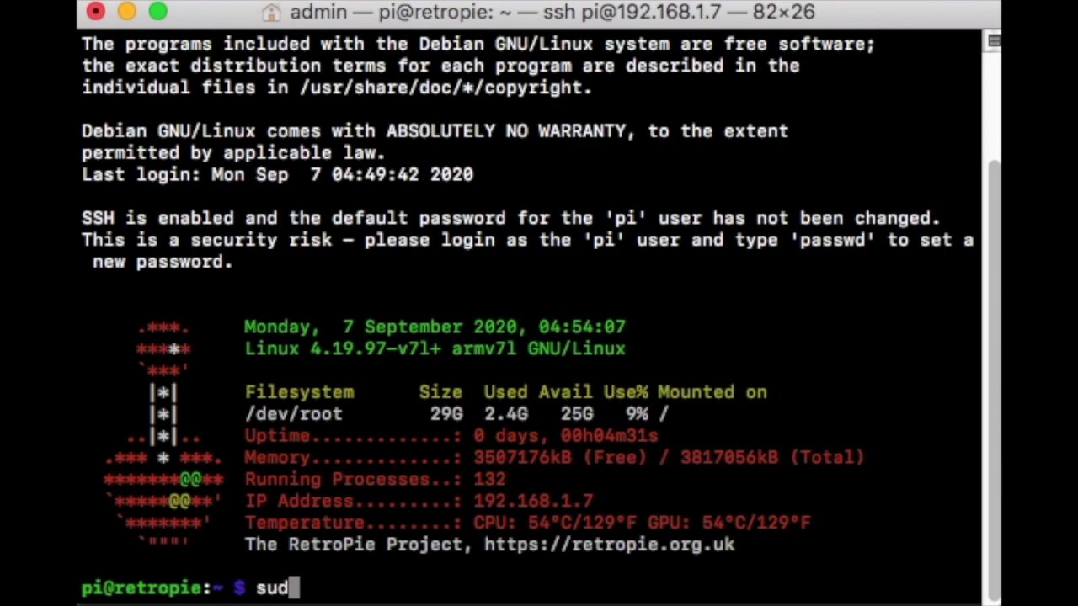
pyautogui.write('o nano ')
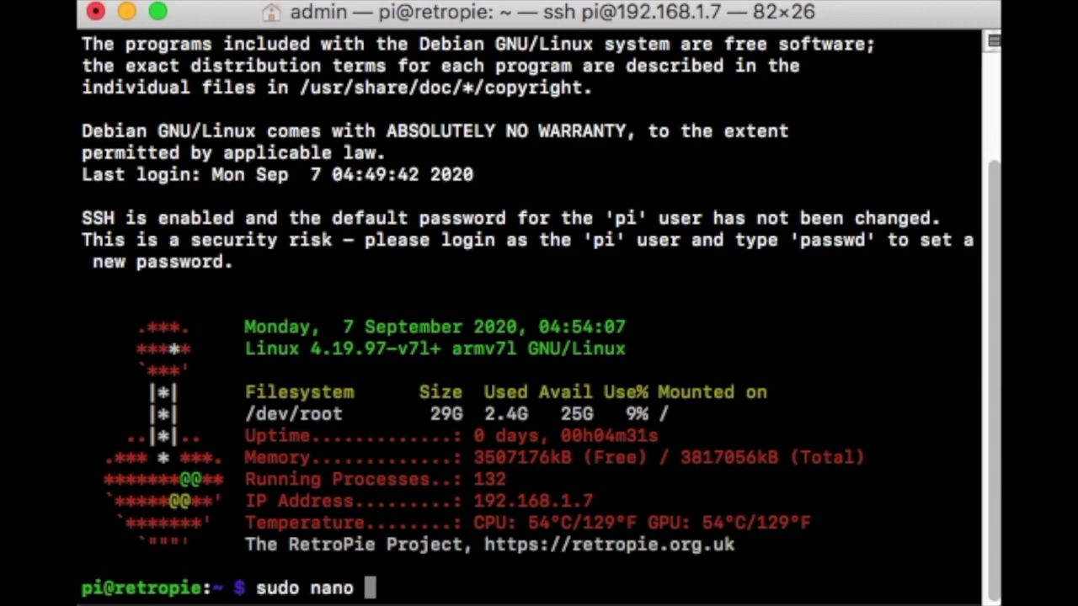
pyautogui.write('/boot/c')
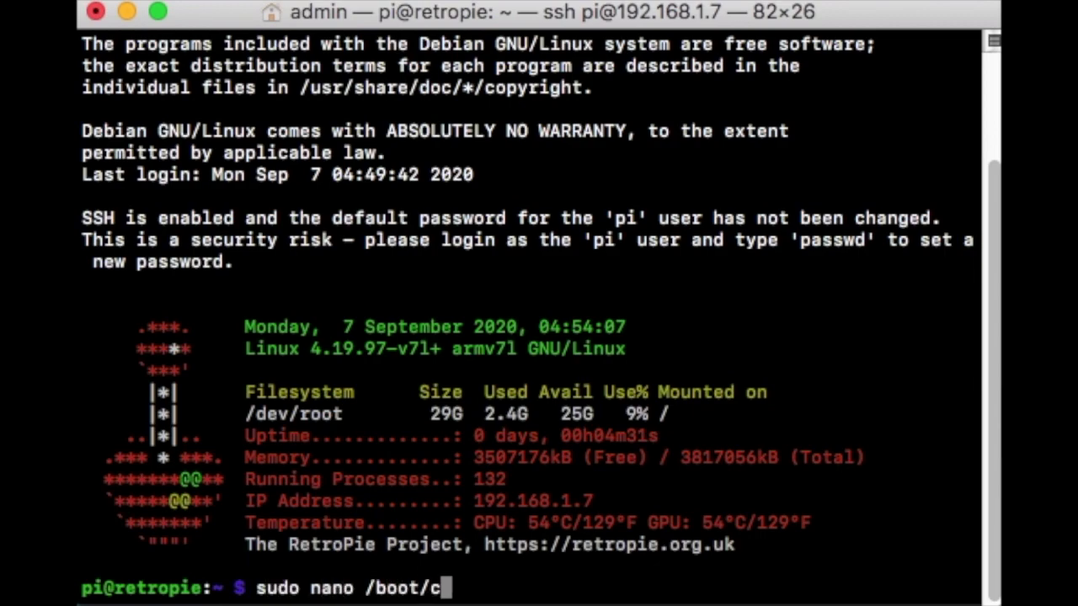
pyautogui.write('mdline.txt')
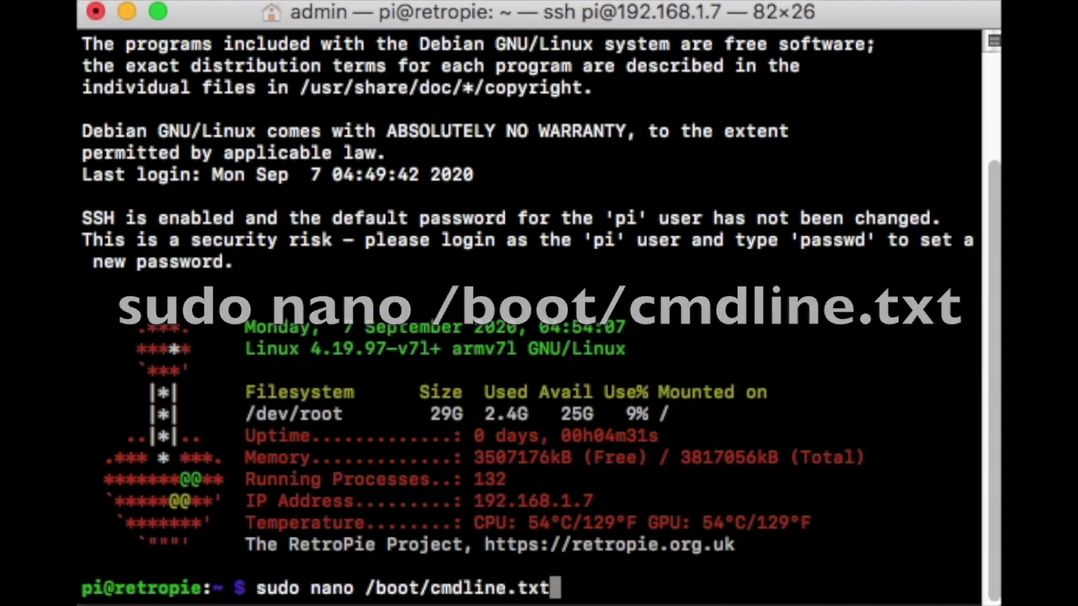
pyautogui.press('Return')
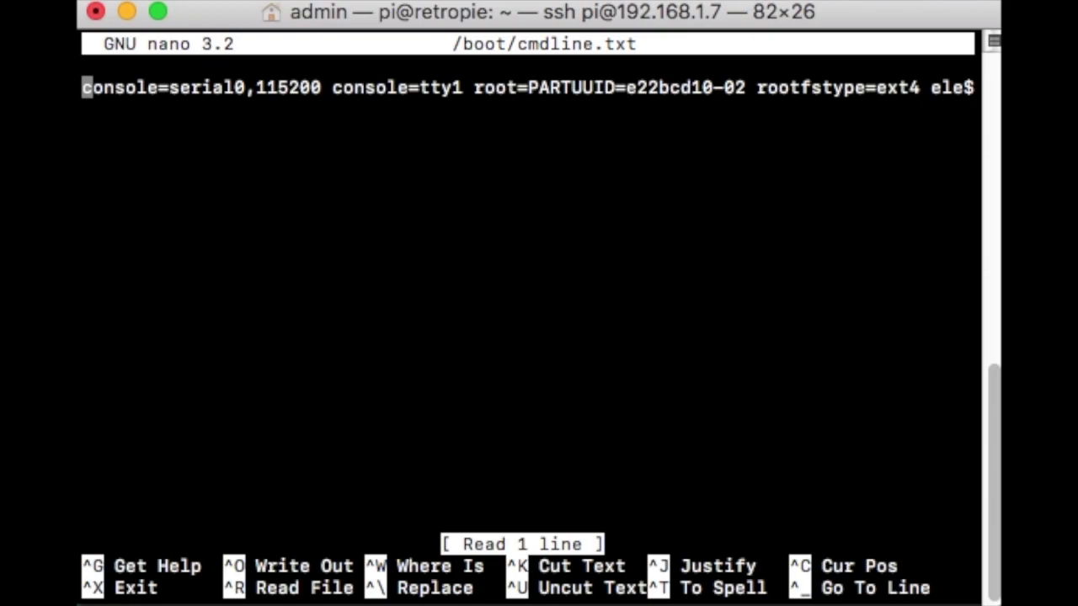
pyautogui.press('Down')
pyautogui.press('Left')
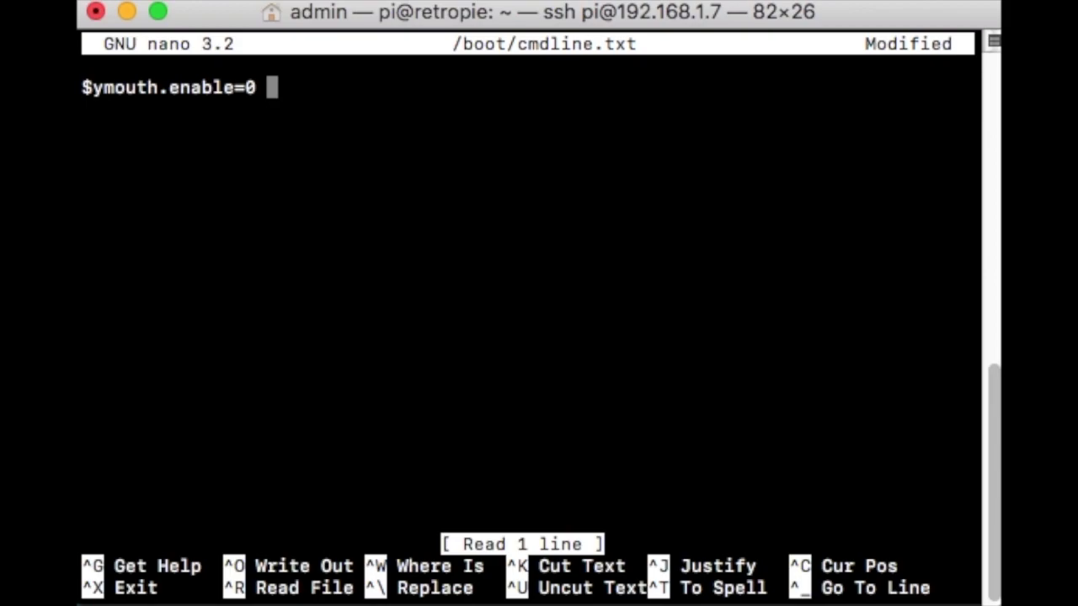
pyautogui.write('vide')
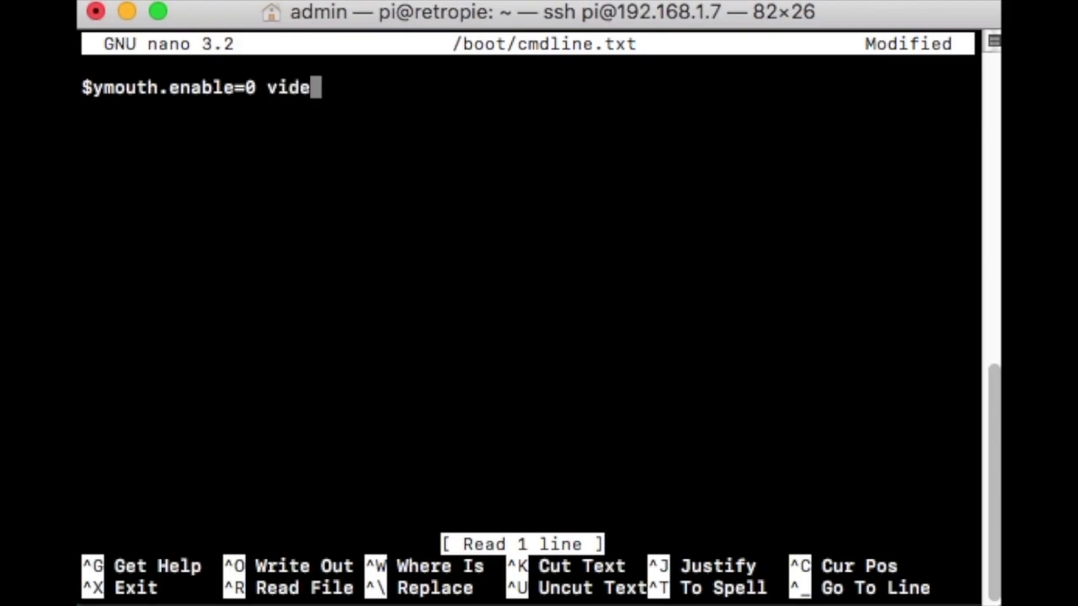
pyautogui.write('o=HDMI-A')
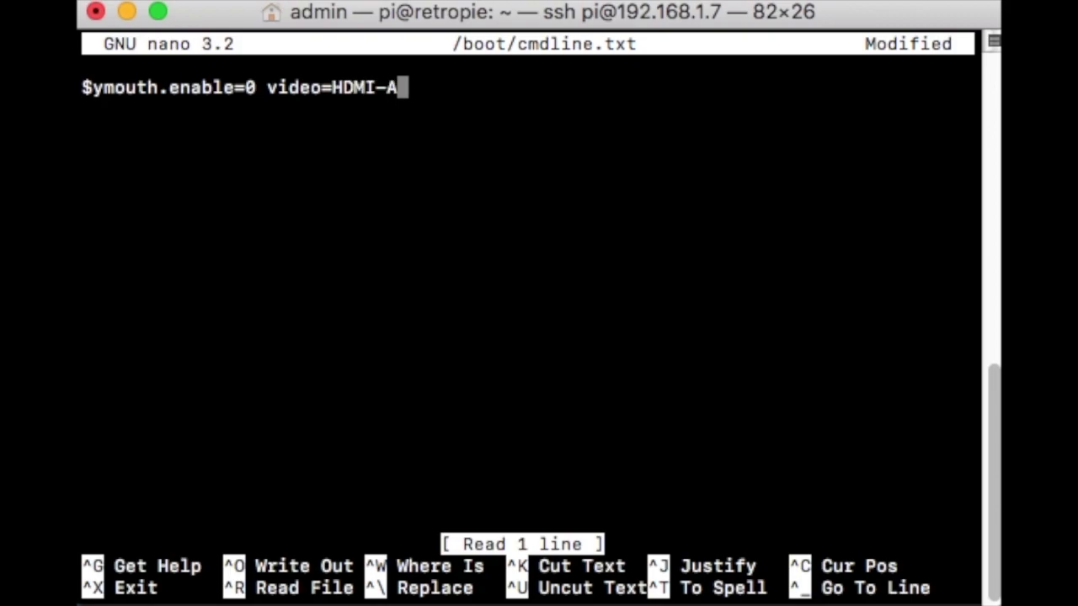
pyautogui.write('-1:')
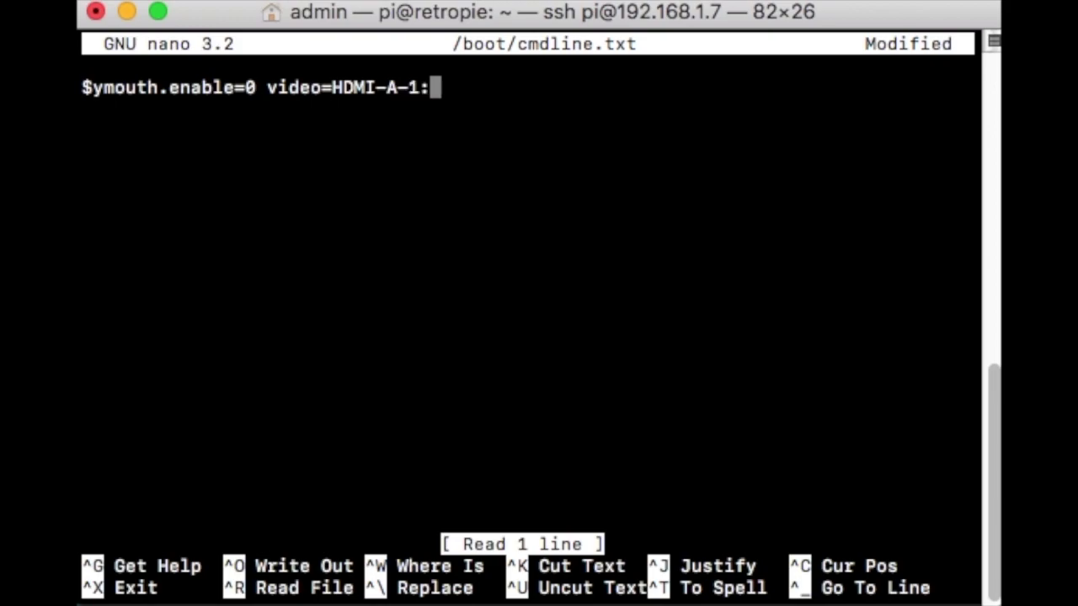
pyautogui.write('1280x')
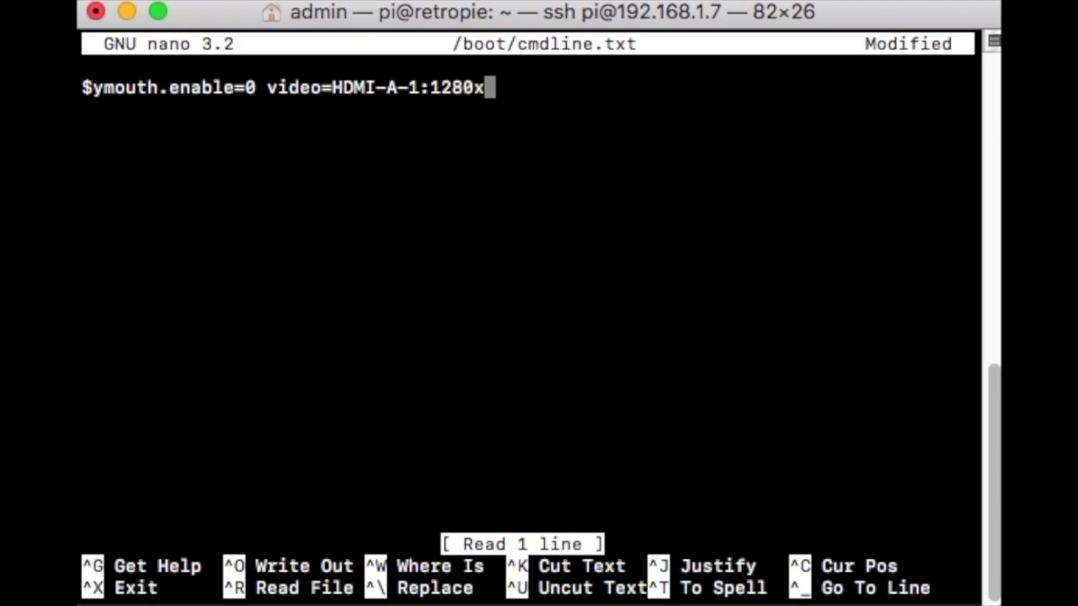
pyautogui.write('960M')
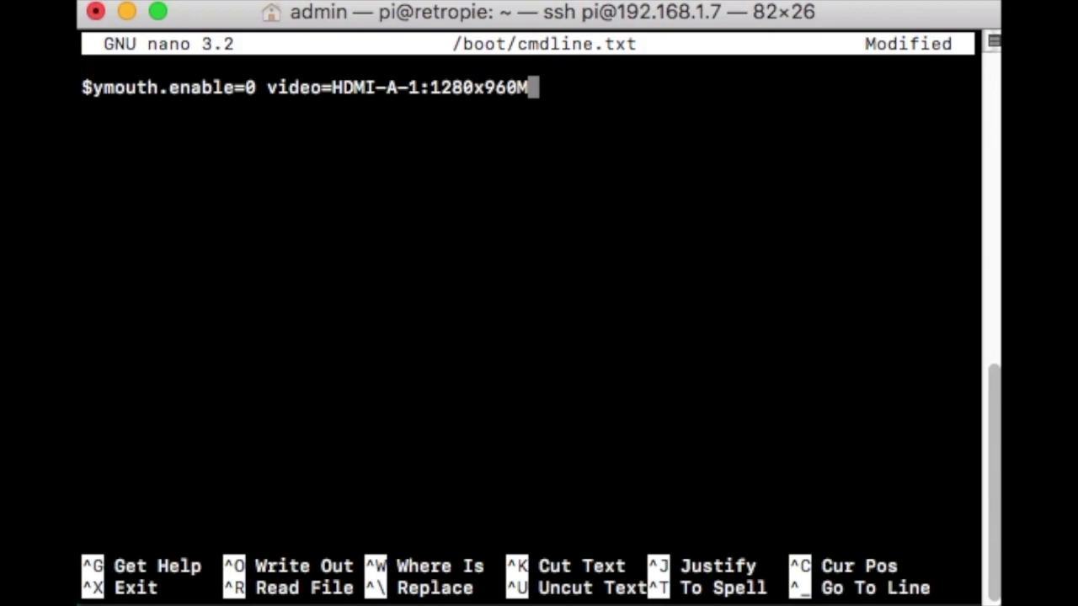
pyautogui.write('@6')
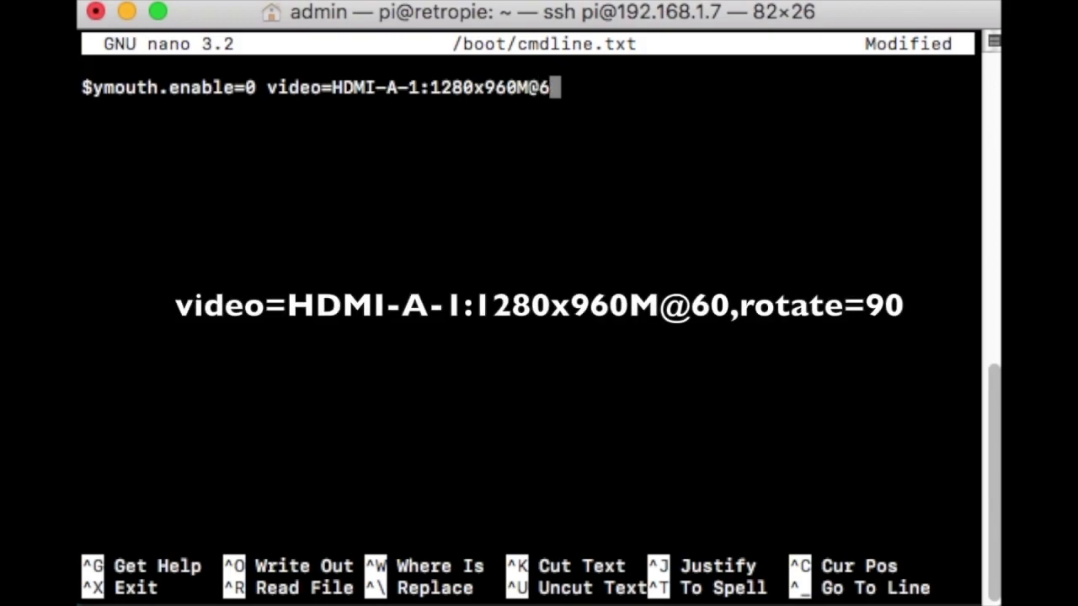
pyautogui.write('0,')
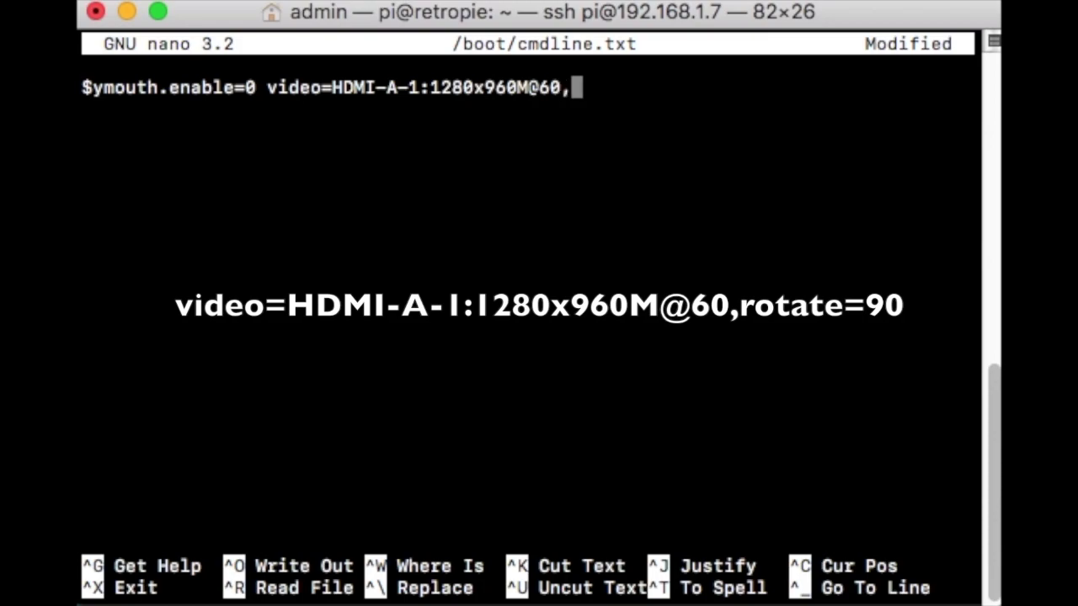
pyautogui.write('rotate')
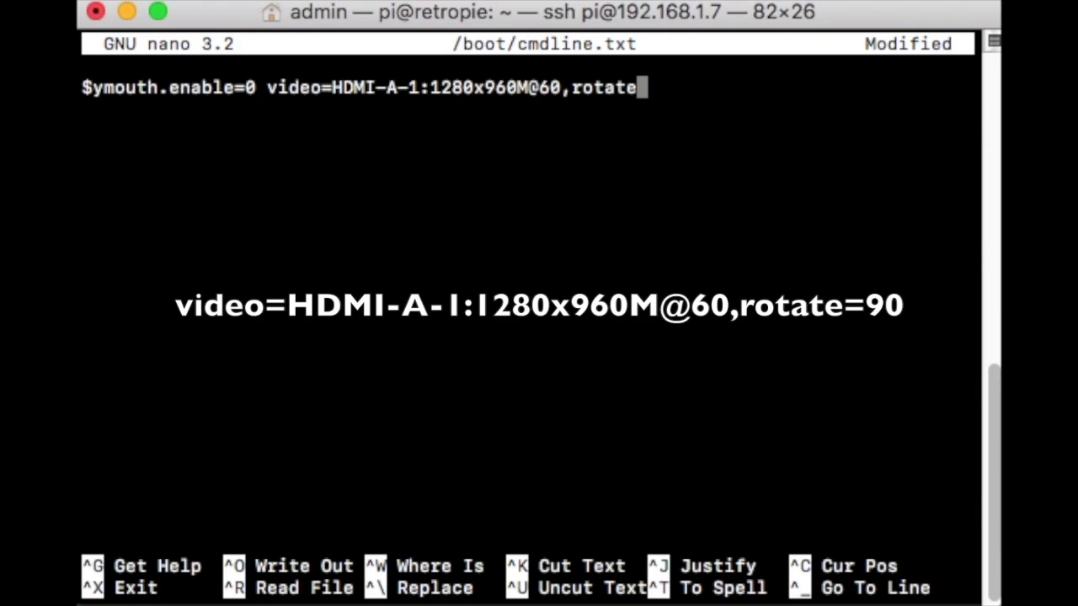
pyautogui.write('=9')
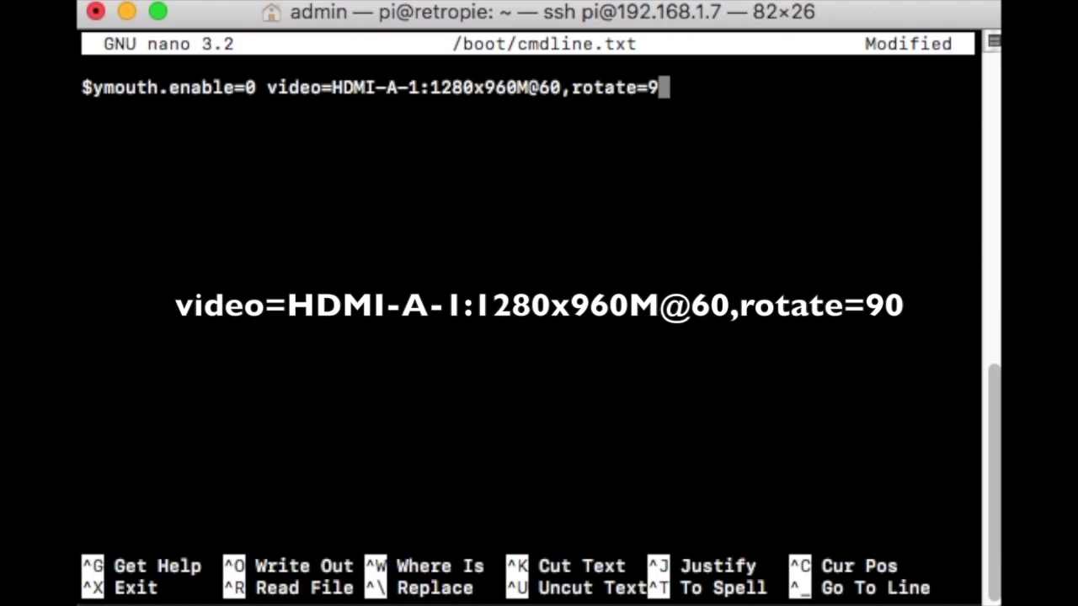
pyautogui.write('0')
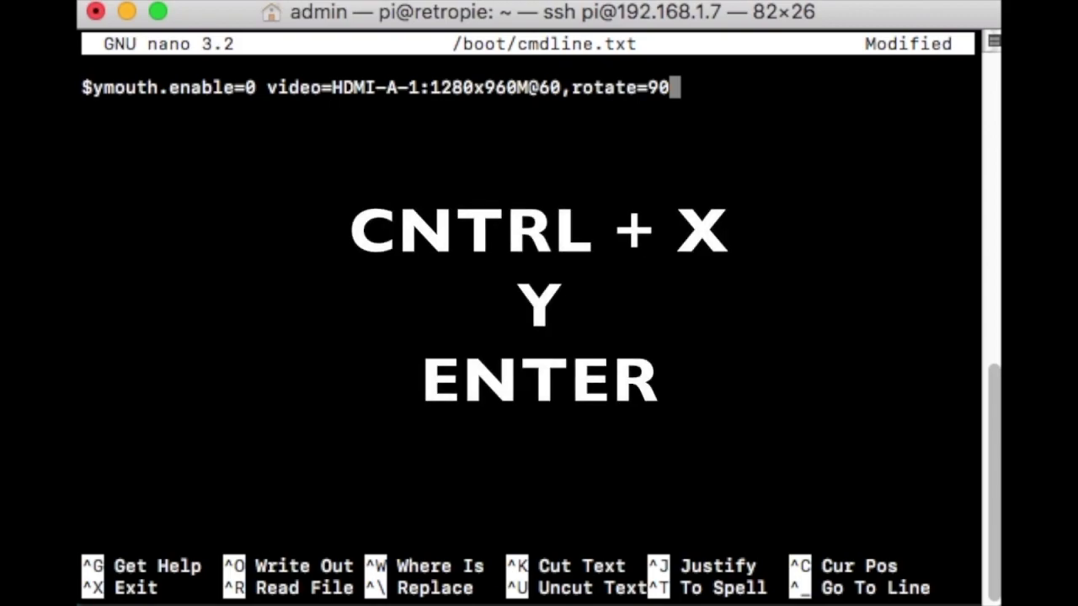
pyautogui.hotkey('ctrl', 'x')
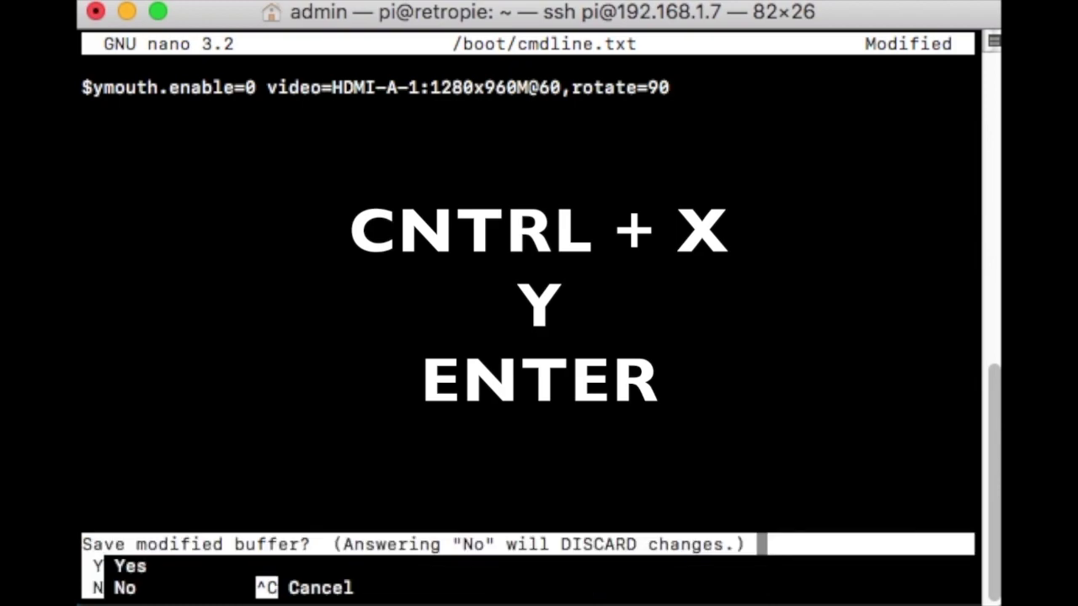
pyautogui.press('y')
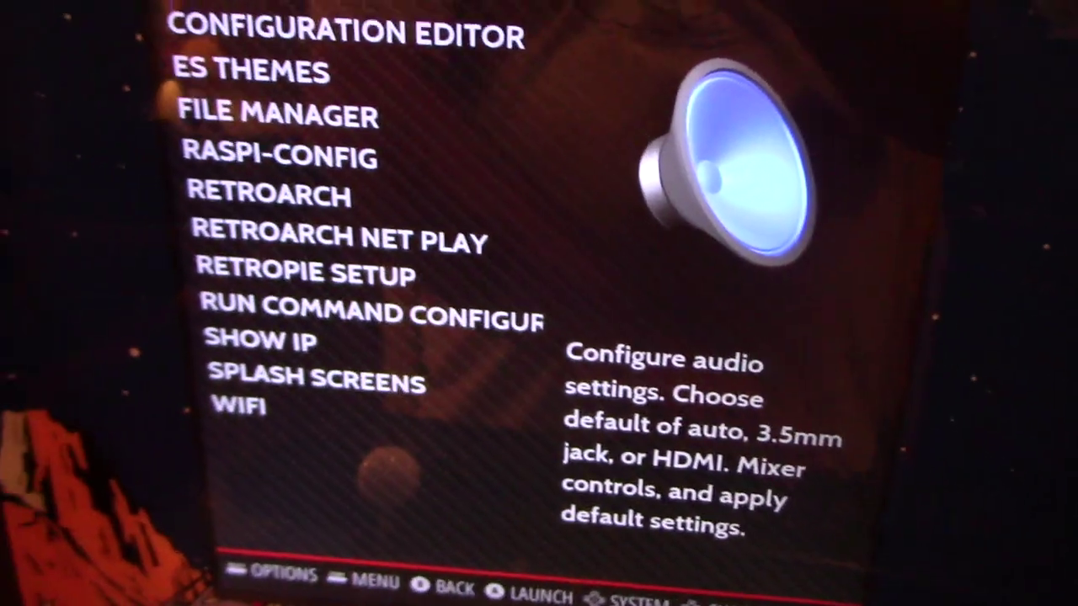
# Launch the SPLASH SCREENS entry, two items down in the RetroPie menu.
pyautogui.press('Down')
pyautogui.press('Down')
pyautogui.press('Down')
pyautogui.press('Down')
pyautogui.press('Down')
pyautogui.press('Down')
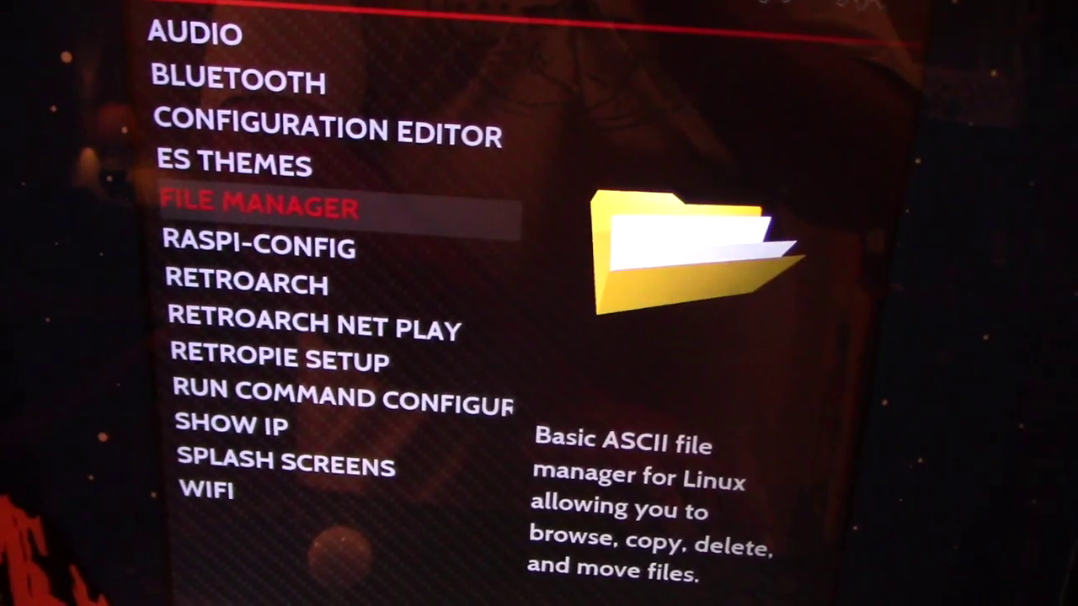
pyautogui.press('Down')
pyautogui.press('Down')
pyautogui.press('Down')
pyautogui.press('Down')
pyautogui.press('Down')
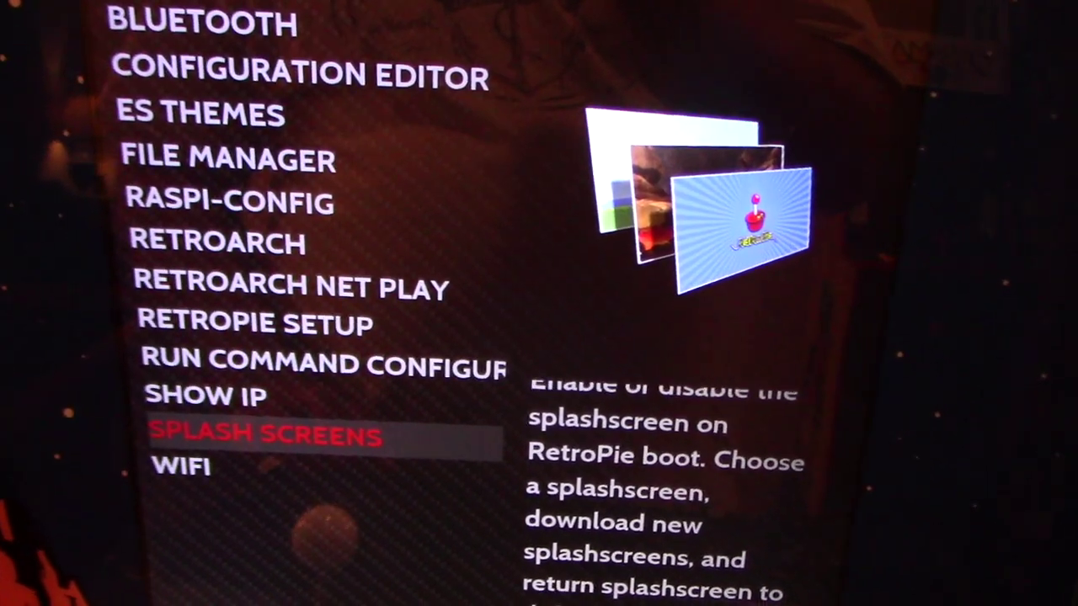
pyautogui.press('Return')
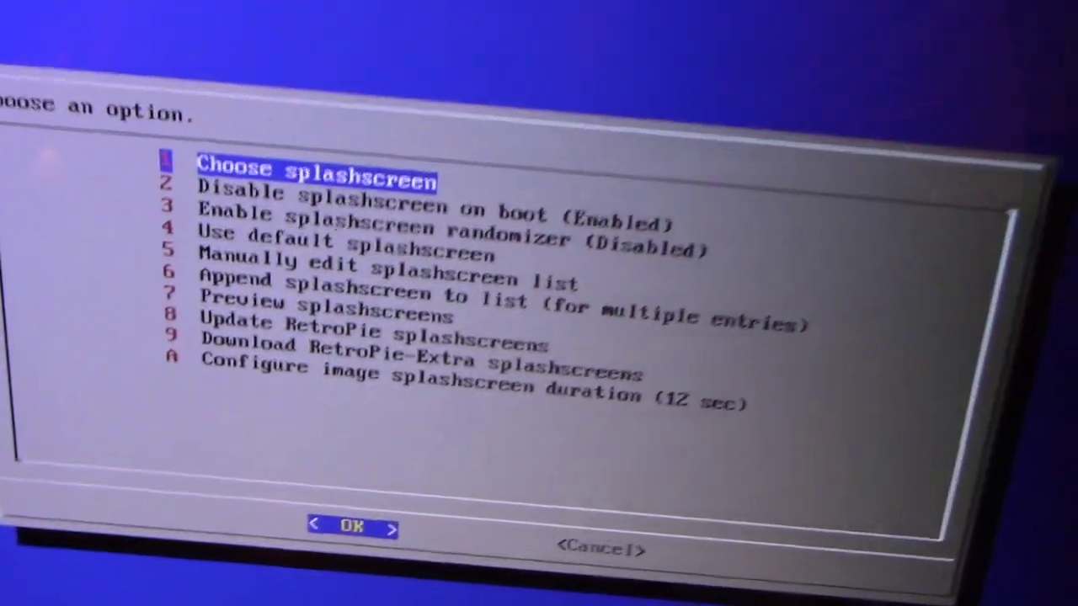
# Choose A1USplashVertical.mp4 from the Own/Extra splashscreens as the boot splash.
pyautogui.press('Return')
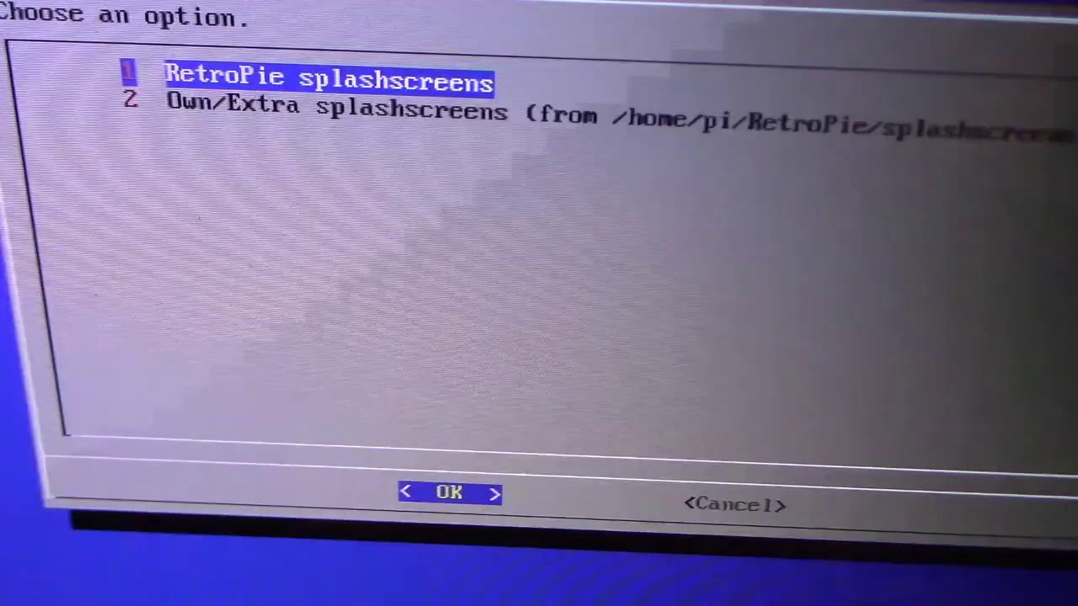
pyautogui.press('Down')
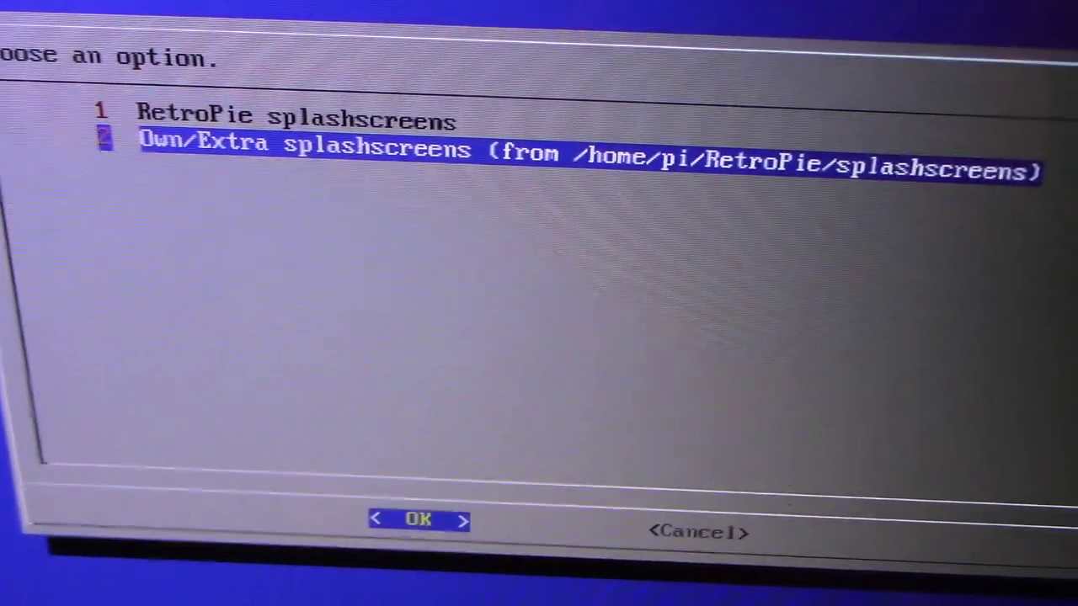
pyautogui.press('Return')
pyautogui.press('Down')
pyautogui.press('Up')
pyautogui.press('Down')
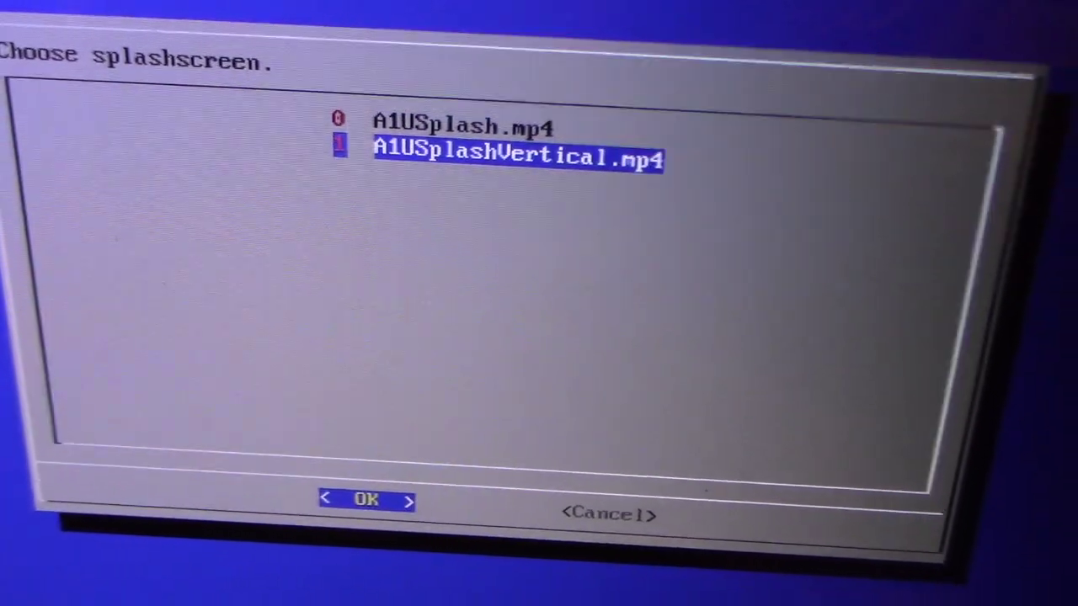
pyautogui.press('Return')
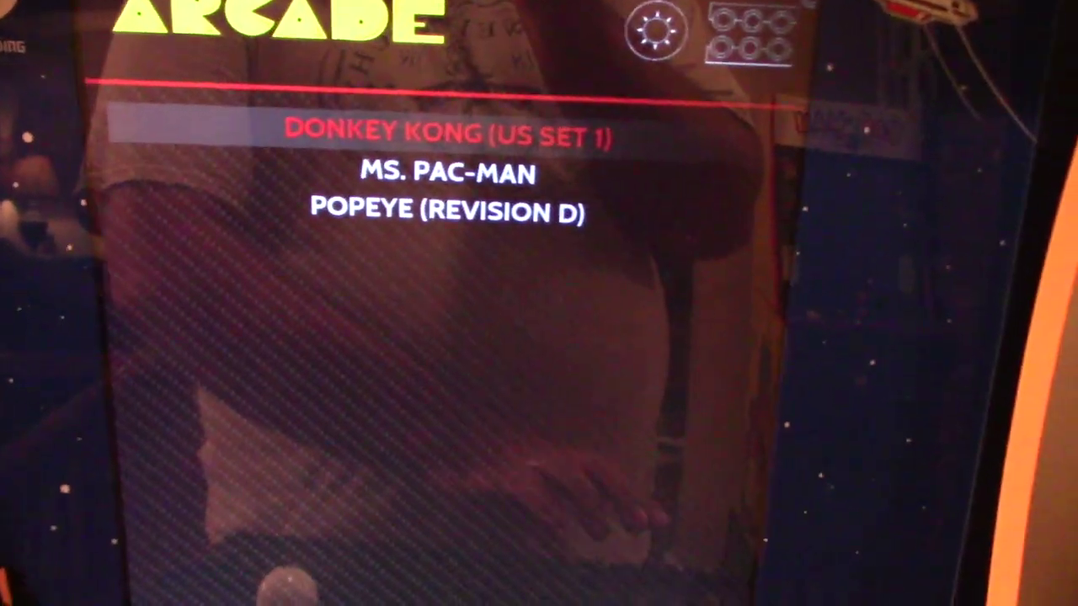
# Launch the highlighted Donkey Kong (US Set 1) from the Arcade list.
pyautogui.press('Return')
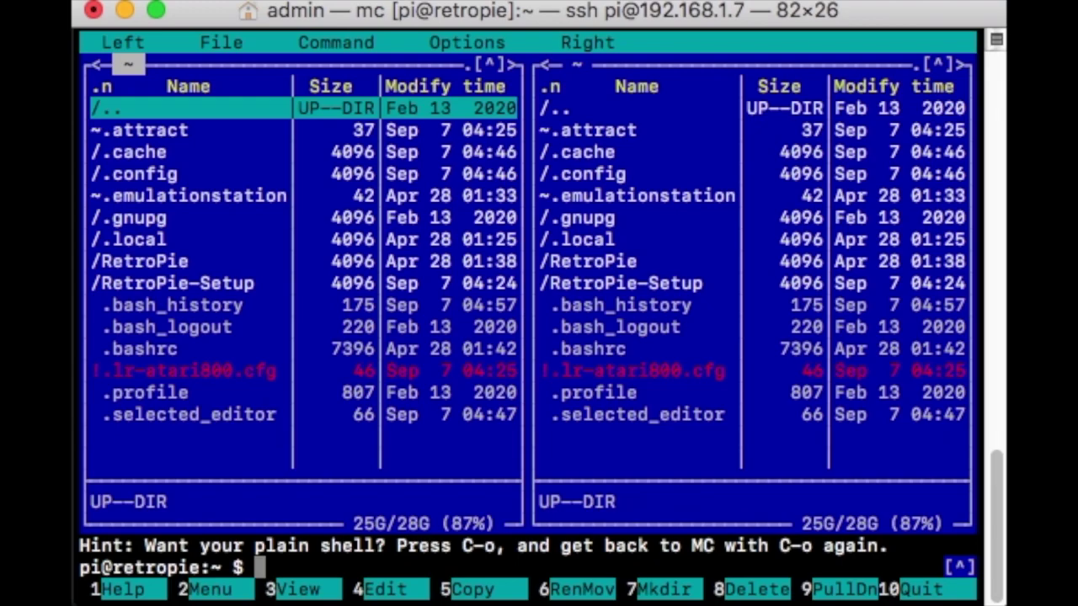
# Navigate Midnight Commander from the home folder to /opt/retropie/configs/arcade.
pyautogui.press('Return')
pyautogui.press('Up')
pyautogui.press('Return')
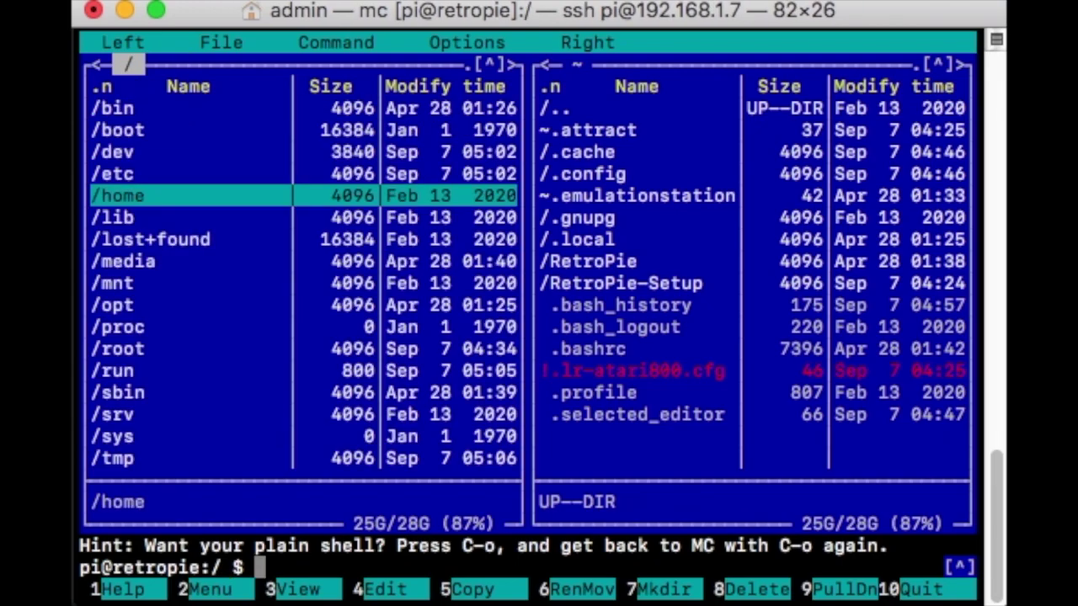
pyautogui.press('Down')
pyautogui.press('Down')
pyautogui.press('Down')
pyautogui.press('Down')
pyautogui.press('Down')
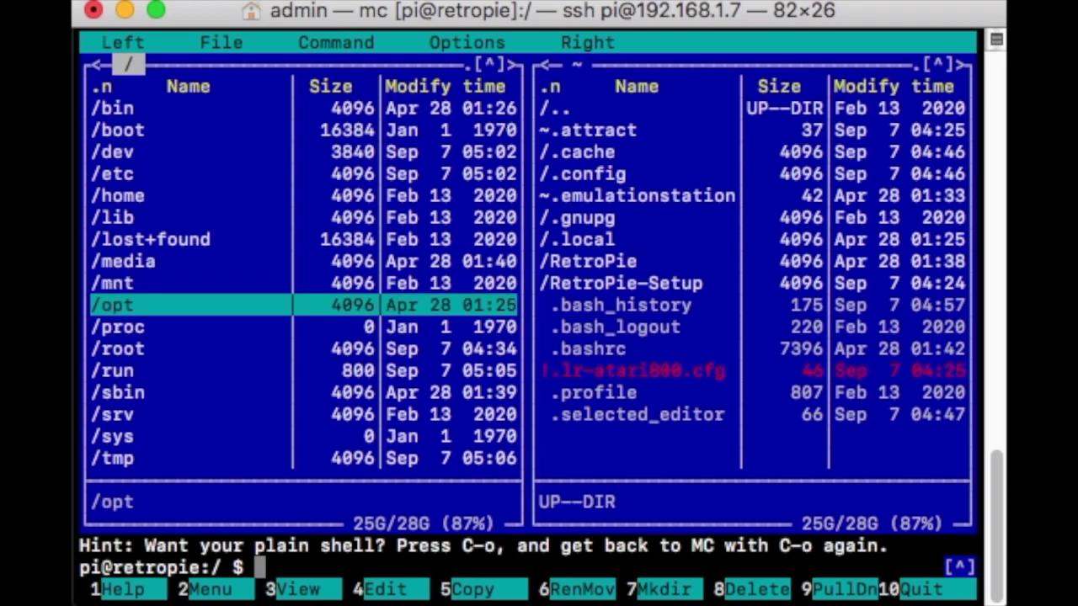
pyautogui.press('Return')
pyautogui.press('Down')
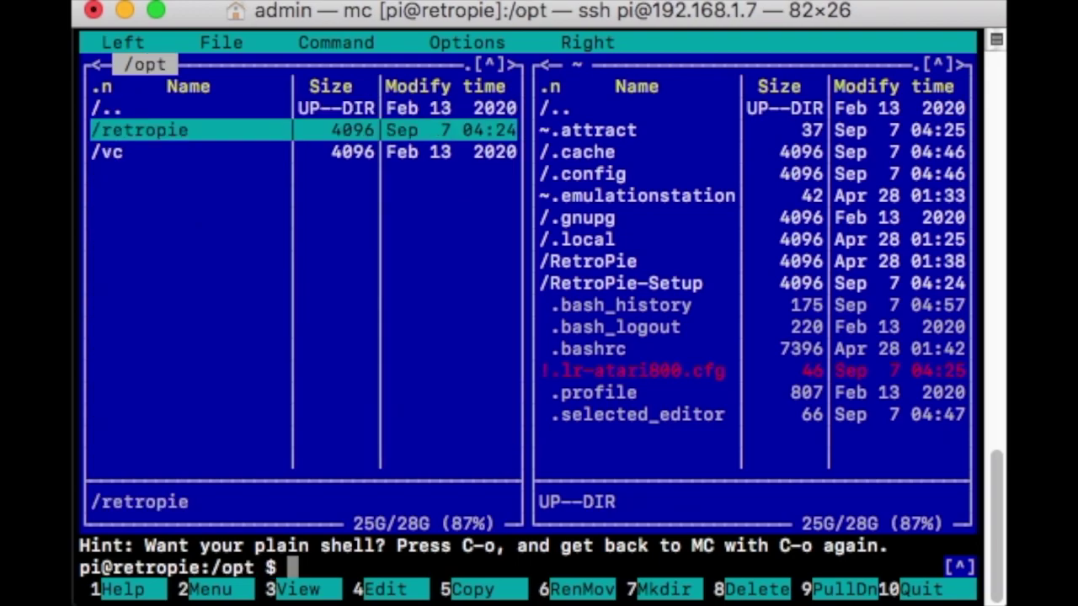
pyautogui.press('Return')
pyautogui.press('Down')
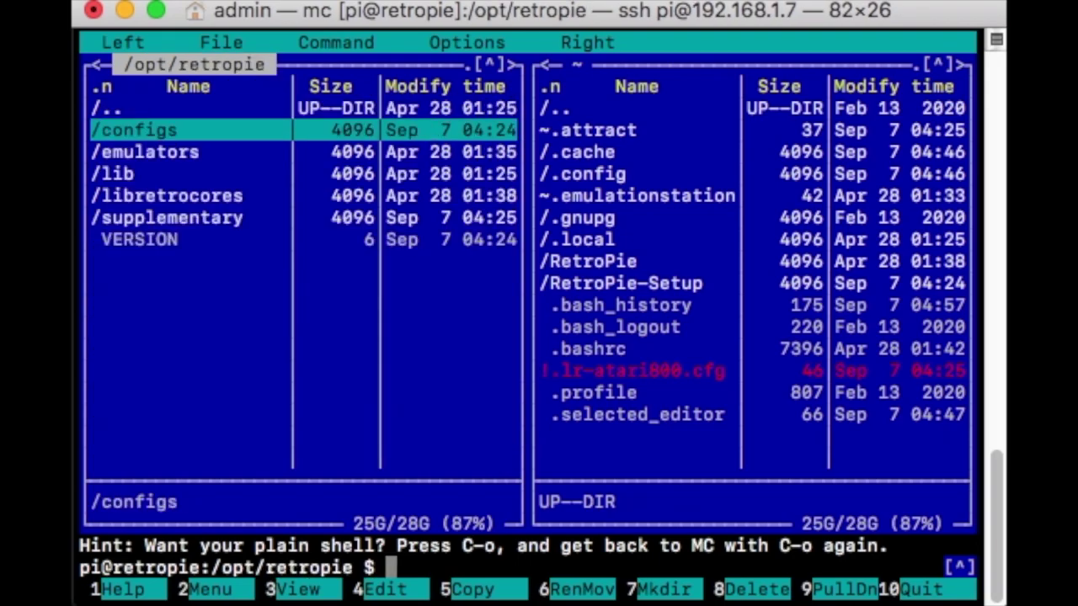
pyautogui.press('Return')
pyautogui.press('Down')
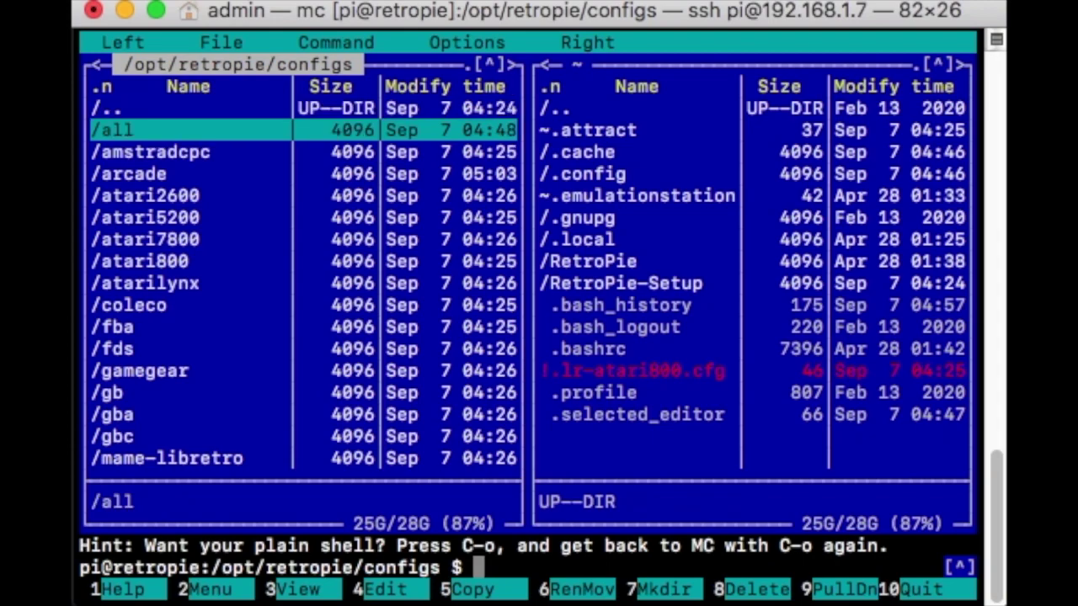
pyautogui.press('Down')
pyautogui.press('Down')
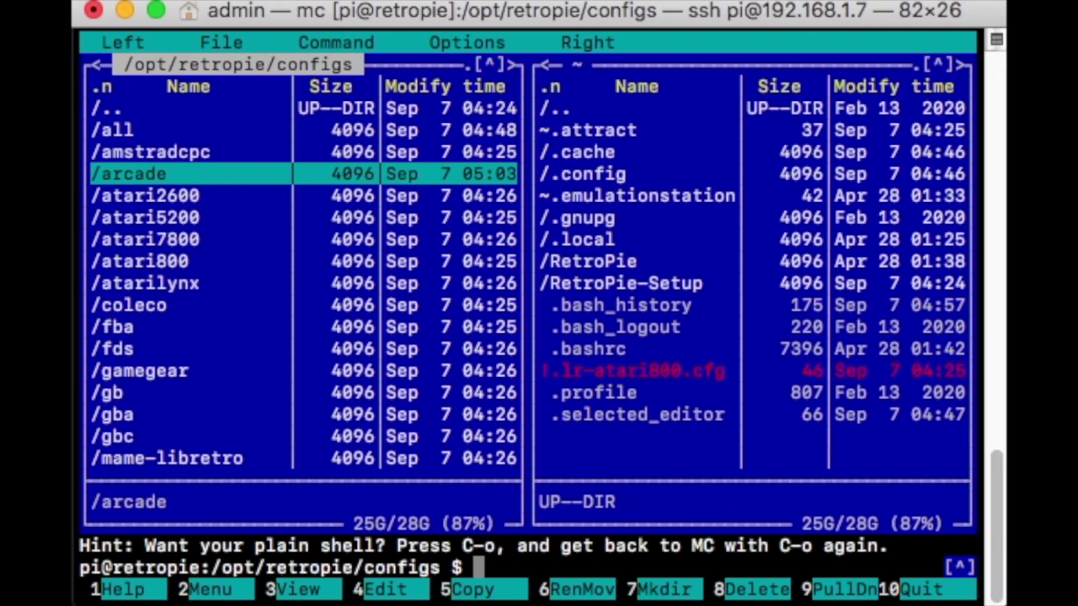
pyautogui.press('Return')
# Open the arcade folder's retroarch.cfg in the editor.
pyautogui.press('Down')
pyautogui.press('Down')
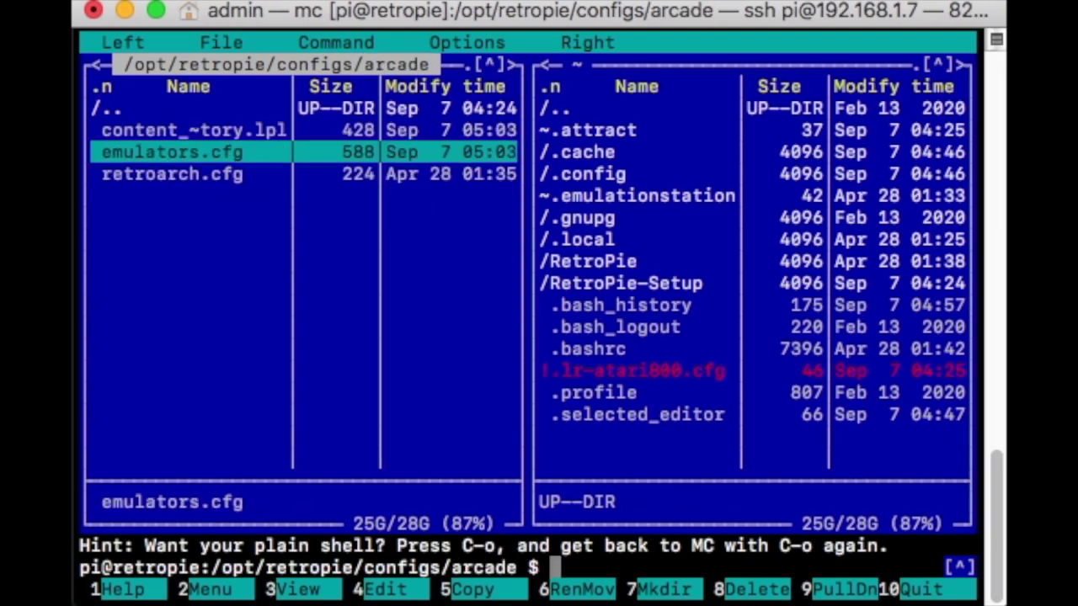
pyautogui.press('Down')
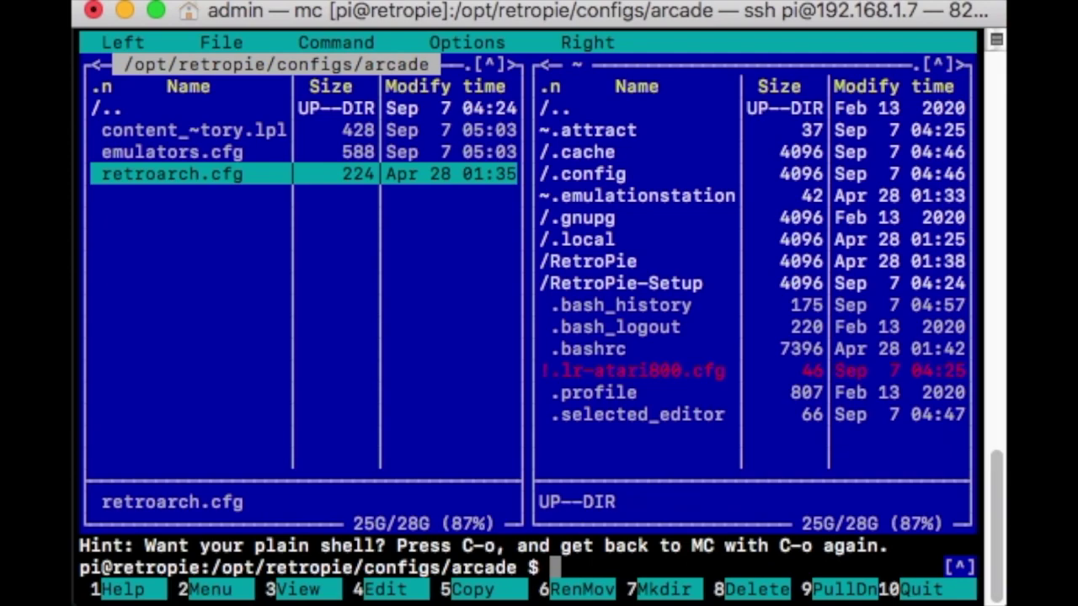
pyautogui.press('F4')
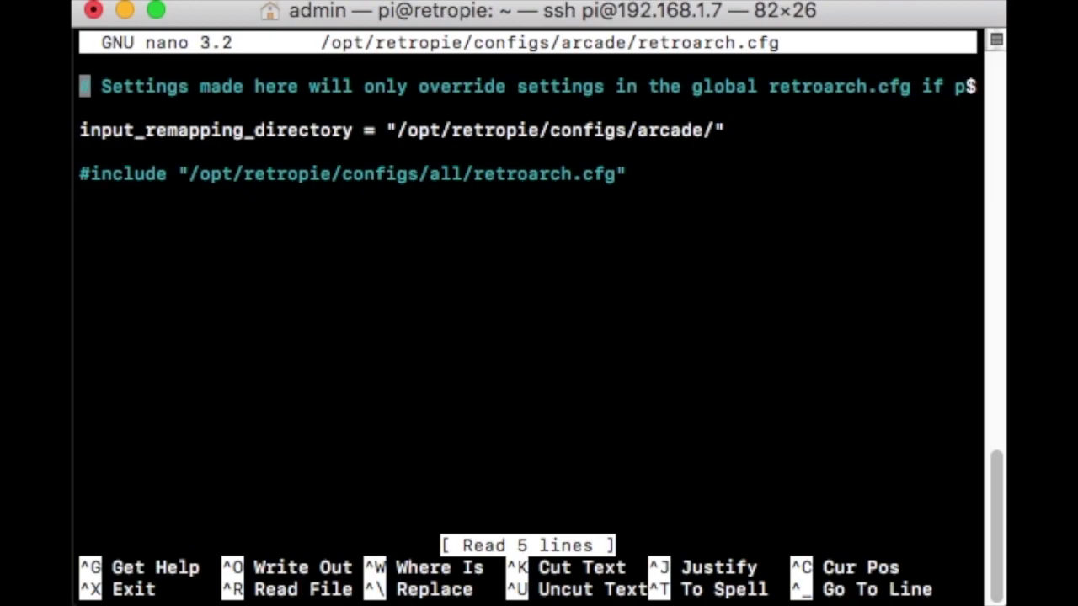
# Add video_allow_rotate = "true" and video_rotation = "1" above #include, then save the file.
pyautogui.press('Down')
pyautogui.press('Down')
pyautogui.press('Down')
pyautogui.press('Down')
pyautogui.press('Down')
pyautogui.press('Up')
pyautogui.press('Up')
pyautogui.press('Return')
pyautogui.press('Return')
pyautogui.press('Up')
pyautogui.write('video')
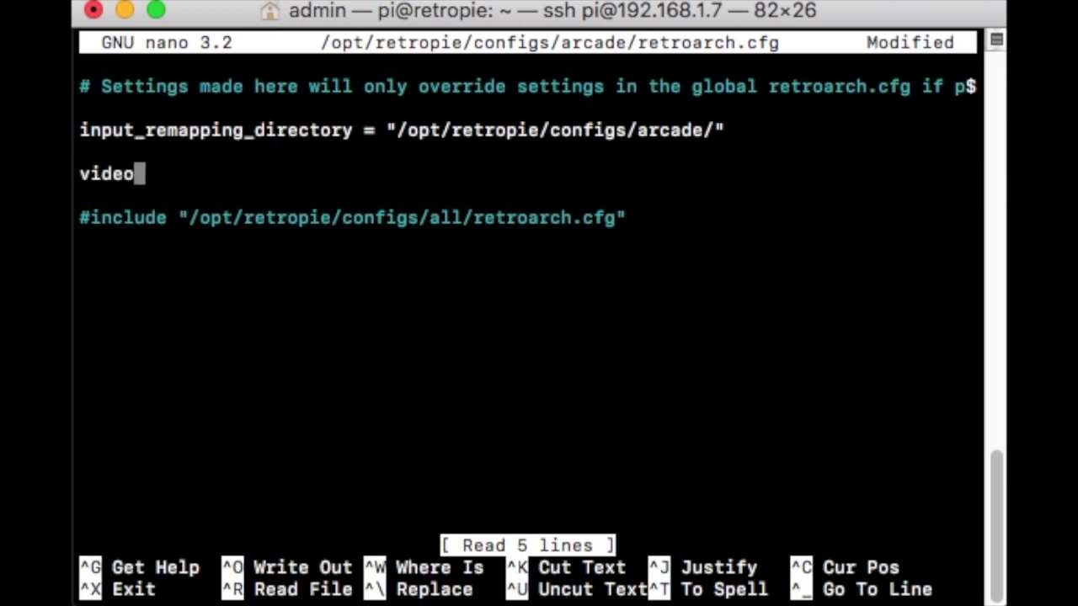
pyautogui.write('_allo')
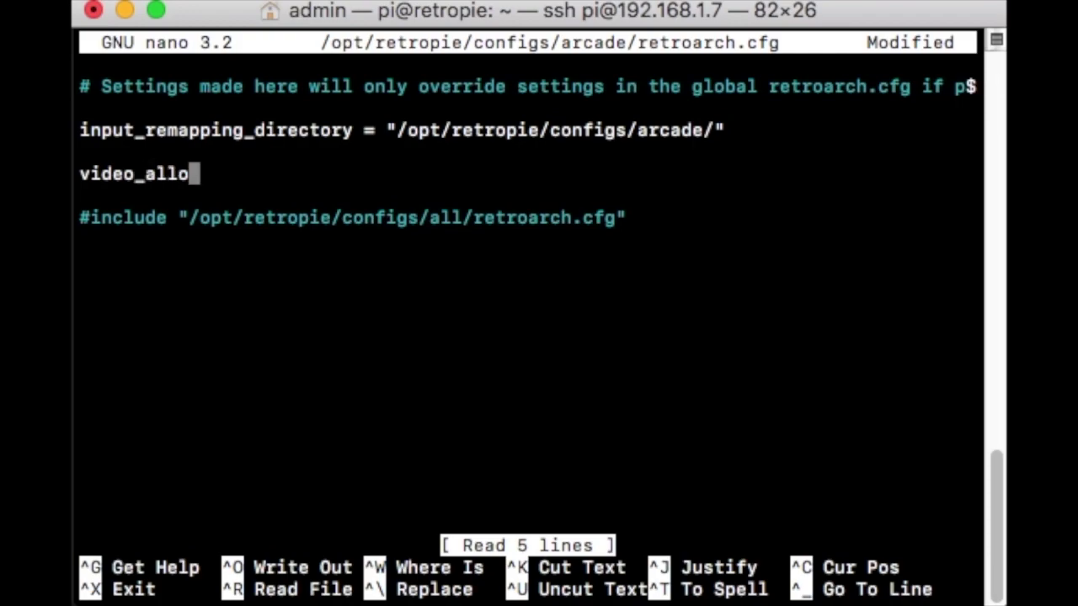
pyautogui.write('w_rotat')
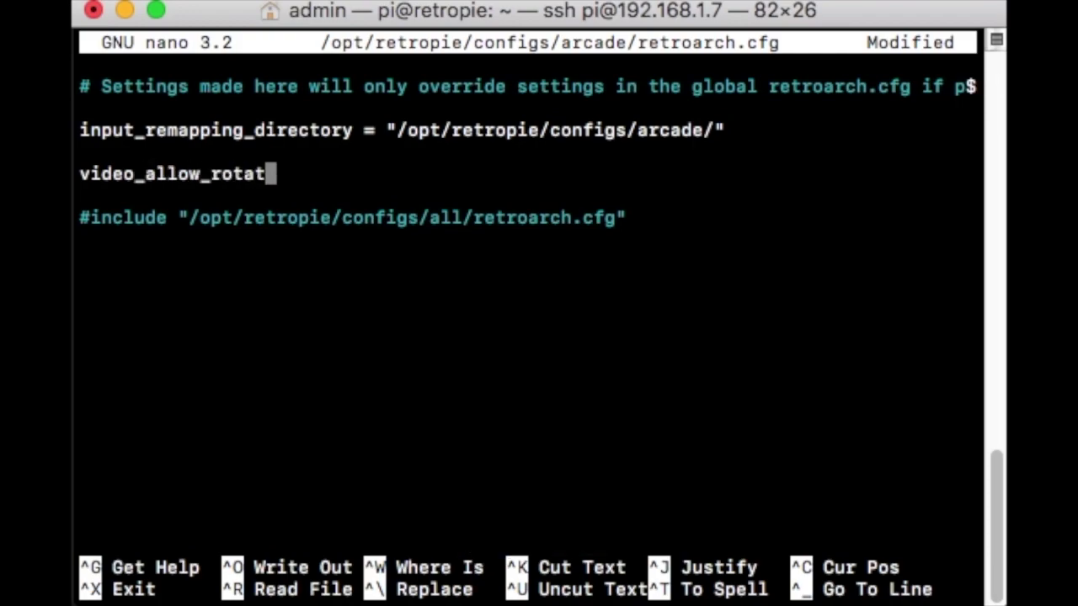
pyautogui.write('e =')
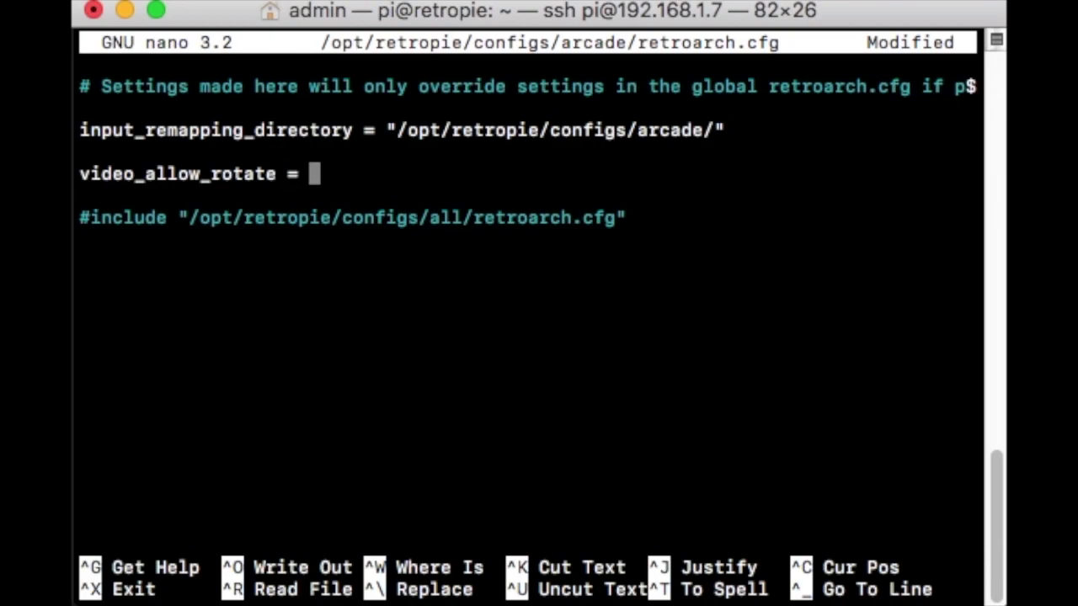
pyautogui.write(' "true')
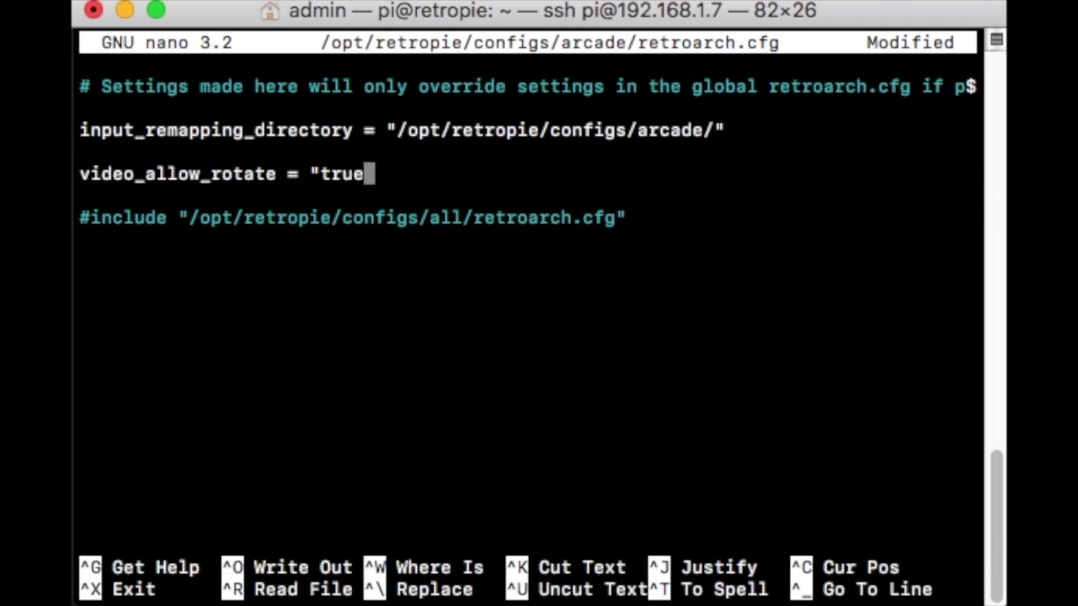
pyautogui.write('"')
pyautogui.press('Return')
pyautogui.press('Return')
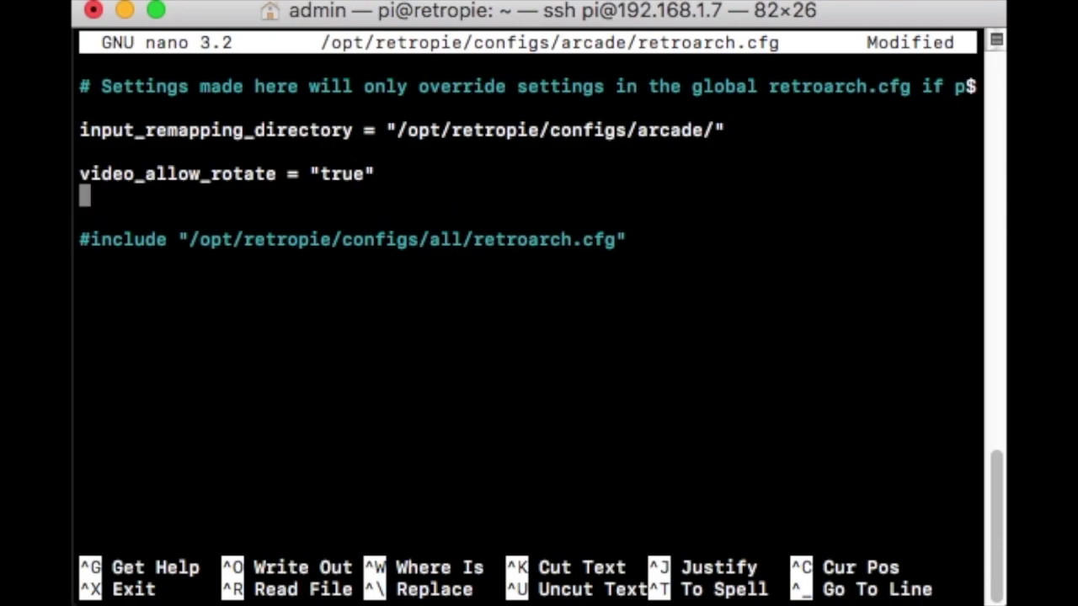
pyautogui.write('vide')
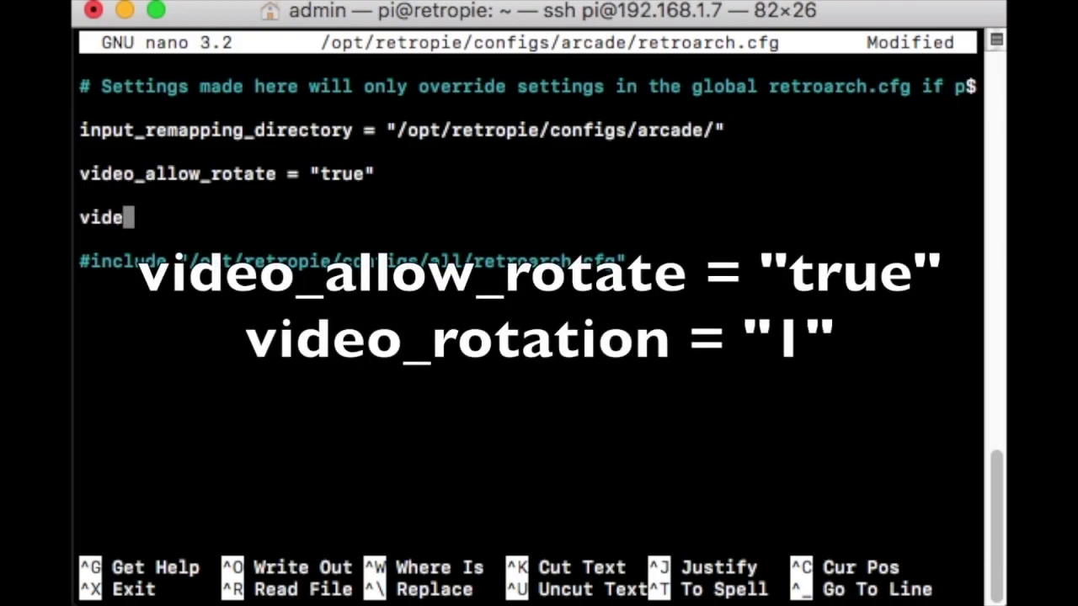
pyautogui.write('o_rotat')
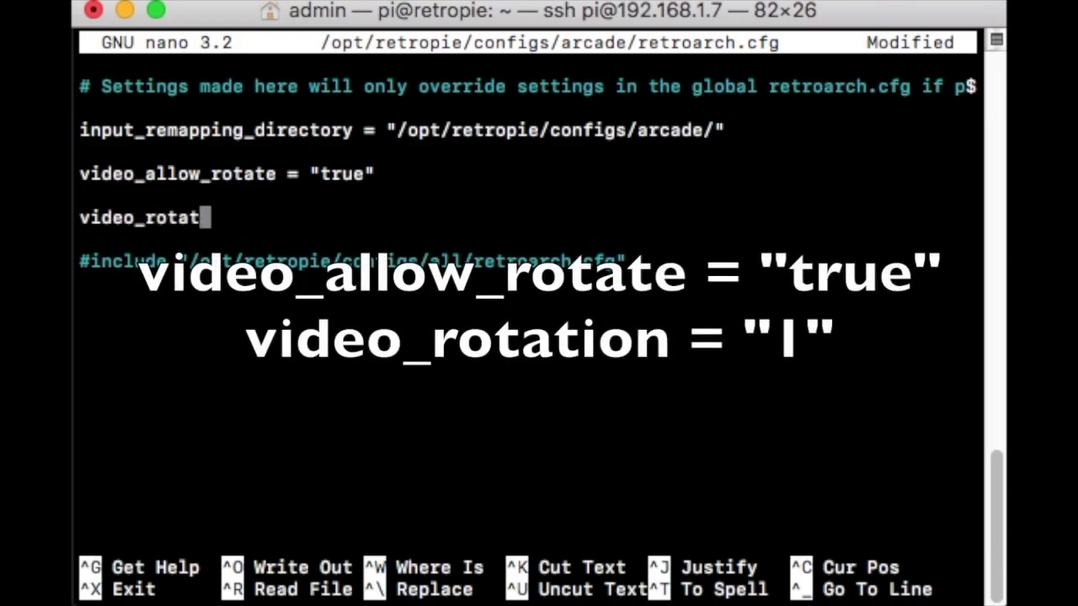
pyautogui.write('ion =')
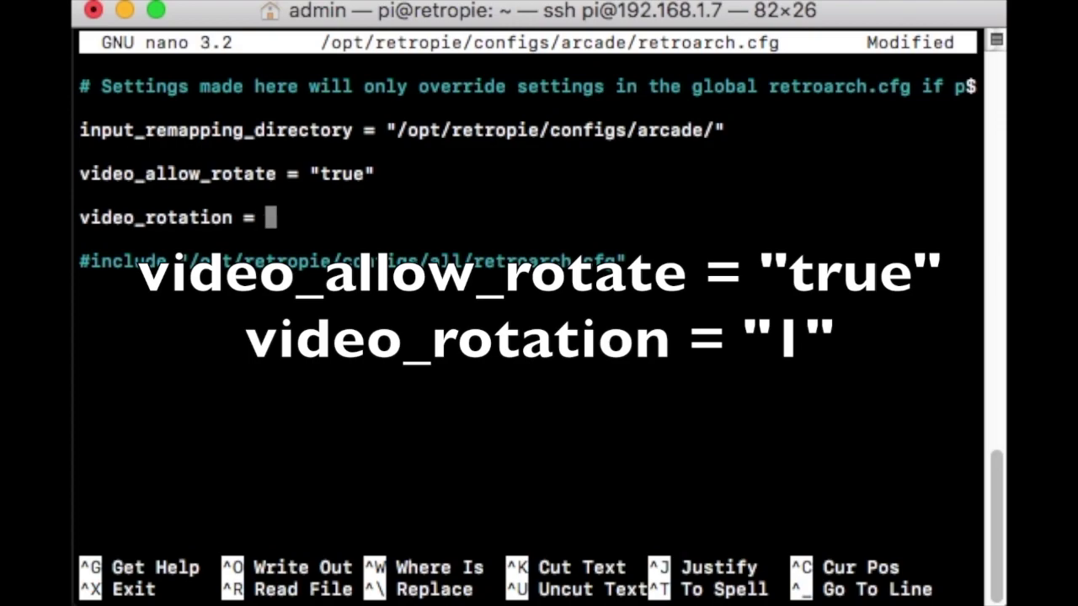
pyautogui.write(' "1"')
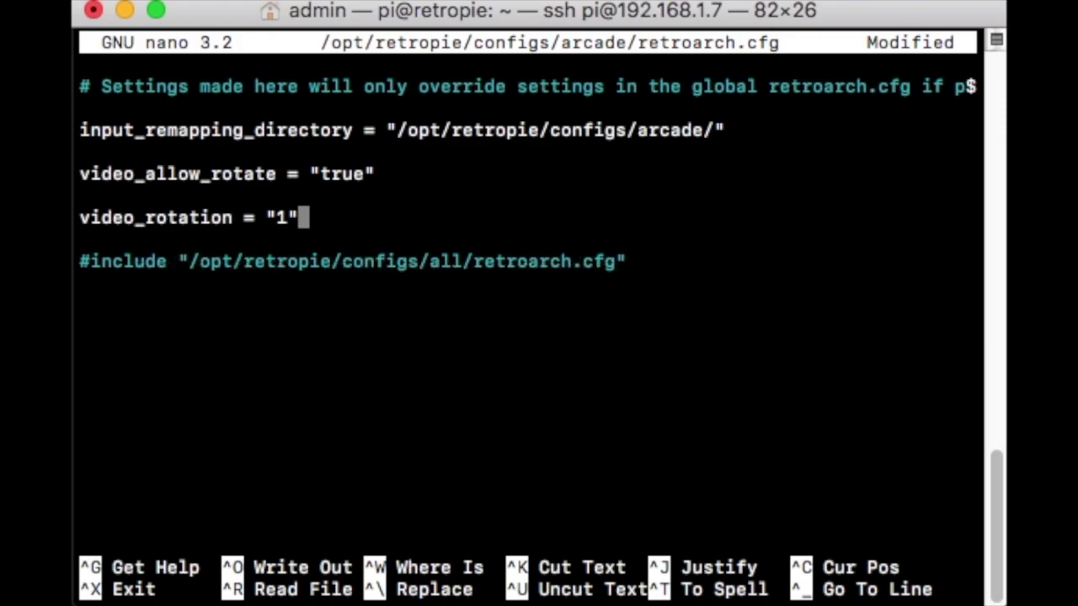
pyautogui.hotkey('ctrl', 'x')
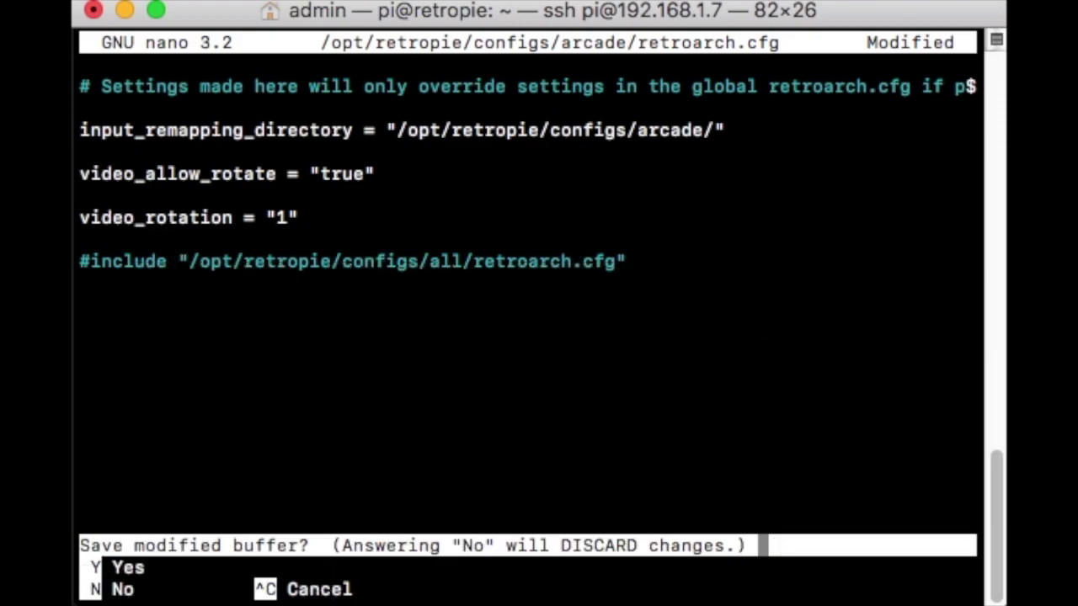
pyautogui.press('y')
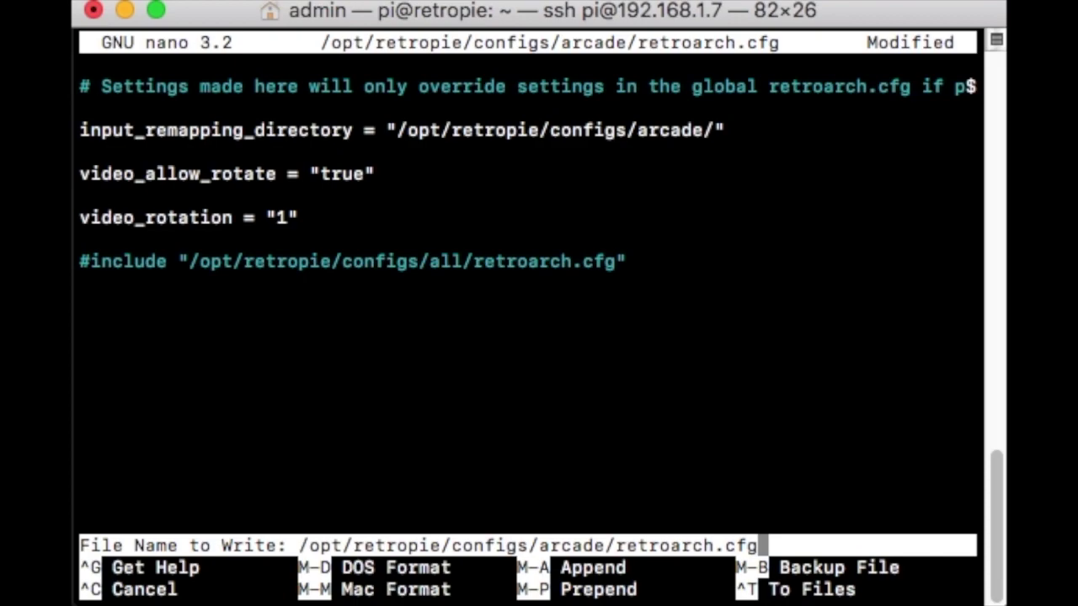
pyautogui.press('Return')
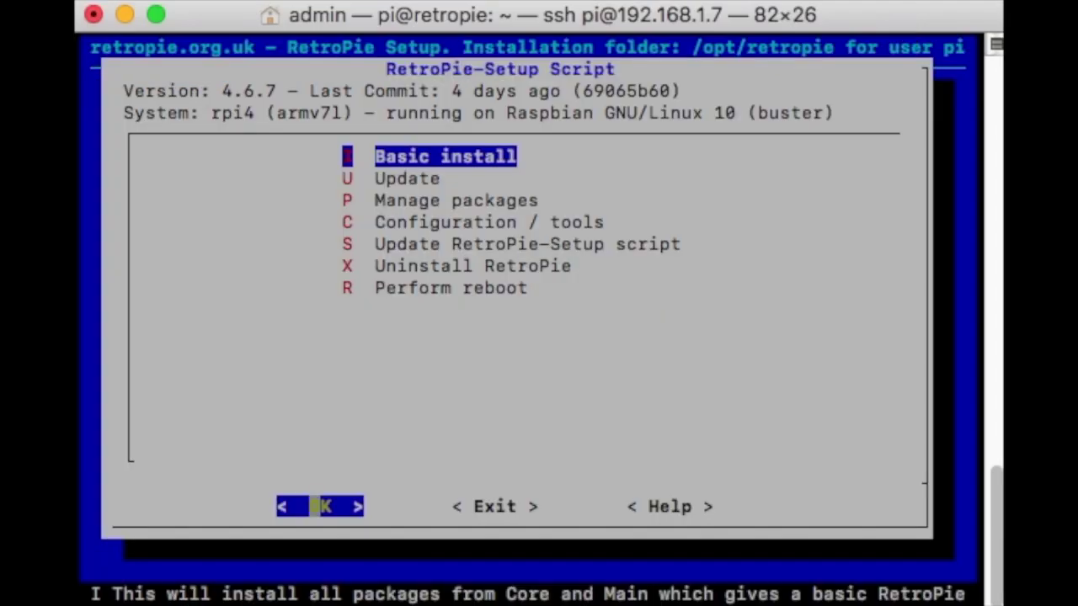
# Open configedit's basic libretro settings for the arcade platform under Configuration / tools.
pyautogui.press('Down')
pyautogui.press('Down')
pyautogui.press('Down')
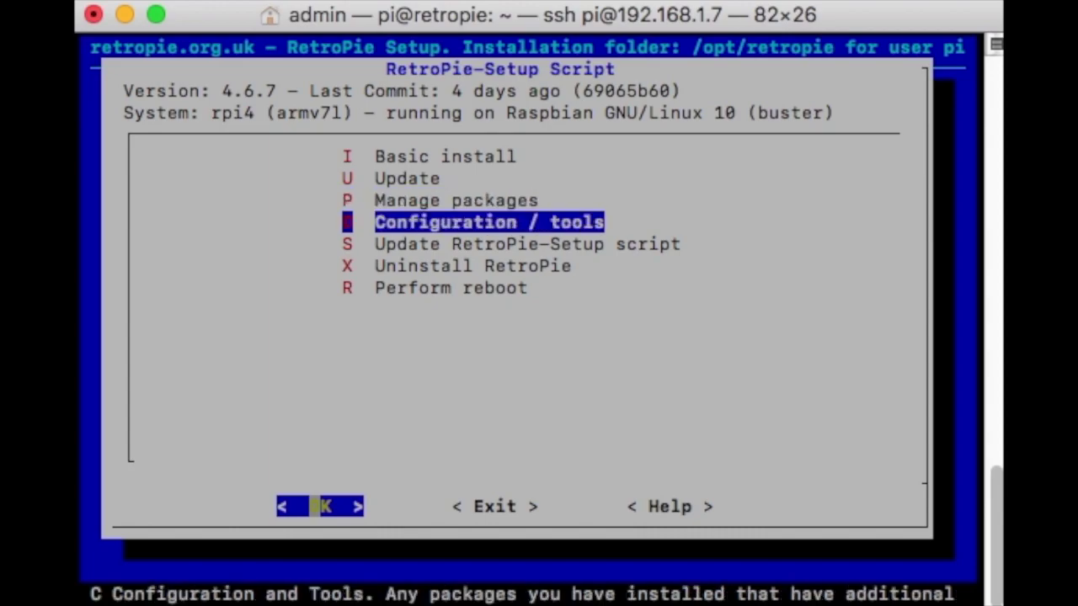
pyautogui.press('Return')
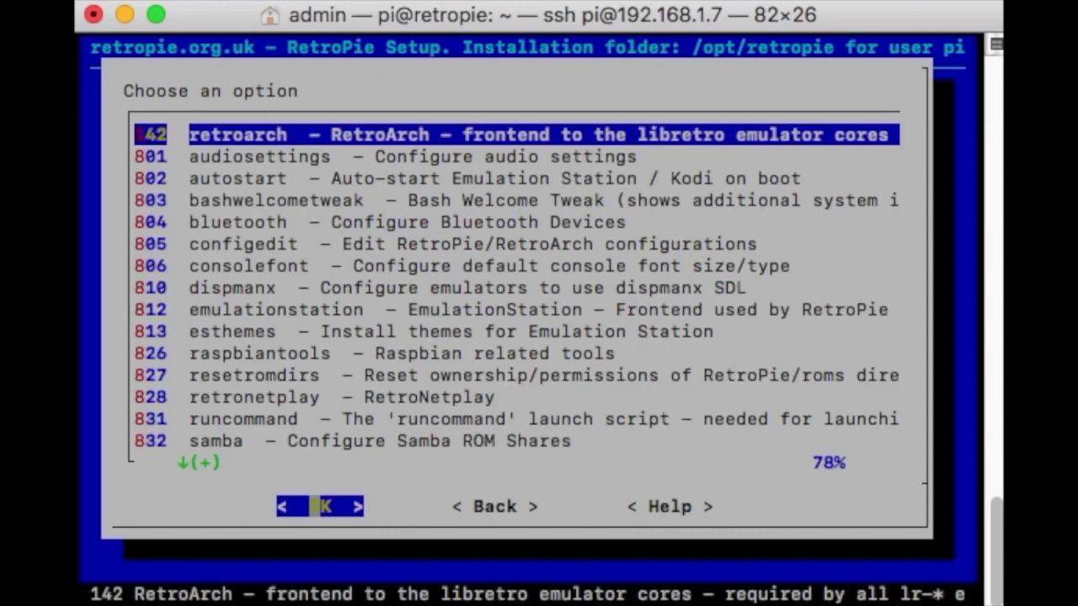
pyautogui.press('Down')
pyautogui.press('Down')
pyautogui.press('Down')
pyautogui.press('Down')
pyautogui.press('Down')
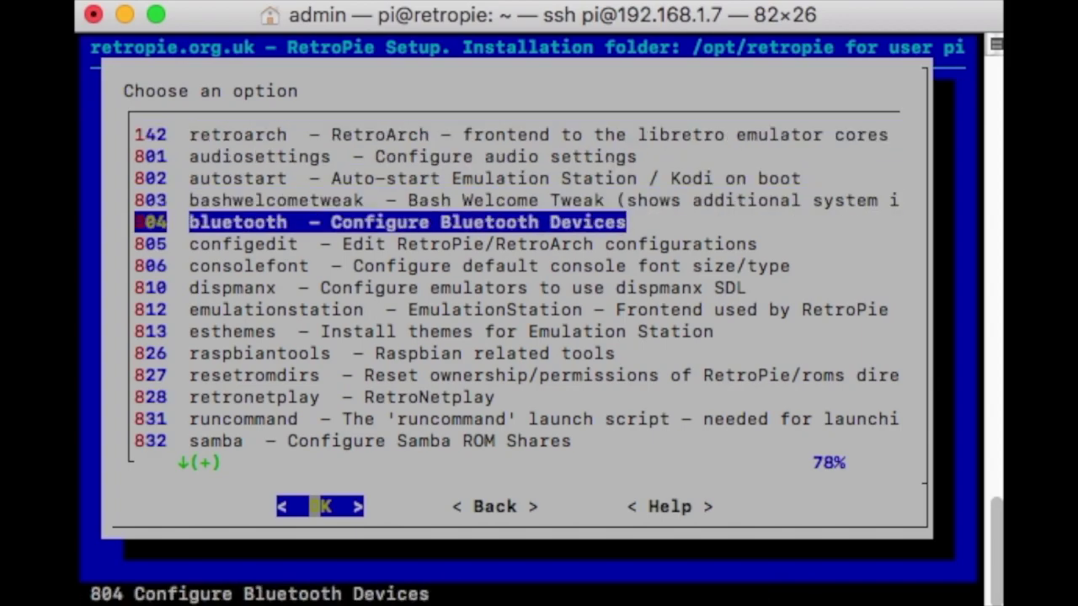
pyautogui.press('Return')
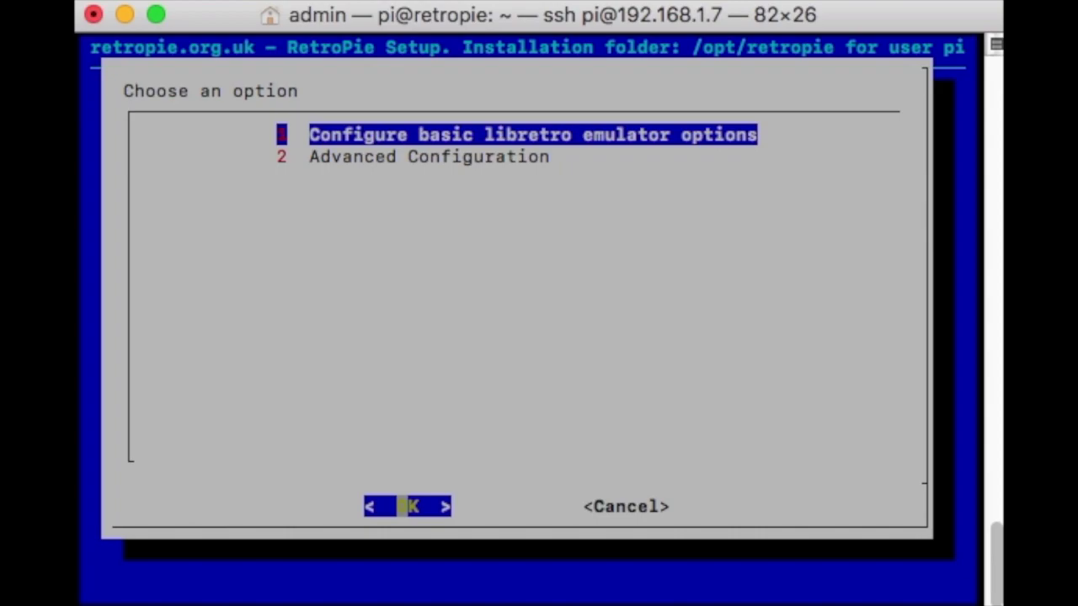
pyautogui.press('Return')
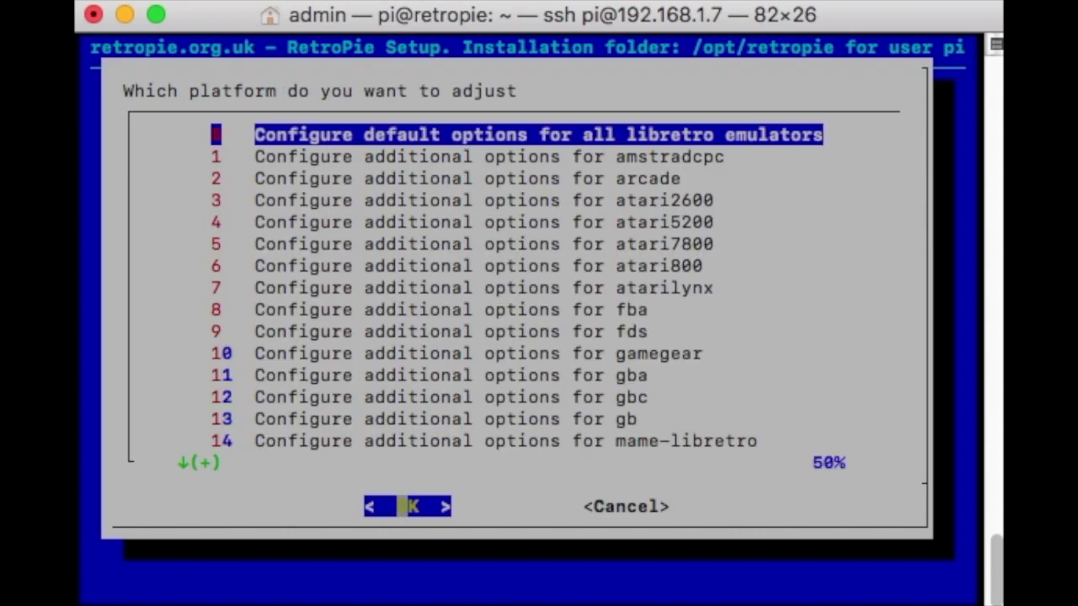
pyautogui.press('Down')
pyautogui.press('Down')
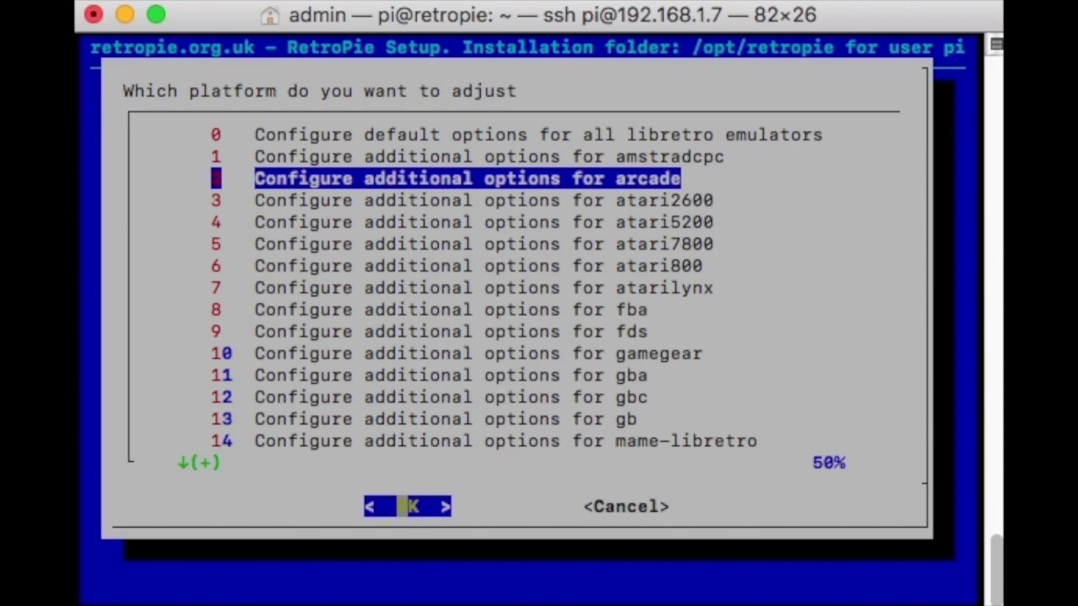
pyautogui.press('Return')
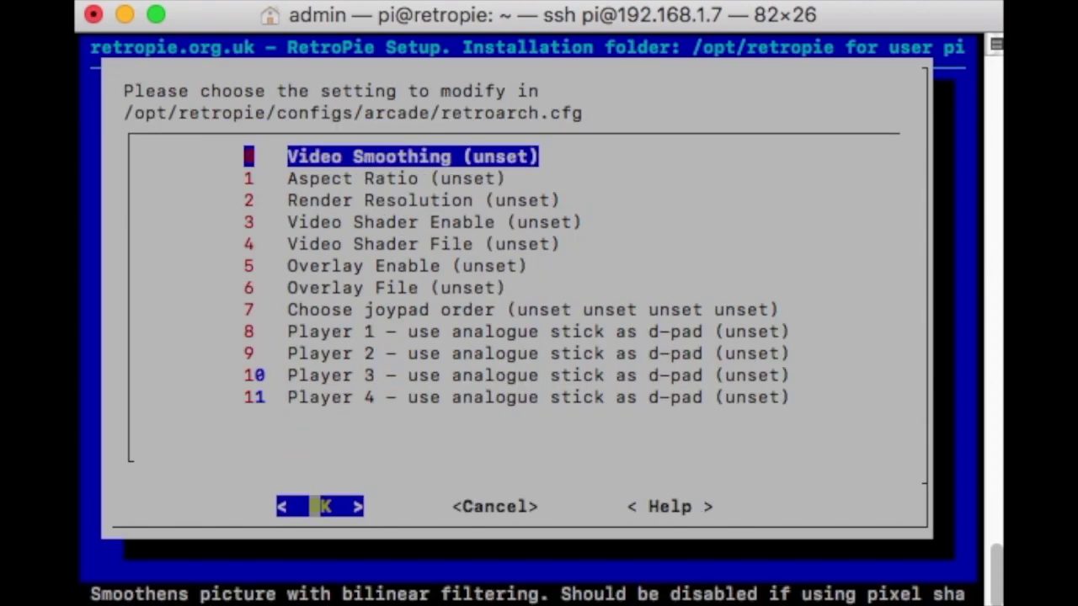
# Select the 5:4 aspect ratio for the arcade RetroArch config.
pyautogui.press('Down')
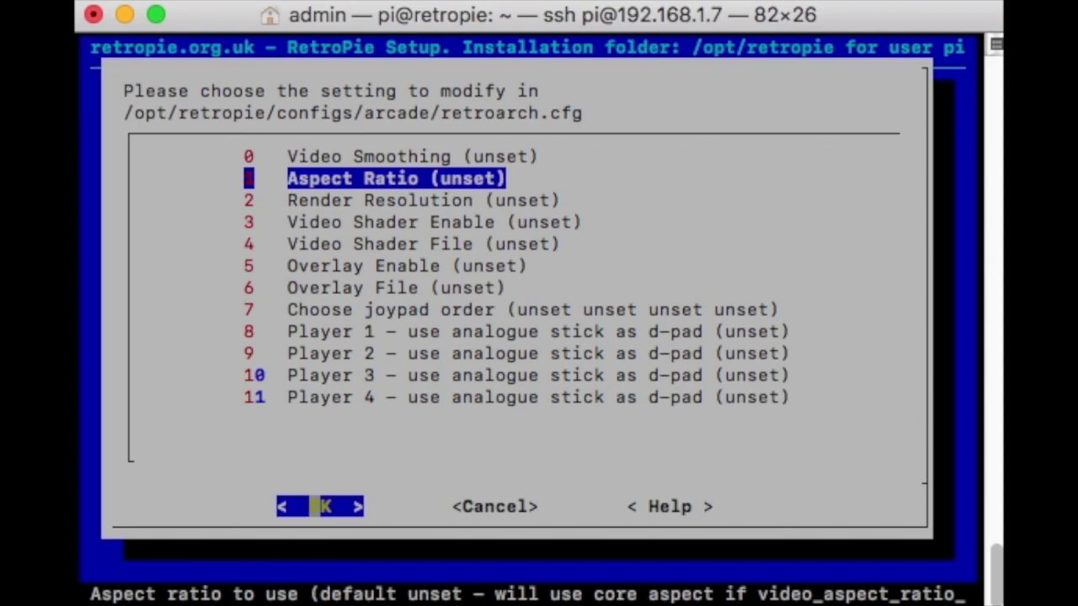
pyautogui.press('Return')
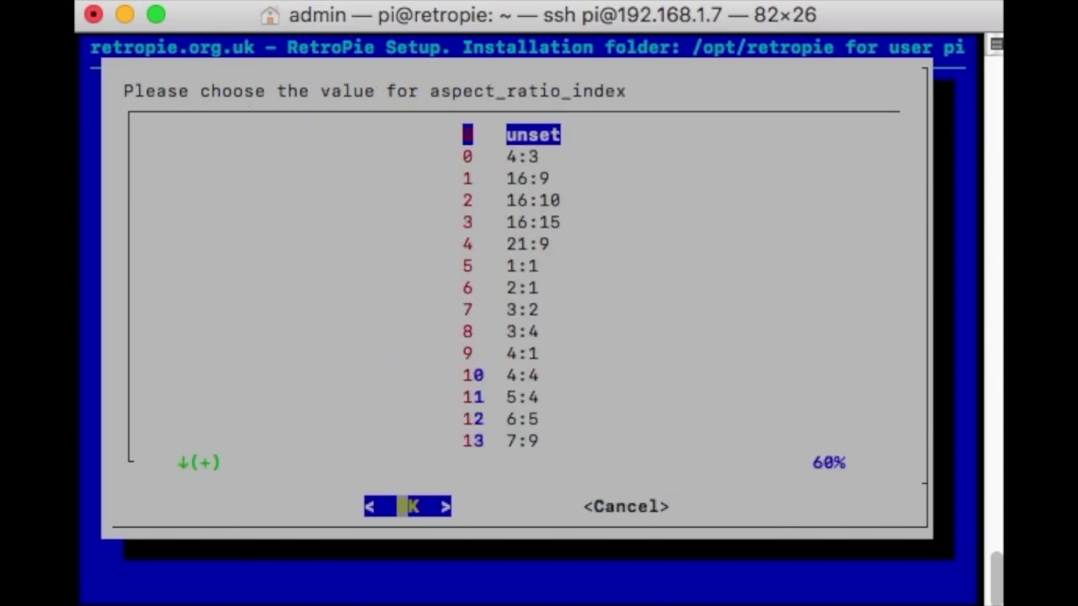
pyautogui.press('Down')
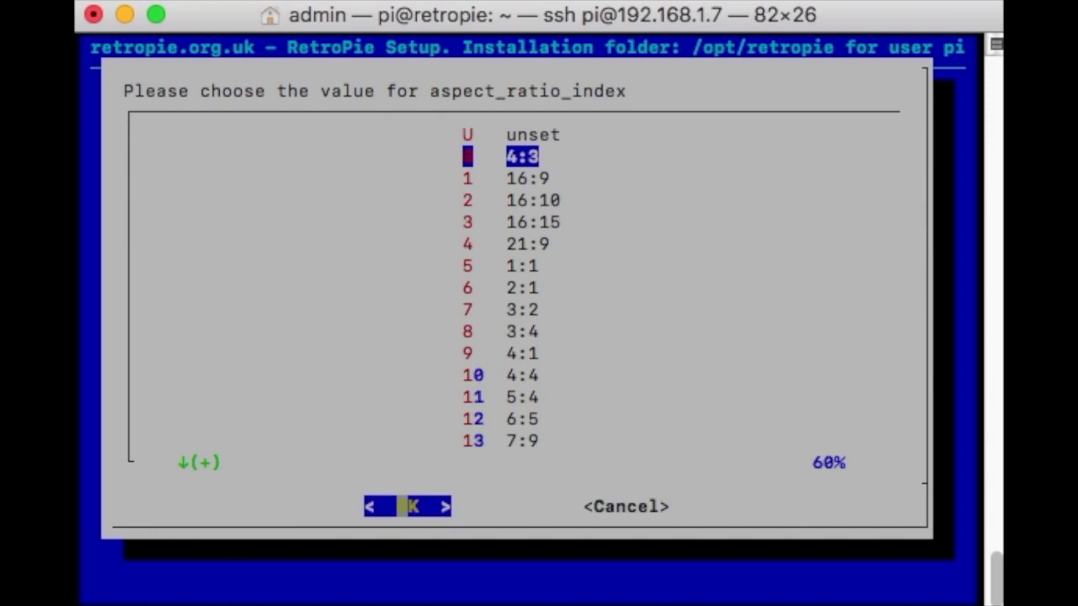
pyautogui.press('Down')
pyautogui.press('Down')
pyautogui.press('Down')
pyautogui.press('Down')
pyautogui.press('Down')
pyautogui.press('Down')
pyautogui.press('Down')
pyautogui.press('Down')
pyautogui.press('Down')
pyautogui.press('Down')
pyautogui.press('Down')
pyautogui.press('Down')
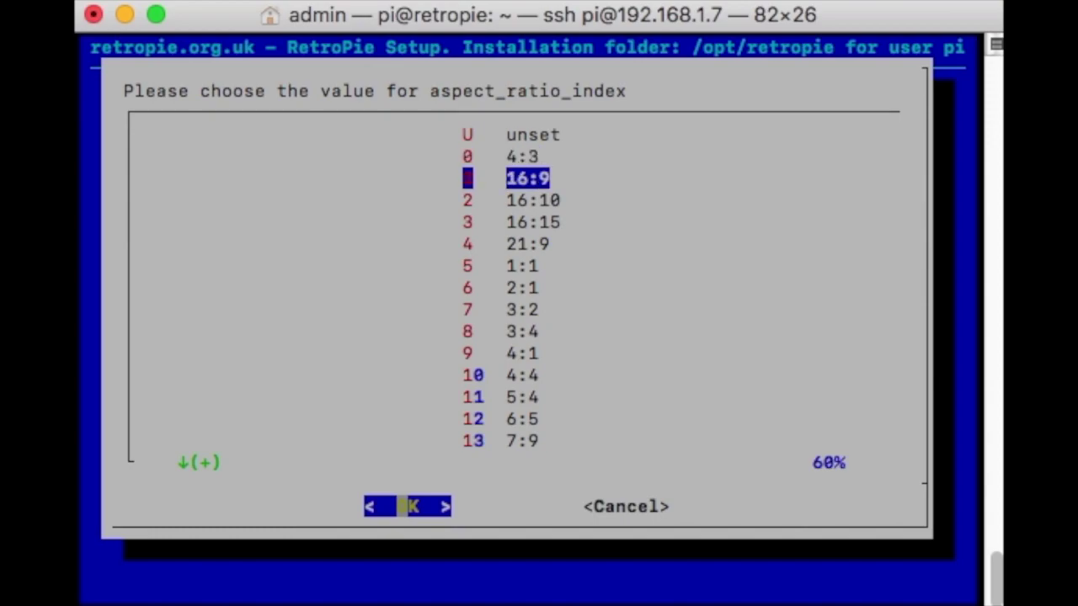
pyautogui.press('Up')
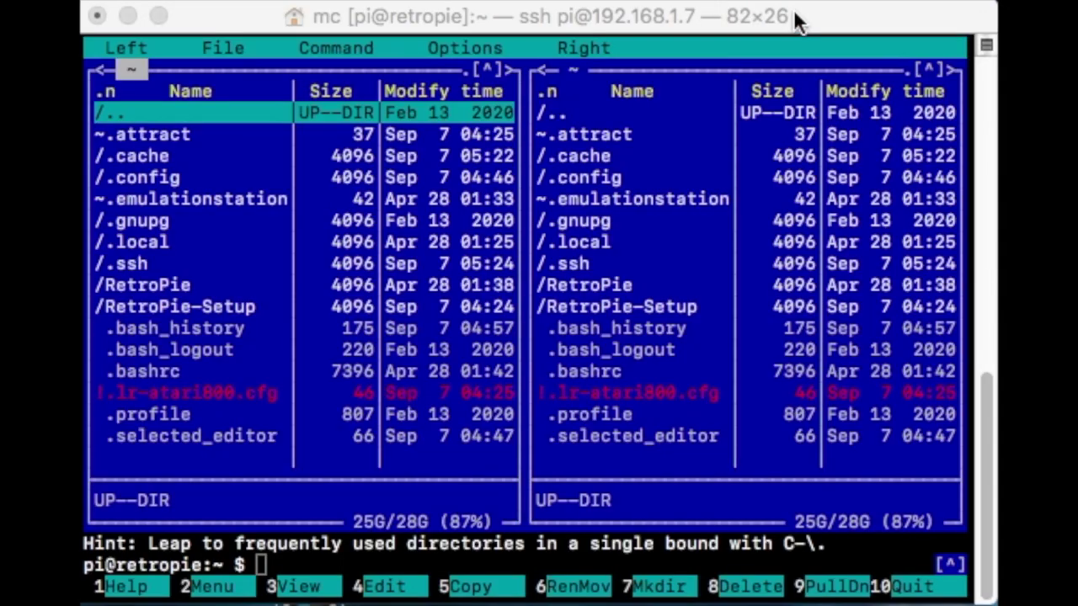
# After checking the sideways 1UP layout, return to the SSH Midnight Commander window.
pyautogui.click(795, 20)
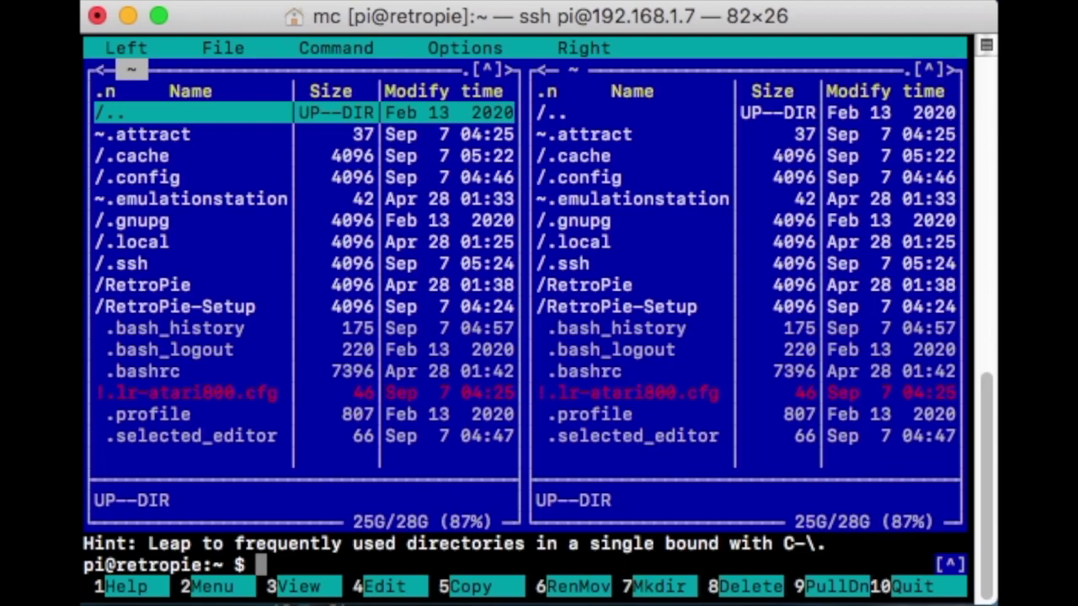
# Browse into ~/.attract/layouts/1UP and open layout.nut in nano.
pyautogui.press('Down')
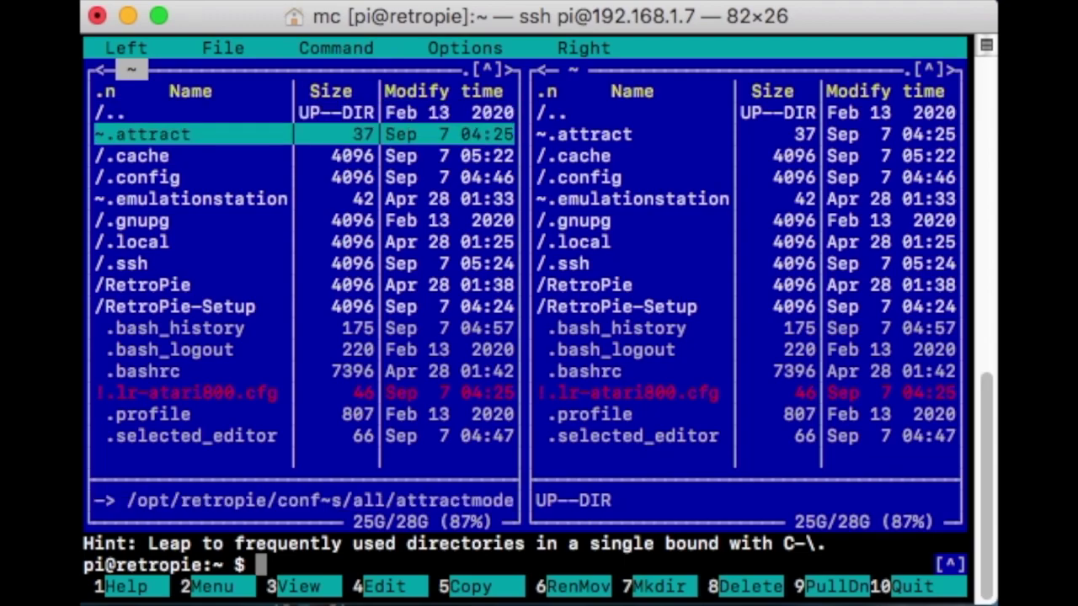
pyautogui.press('Return')
pyautogui.press('Down')
pyautogui.press('Down')
pyautogui.press('Down')
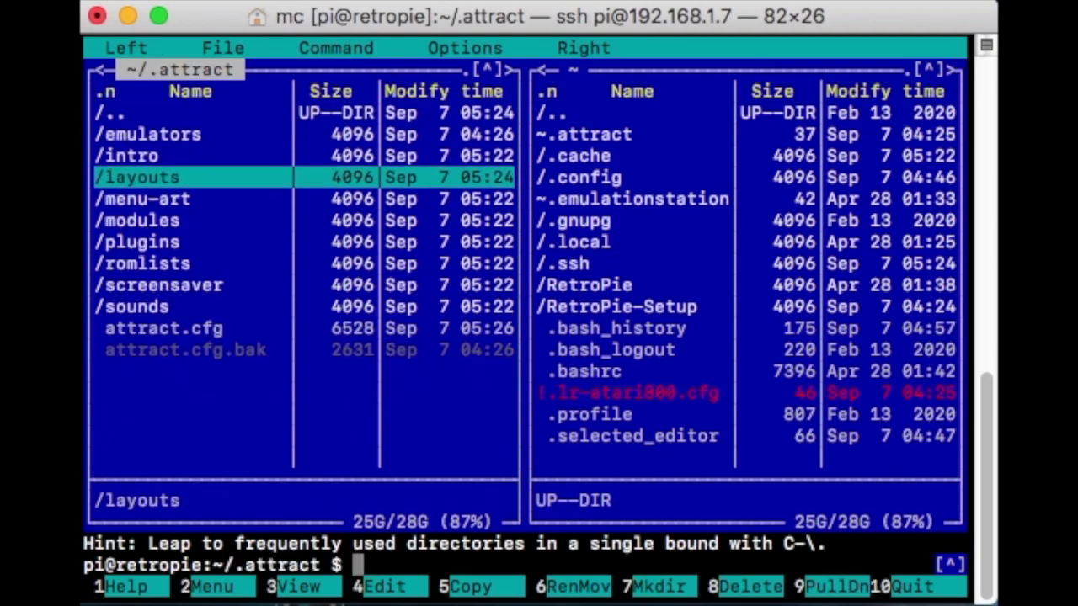
pyautogui.press('Return')
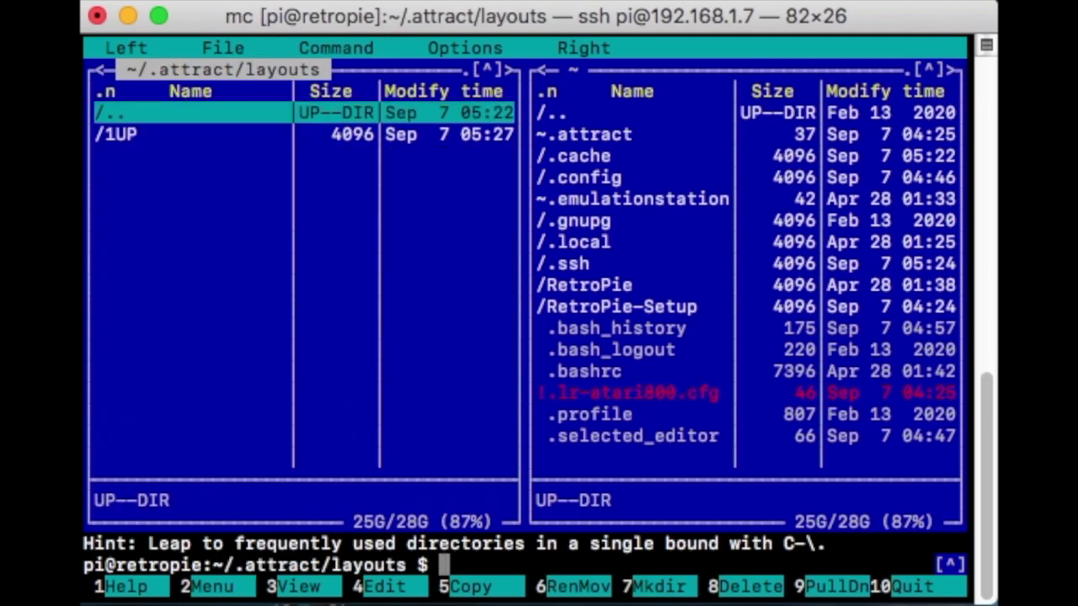
pyautogui.press('Down')
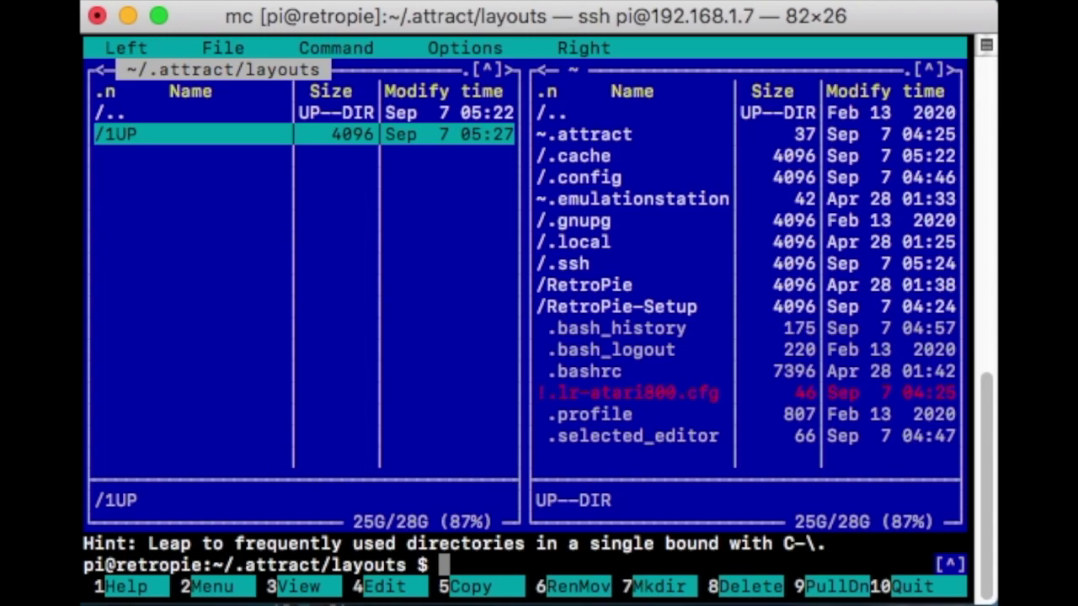
pyautogui.press('Return')
pyautogui.press('Down')
pyautogui.press('Down')
pyautogui.press('Down')
pyautogui.press('Down')
pyautogui.press('Down')
pyautogui.press('Down')
pyautogui.press('Down')
pyautogui.press('Down')
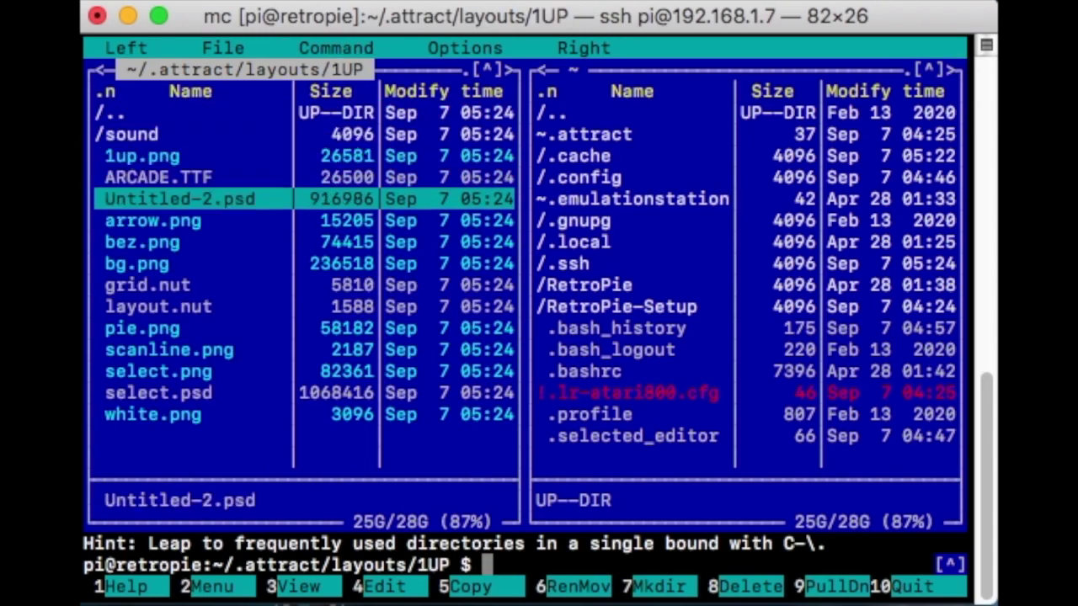
pyautogui.press('Down')
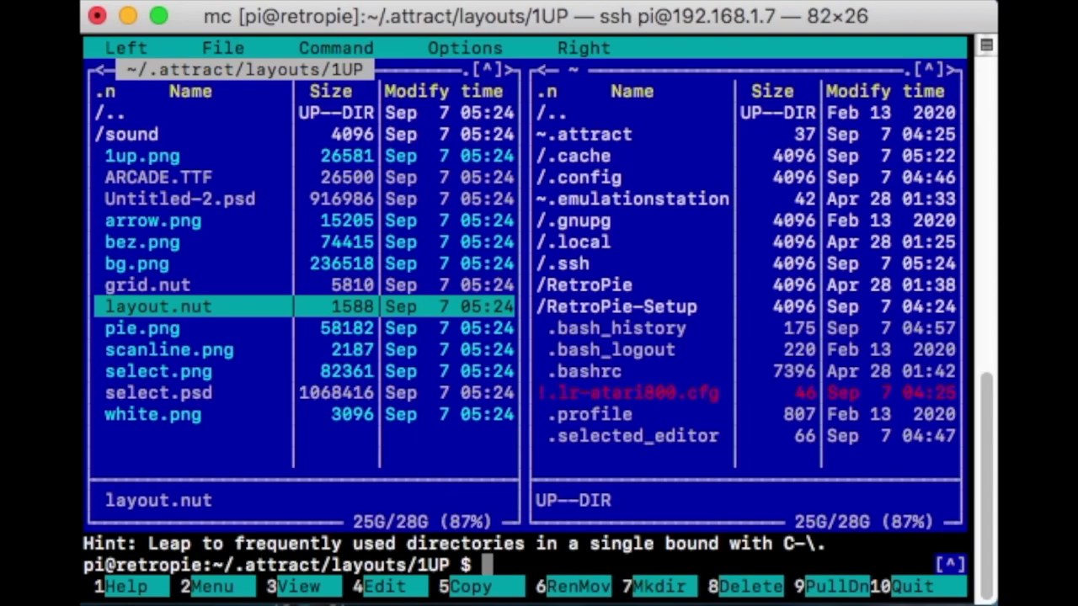
pyautogui.press('F4')
pyautogui.press('Down')
pyautogui.press('Down')
pyautogui.press('Down')
pyautogui.press('Down')
pyautogui.press('Down')
pyautogui.press('Down')
pyautogui.press('Down')
pyautogui.press('Down')
pyautogui.press('Down')
pyautogui.press('Down')
pyautogui.press('Down')
pyautogui.press('Down')
pyautogui.press('Down')
pyautogui.press('Down')
pyautogui.press('Down')
pyautogui.press('Down')
pyautogui.press('Down')
pyautogui.press('Down')
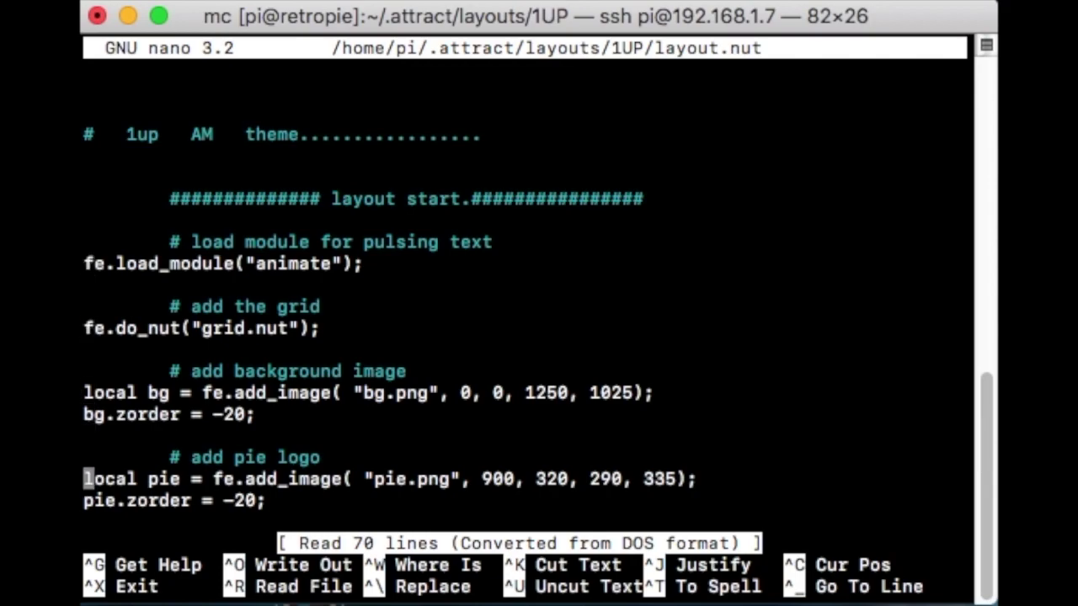
# Insert fe.layout.orient=RotateScreen.Left; below the commented scanline lines and exit nano.
pyautogui.press('Down')
pyautogui.press('Down')
pyautogui.press('Down')
pyautogui.press('Down')
pyautogui.press('Down')
pyautogui.press('Down')
pyautogui.press('Down')
pyautogui.press('Down')
pyautogui.press('Down')
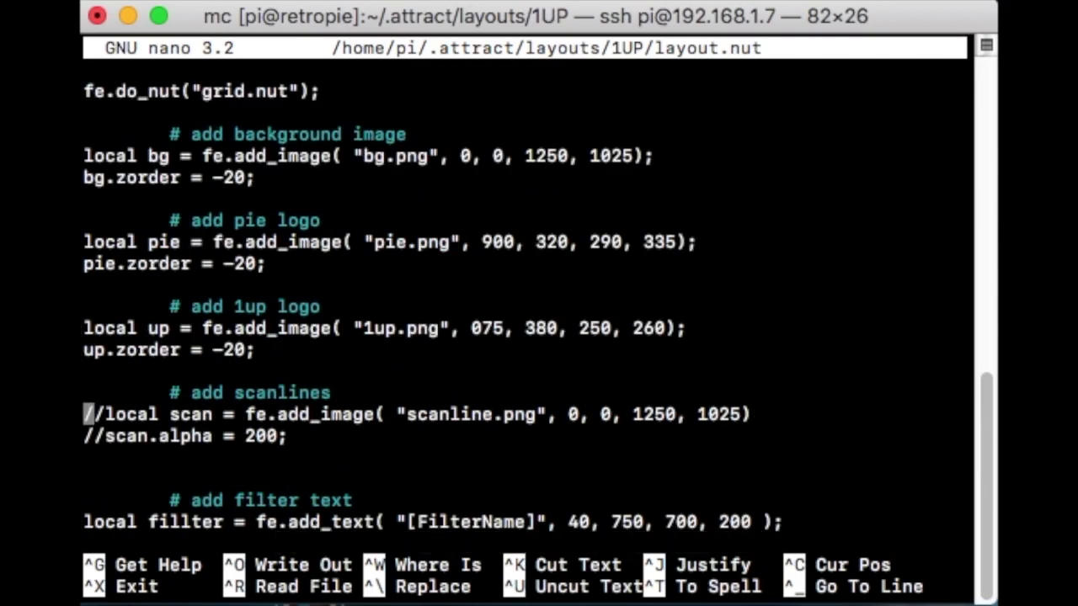
pyautogui.press('Down')
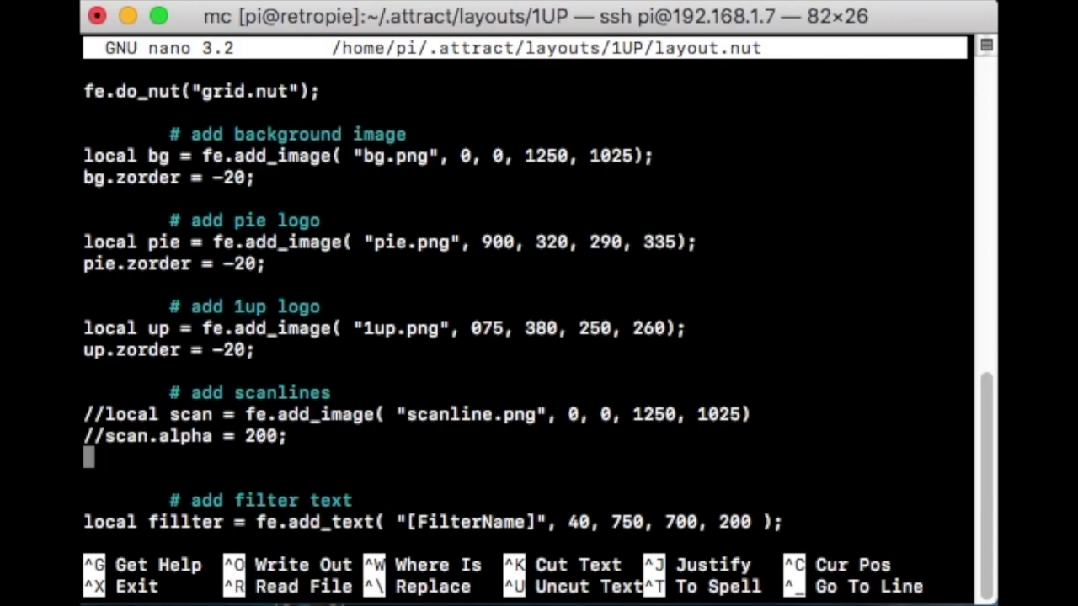
pyautogui.press('Return')
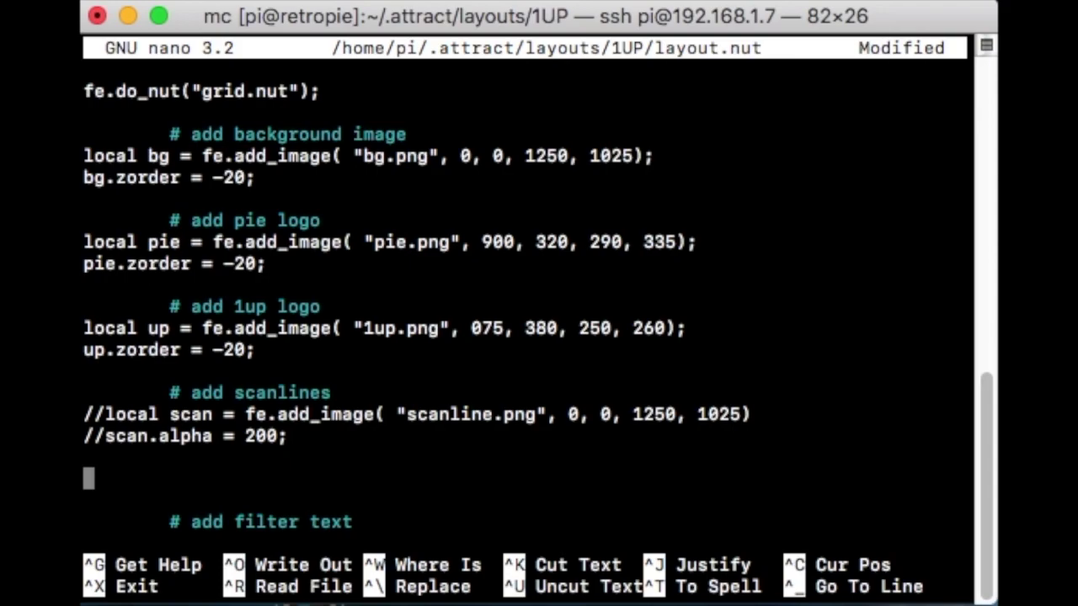
pyautogui.write('fe')
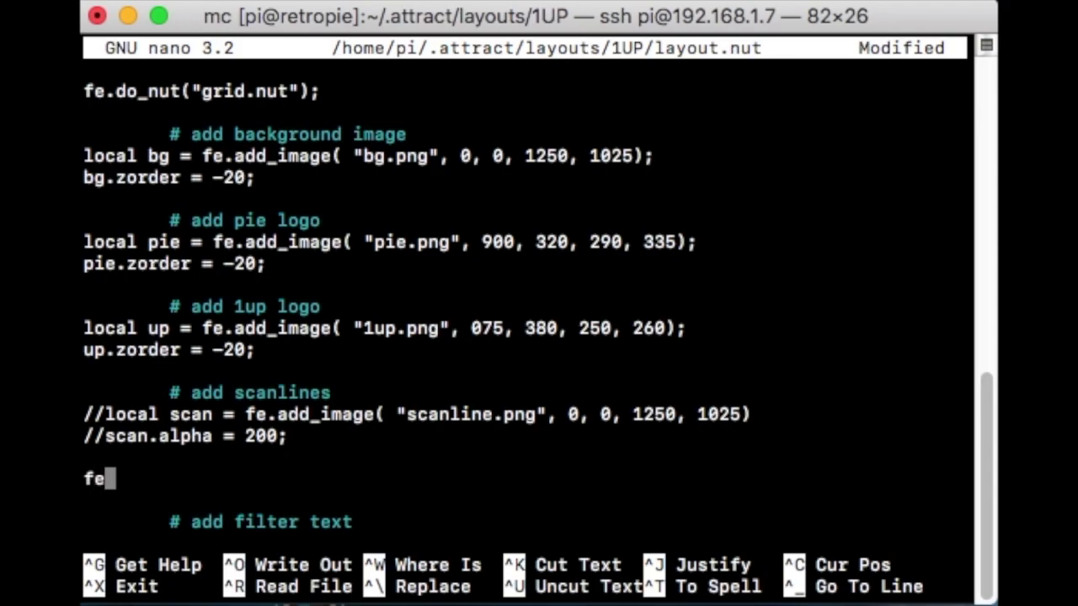
pyautogui.write('.layout')
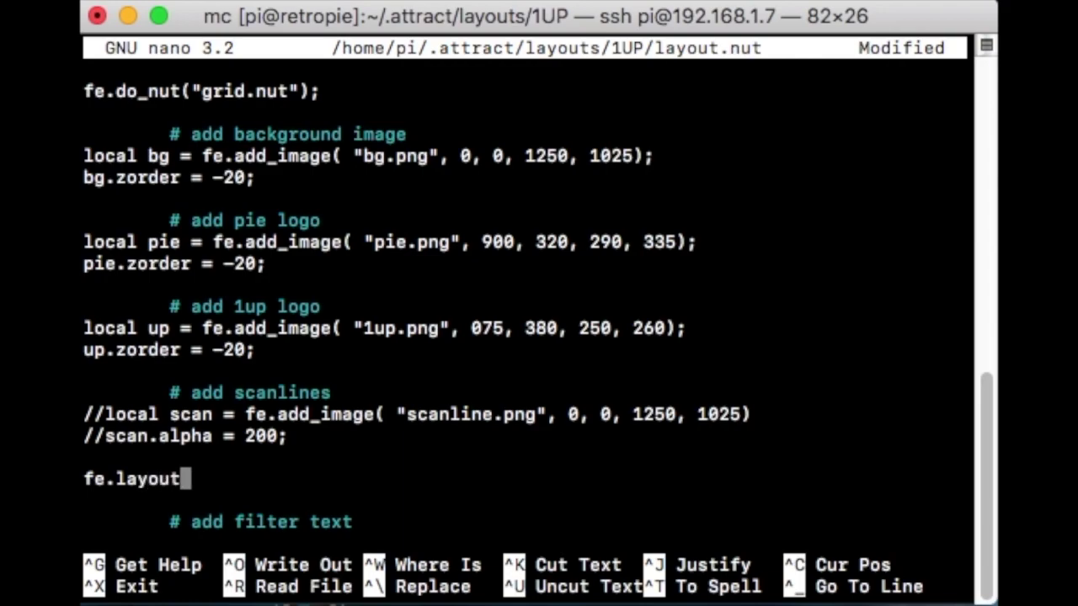
pyautogui.write('.or')
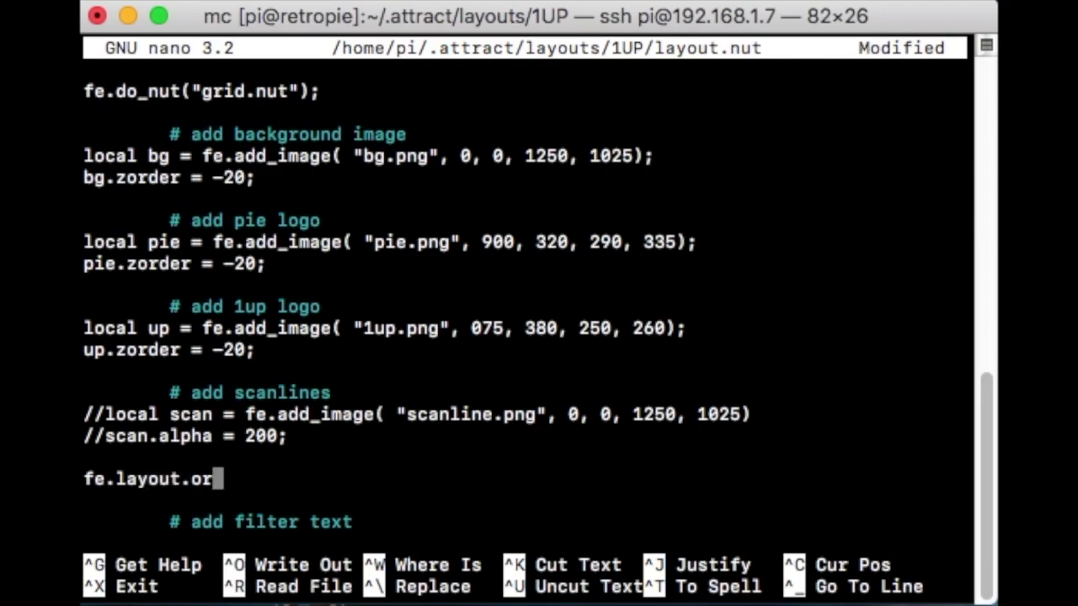
pyautogui.write('ient')
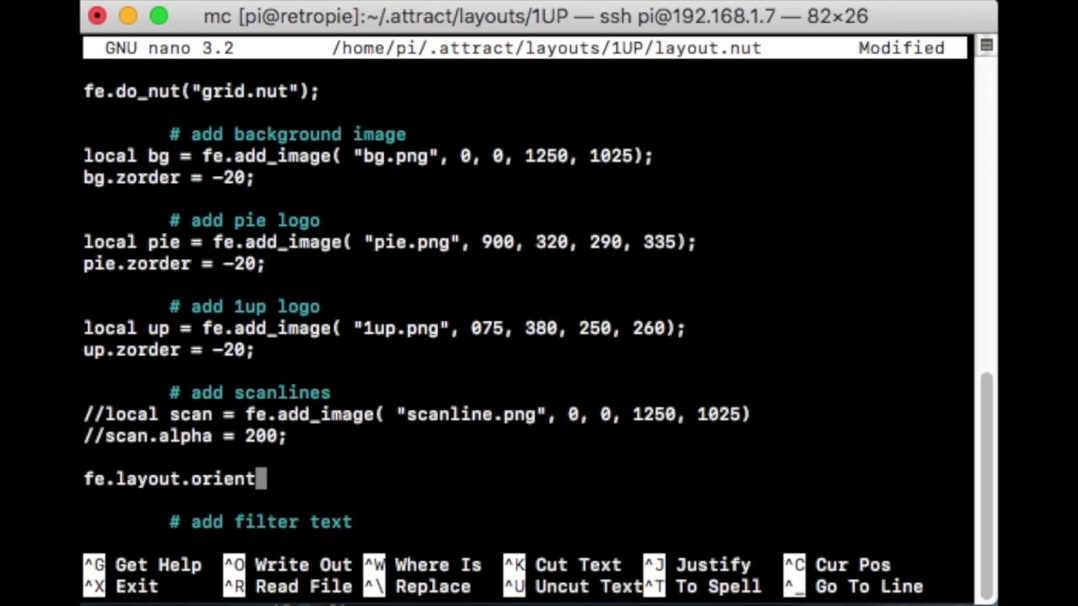
pyautogui.write('=Rot')
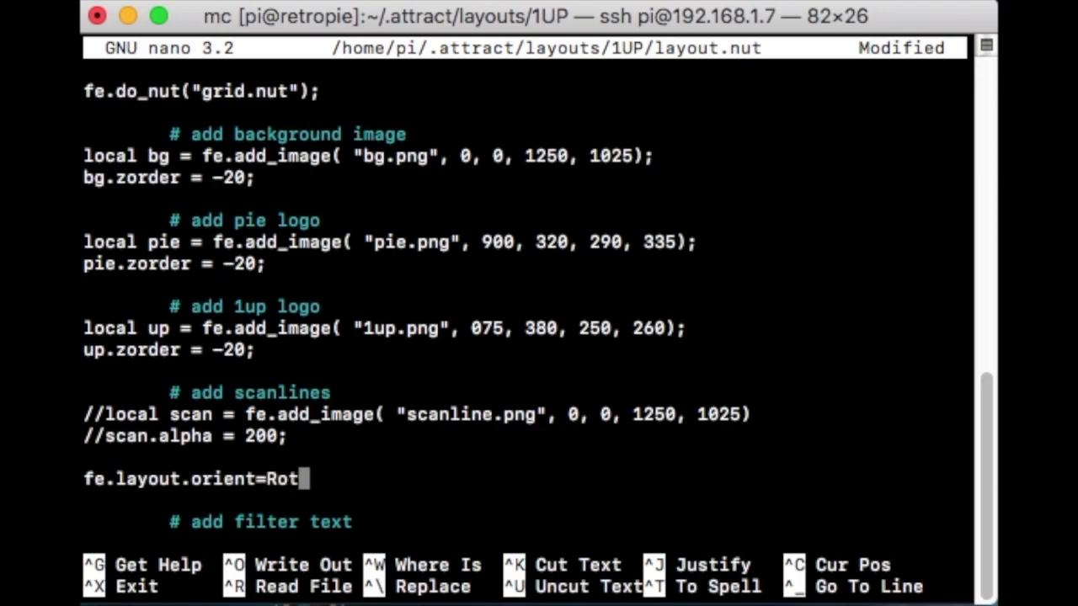
pyautogui.write('ateScreen')
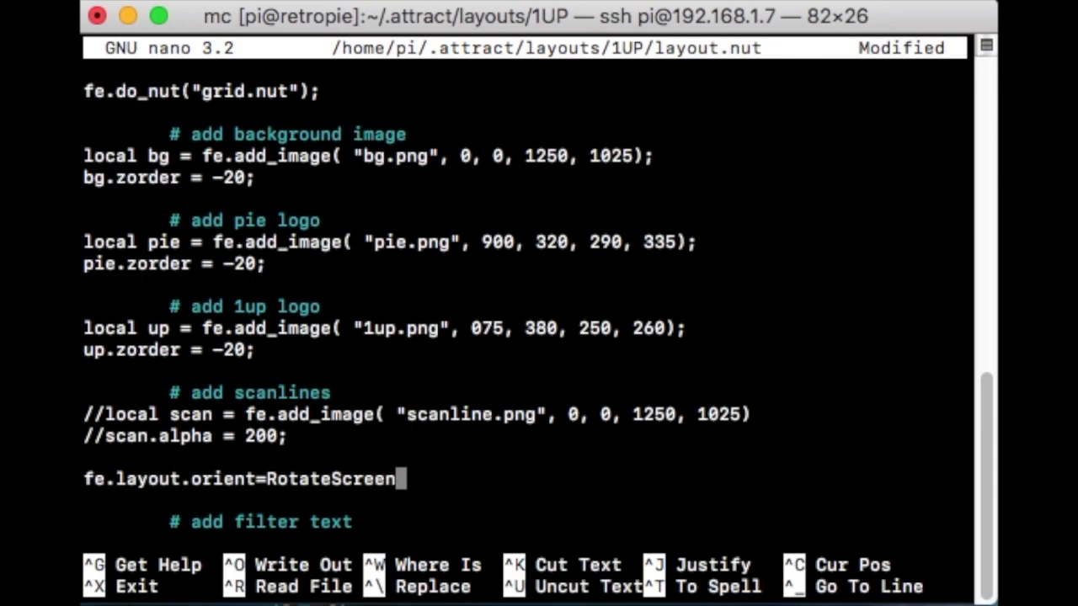
pyautogui.write('.Le')
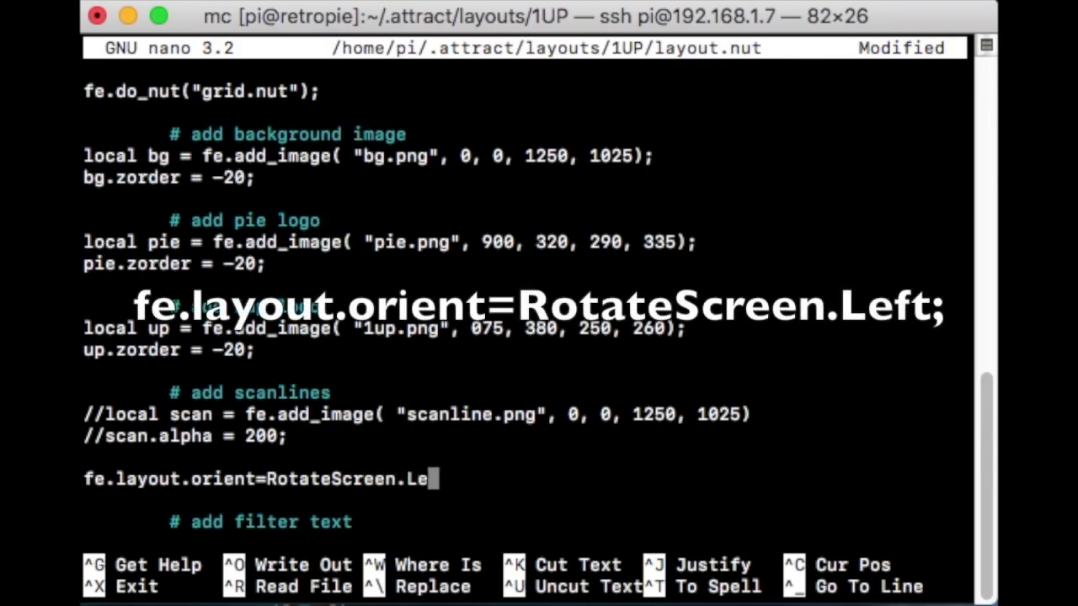
pyautogui.write('ft;')
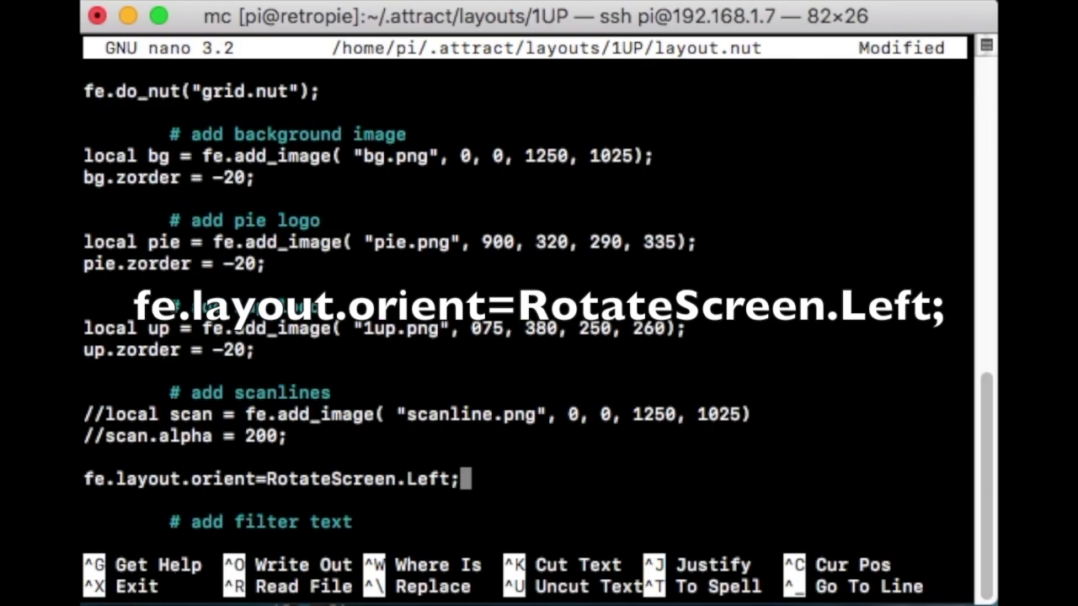
pyautogui.hotkey('ctrl', 'x')
# Save the RotateScreen.Left change to layout.nut and return to Midnight Commander's 1UP folder.
pyautogui.press('y')
pyautogui.press('Return')
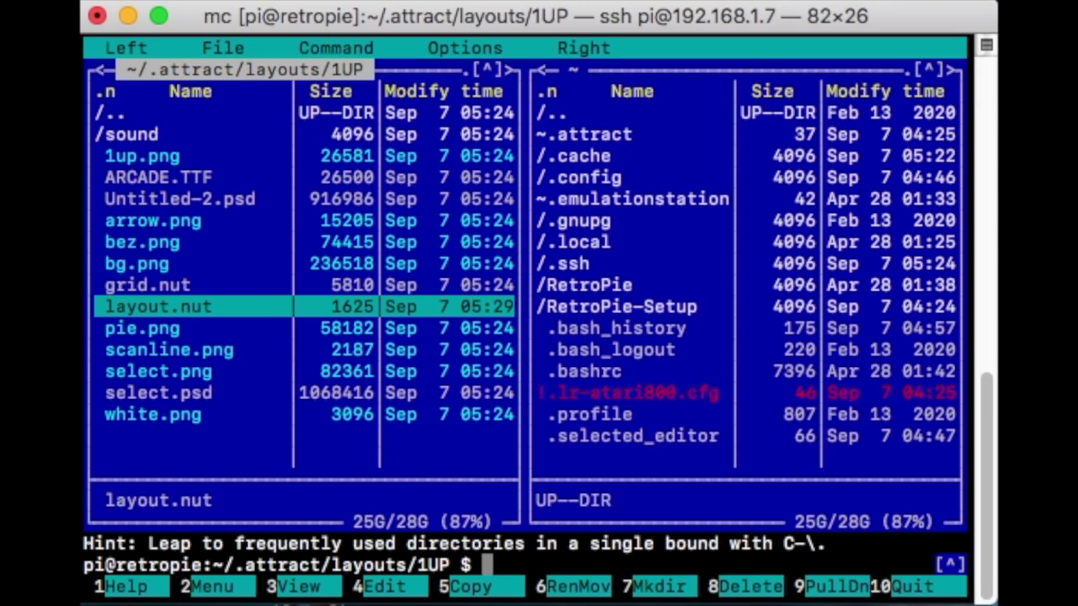